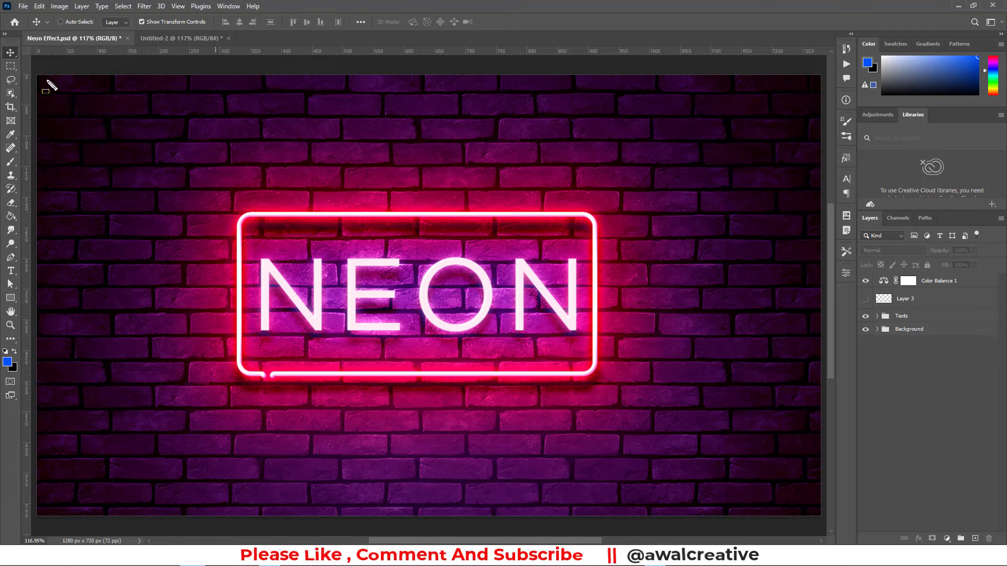
Step: Look over the Untitled-2 and Neon Effect.psd neon example files
drag(40, 79, 824, 520)
click(177, 38)
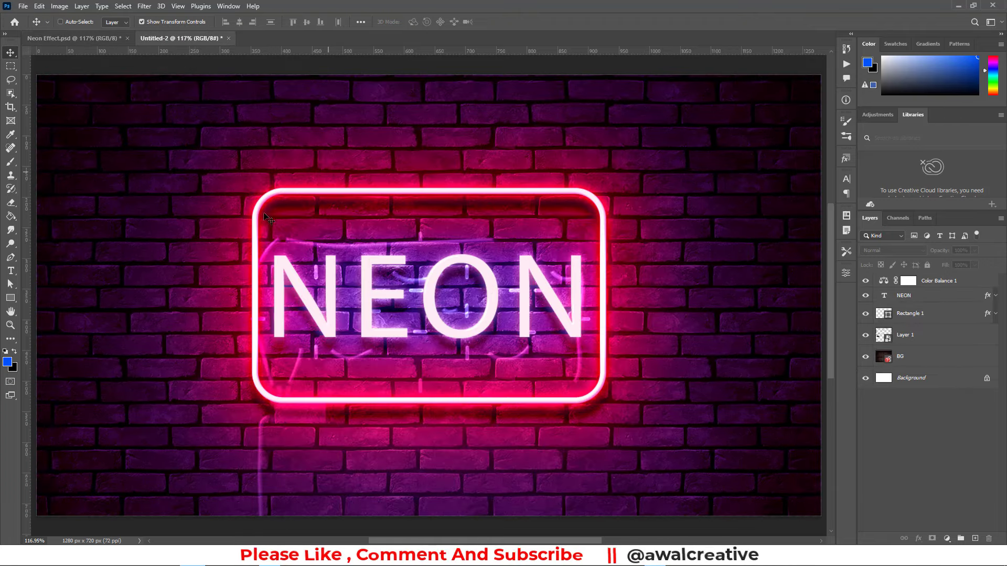
click(93, 39)
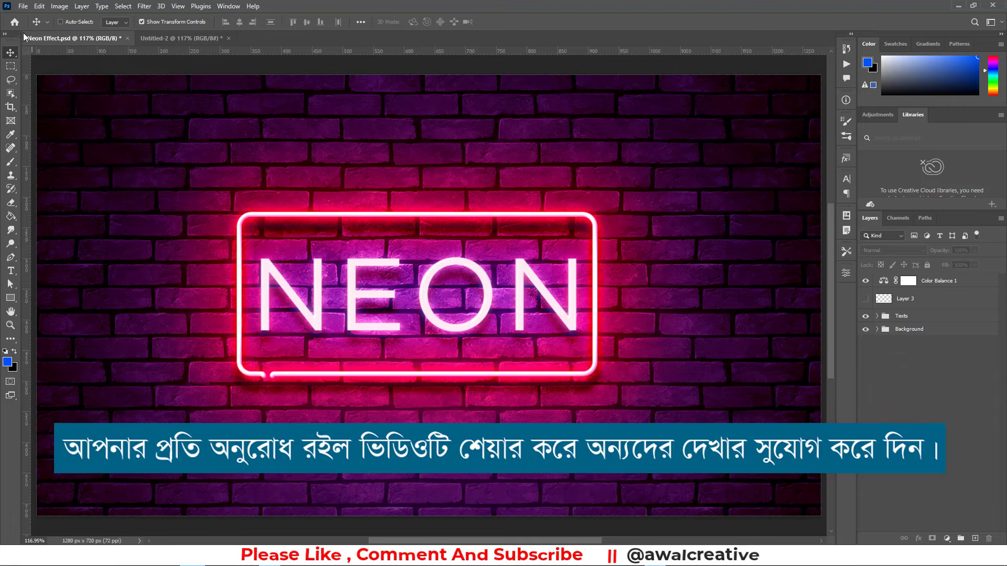
Step: Create a new 1280 x 720 px, 72 ppi blank document from the preset
click(23, 6)
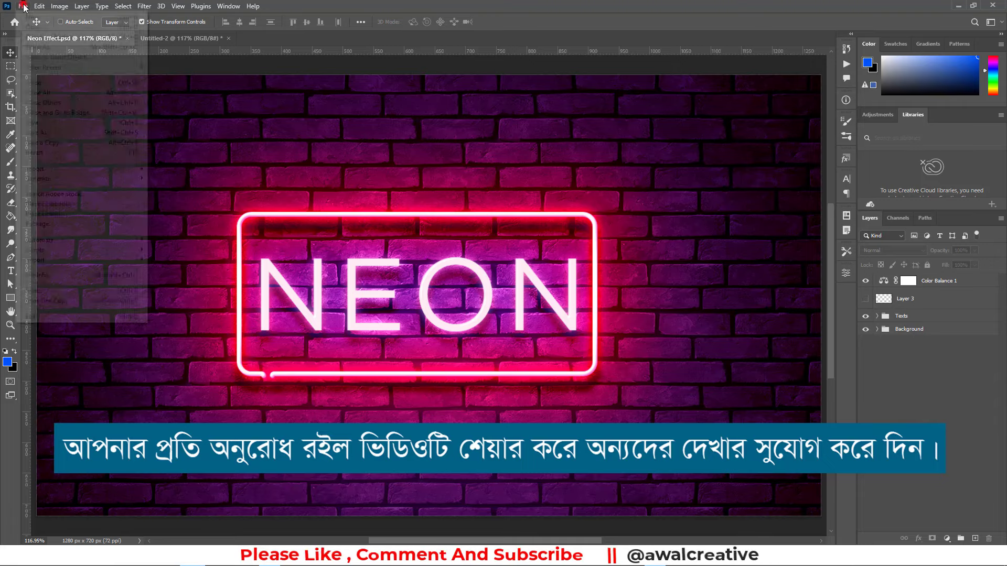
click(24, 15)
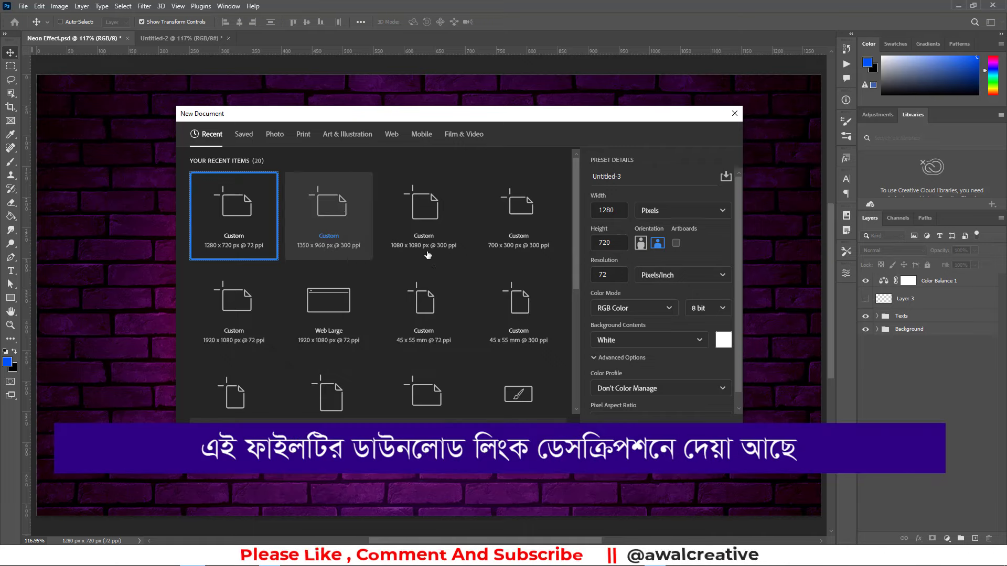
click(250, 217)
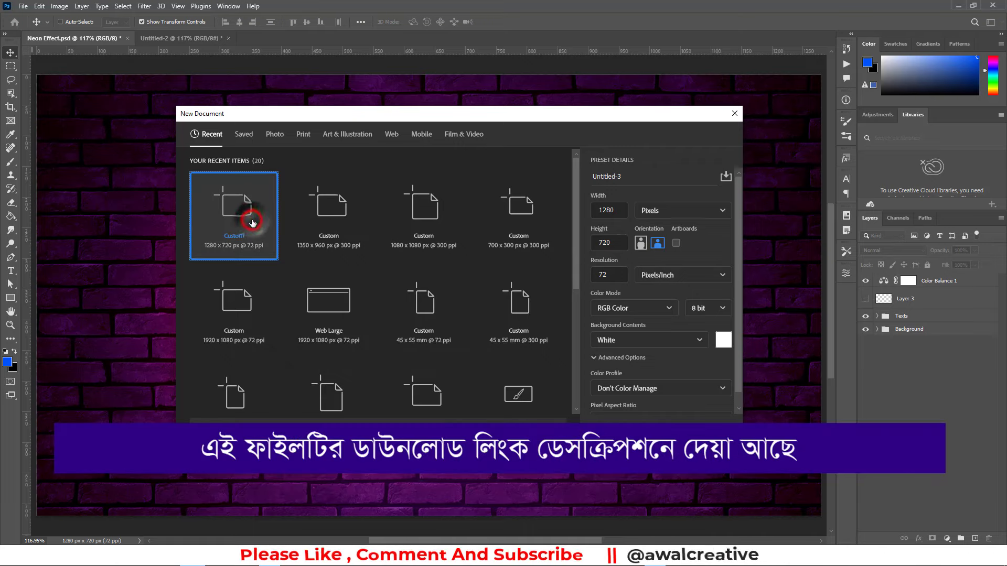
double_click(618, 242)
double_click(604, 274)
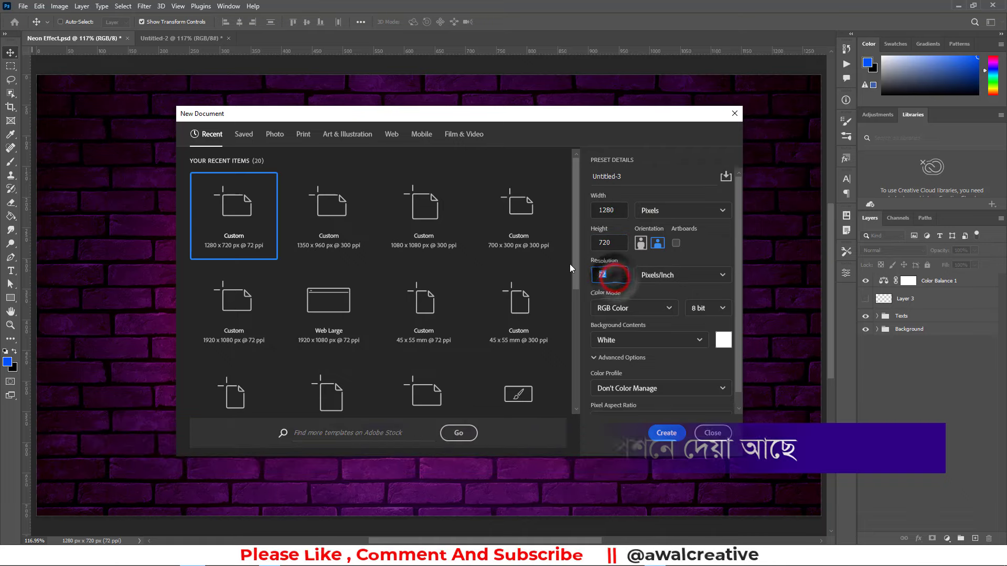
click(659, 432)
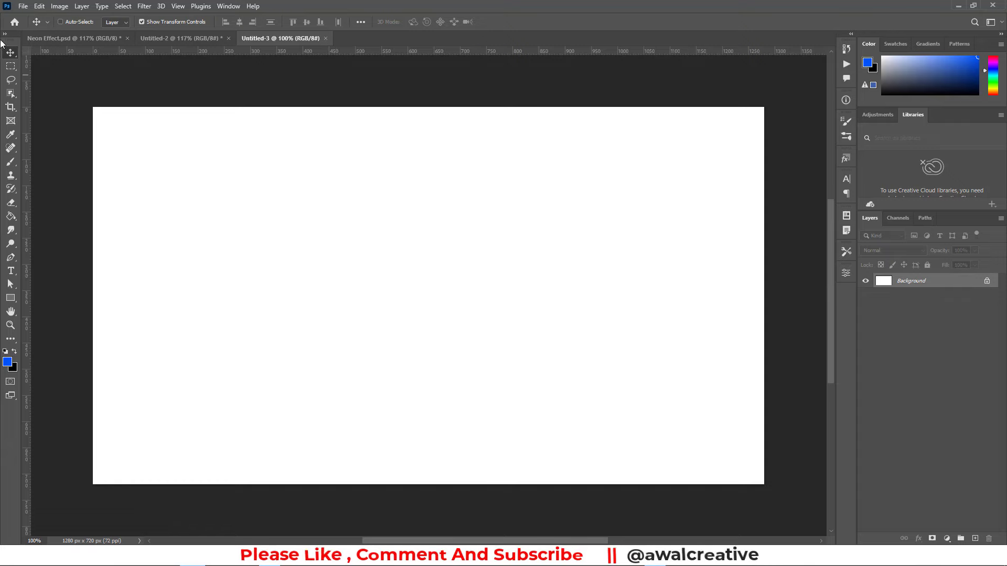
Step: Place BG Image.jpg into the document as a linked file
click(23, 7)
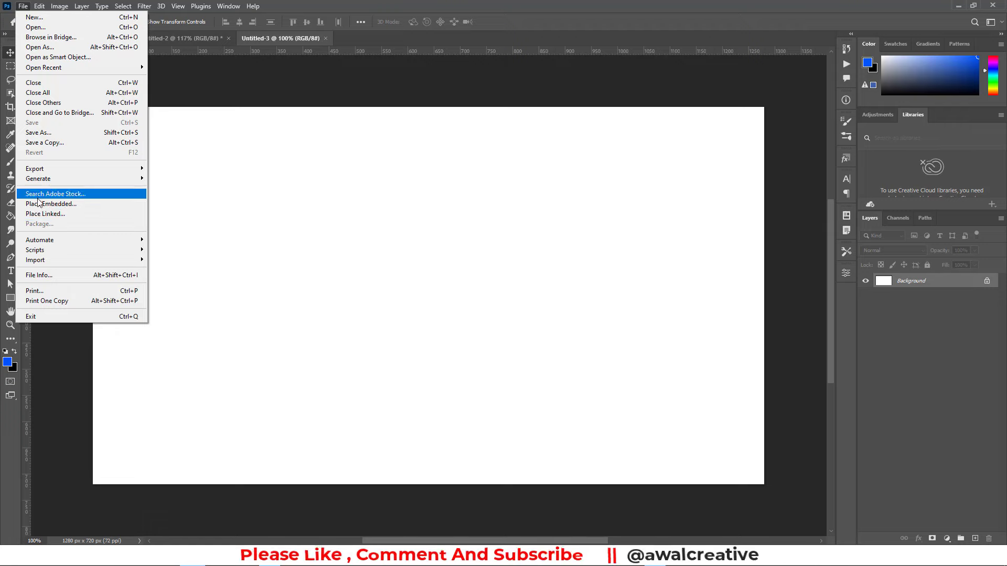
click(44, 216)
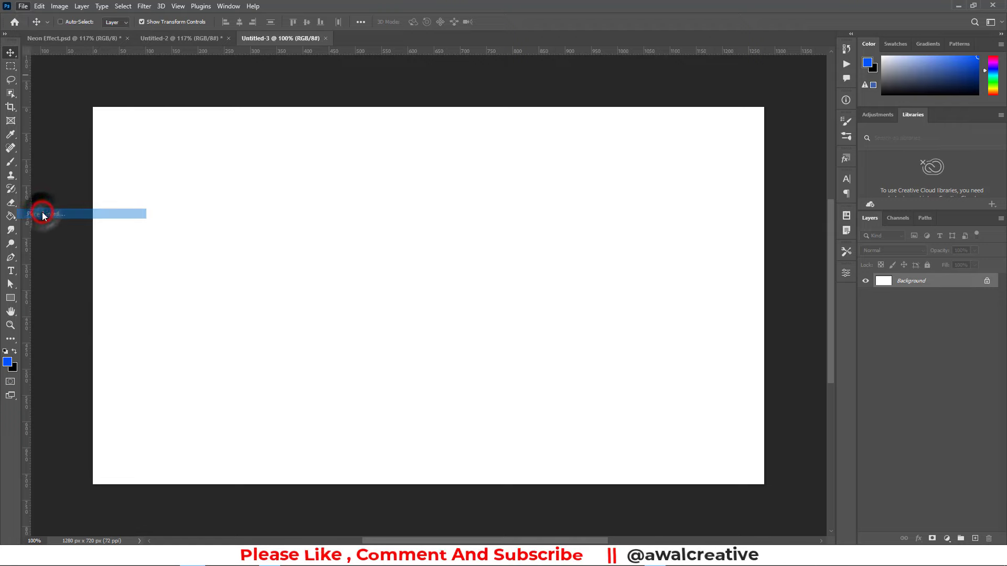
click(155, 92)
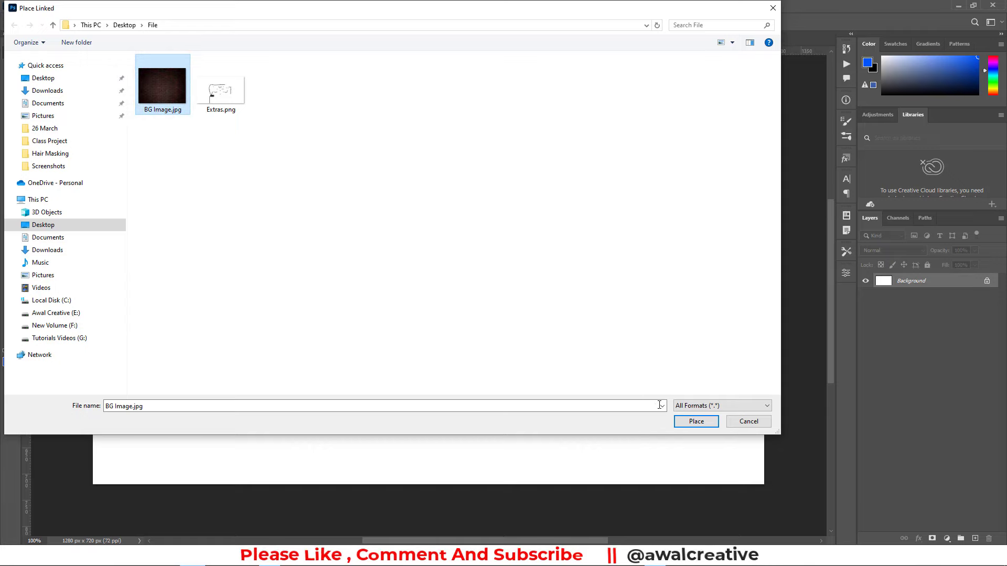
click(695, 421)
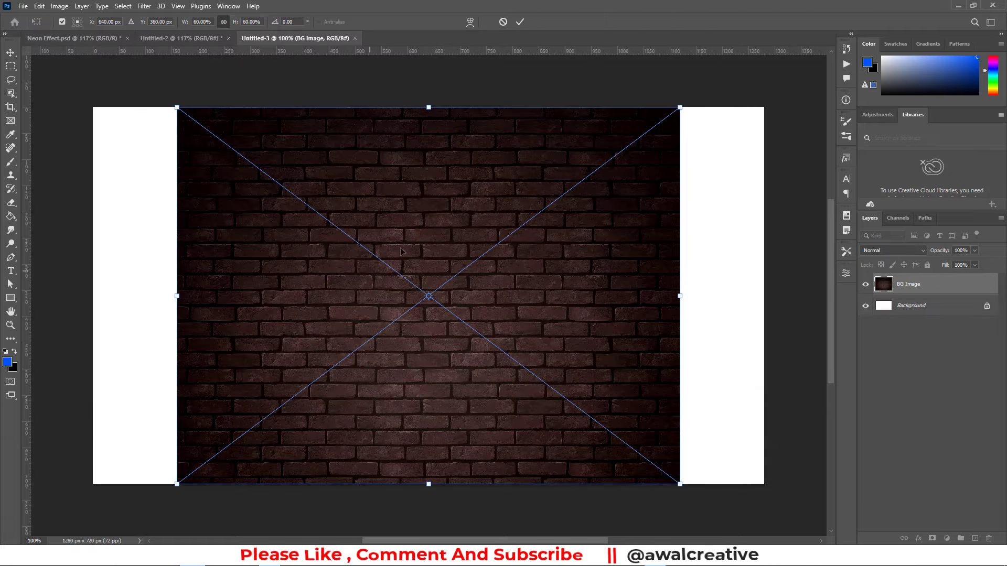
Step: Scale the brick photo up until it fills the 1280 x 720 canvas and commit
drag(680, 295, 764, 299)
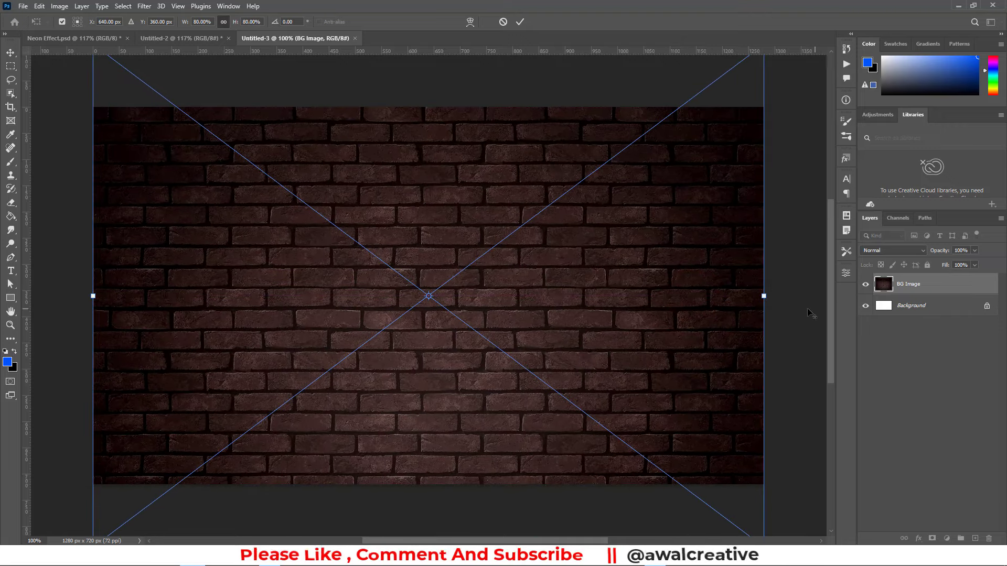
drag(764, 296, 796, 297)
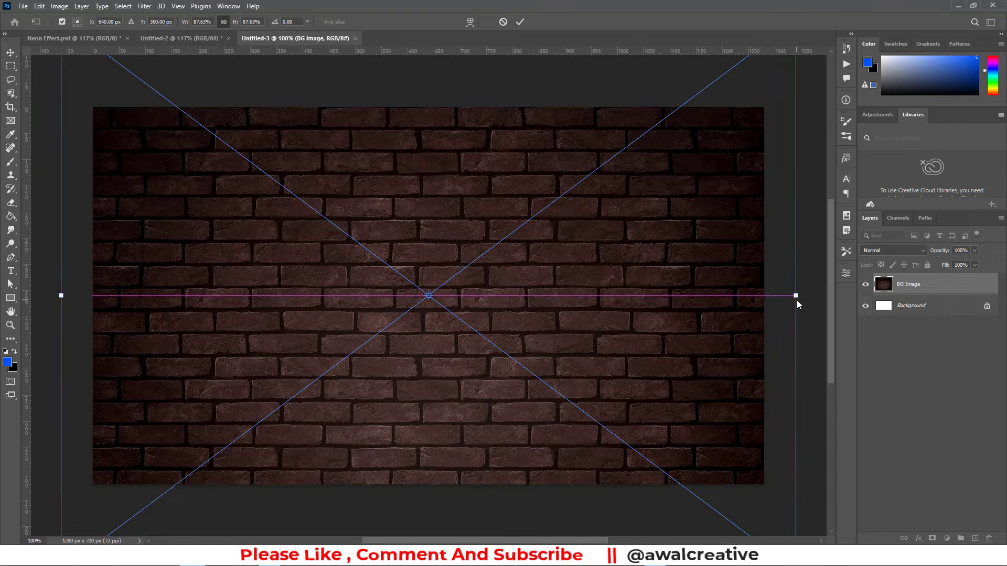
click(520, 22)
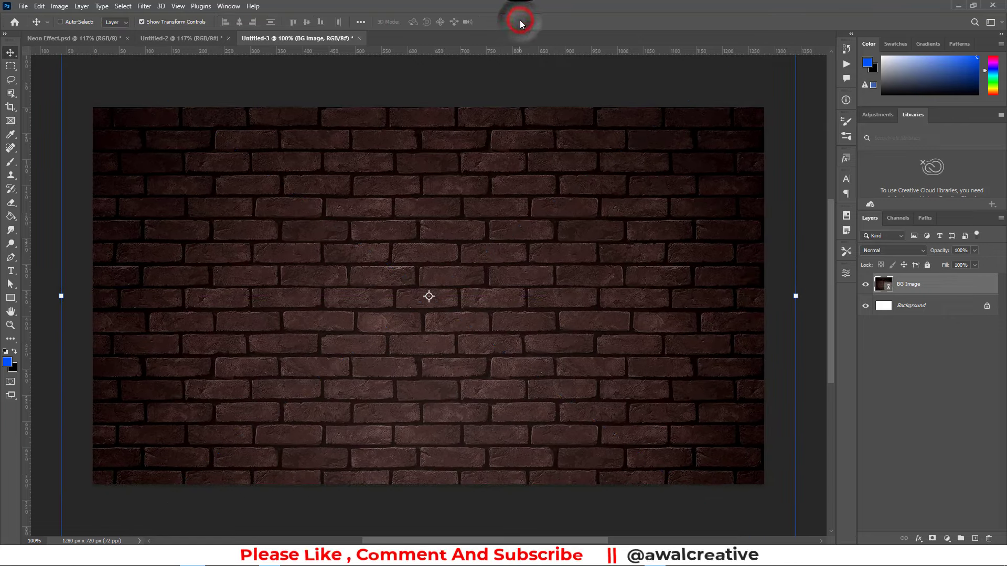
click(942, 422)
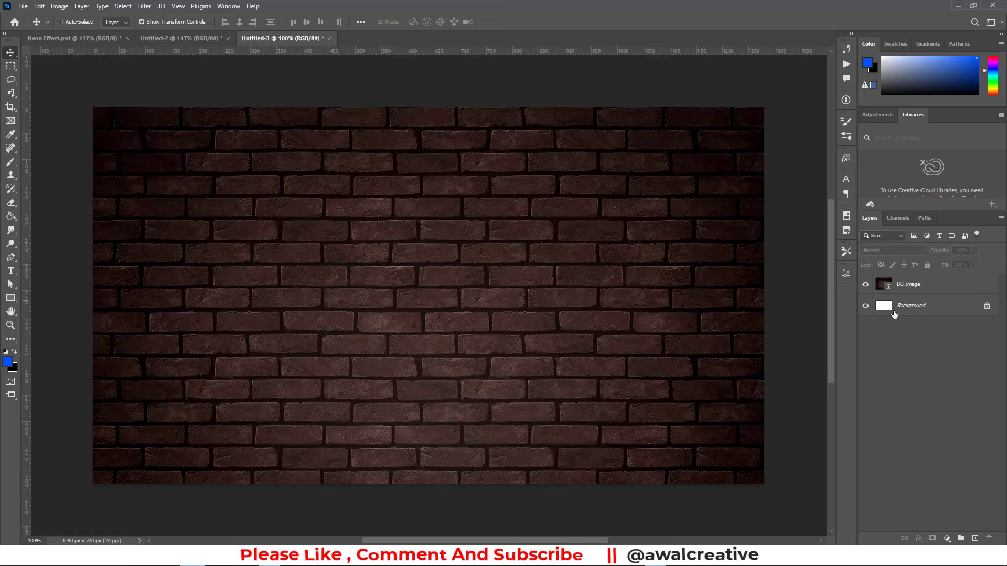
Step: Unlock Background and group it with BG Image into a group named 'BG'
click(986, 306)
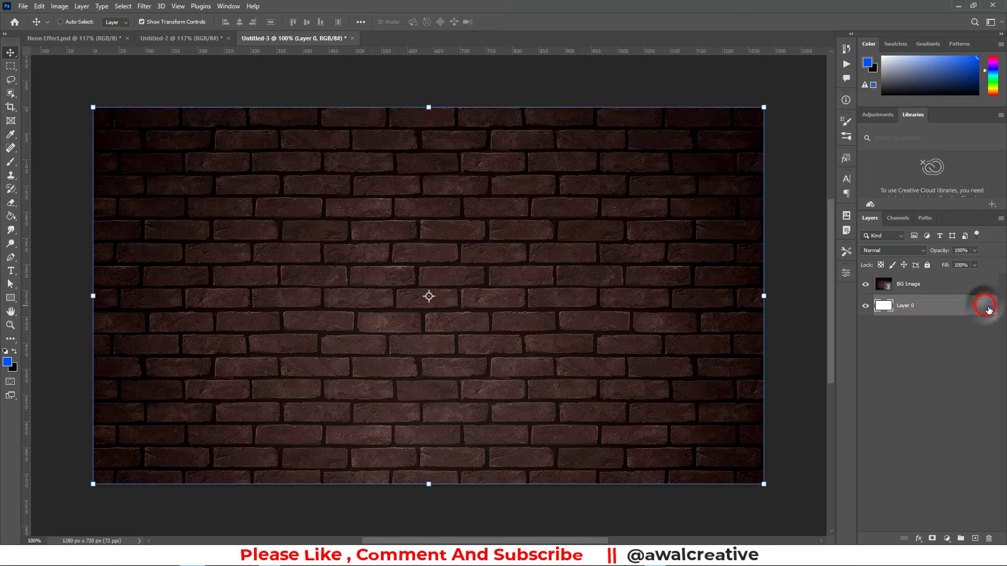
ctrl+click(921, 285)
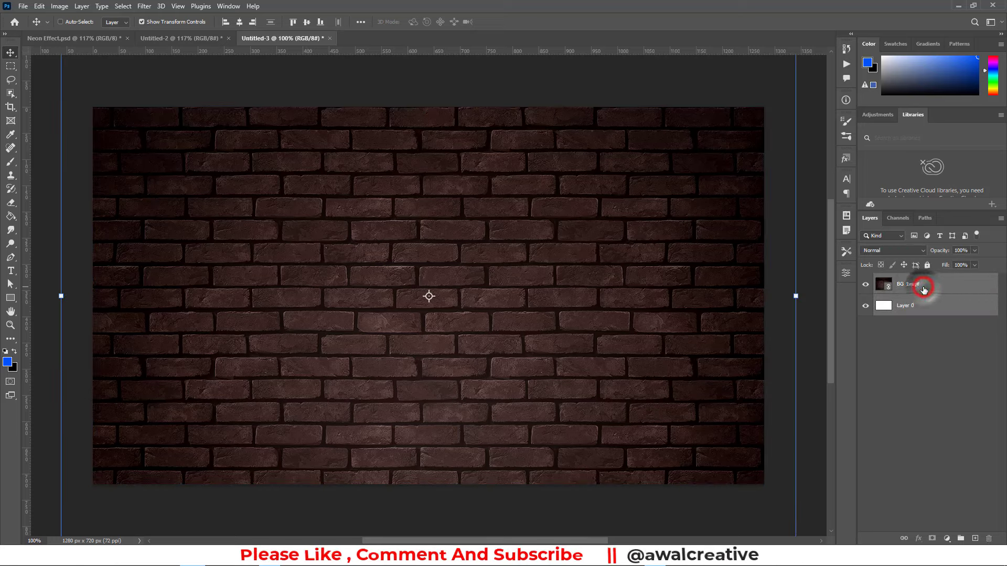
key(ctrl+g)
double_click(903, 280)
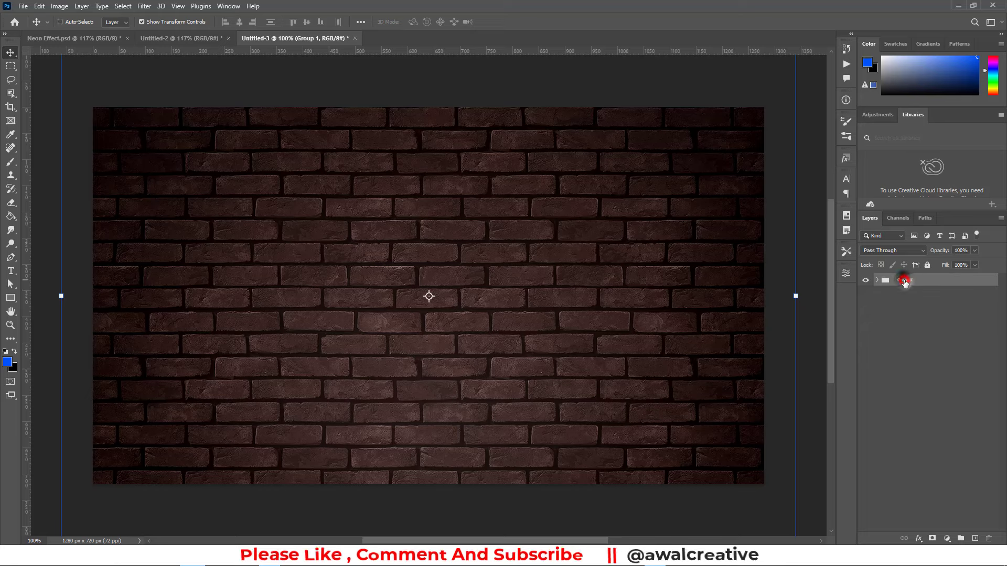
text(BG)
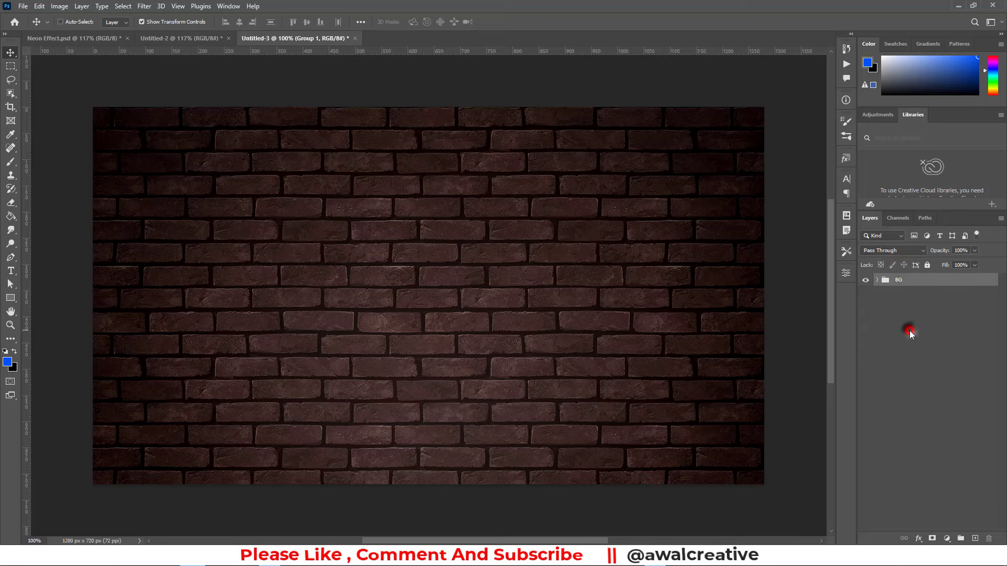
click(909, 330)
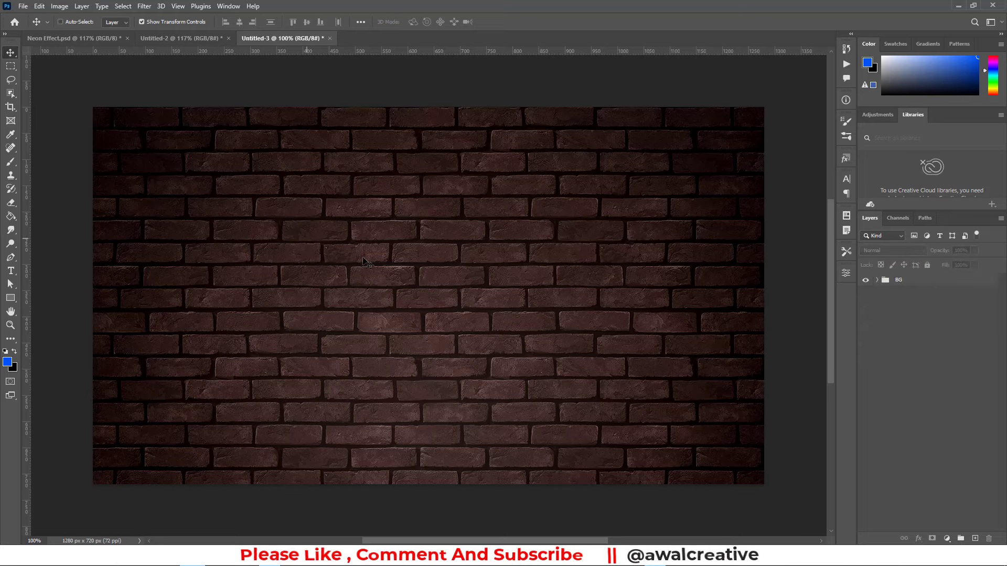
Step: Glance at the Untitled-2 and Neon Effect.psd examples, then return to the new document
click(180, 40)
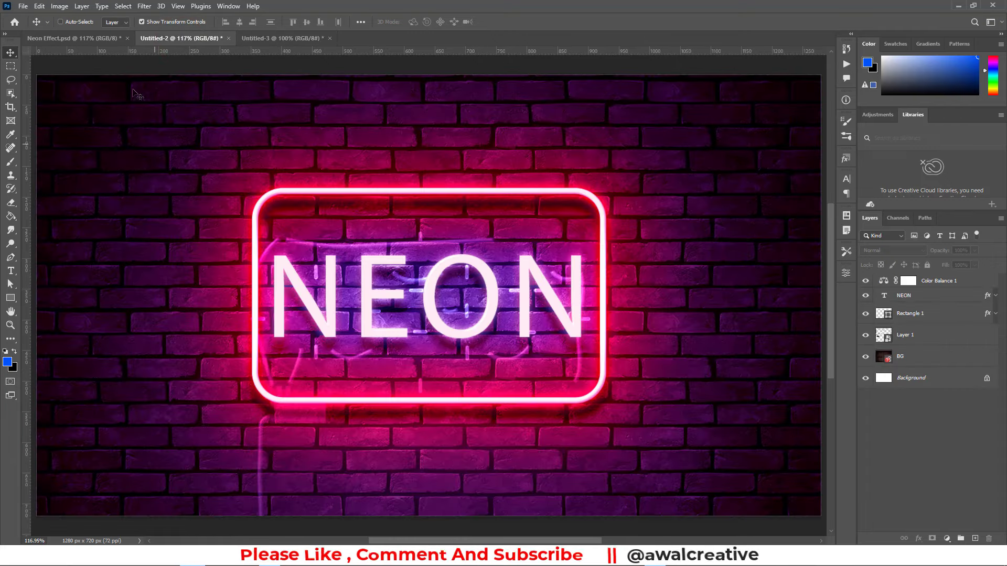
click(93, 40)
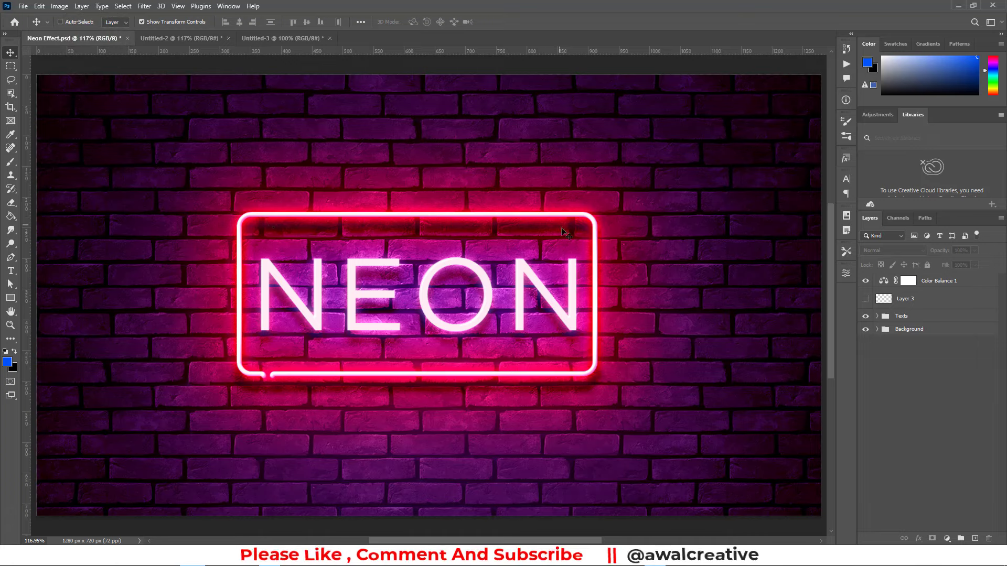
click(281, 38)
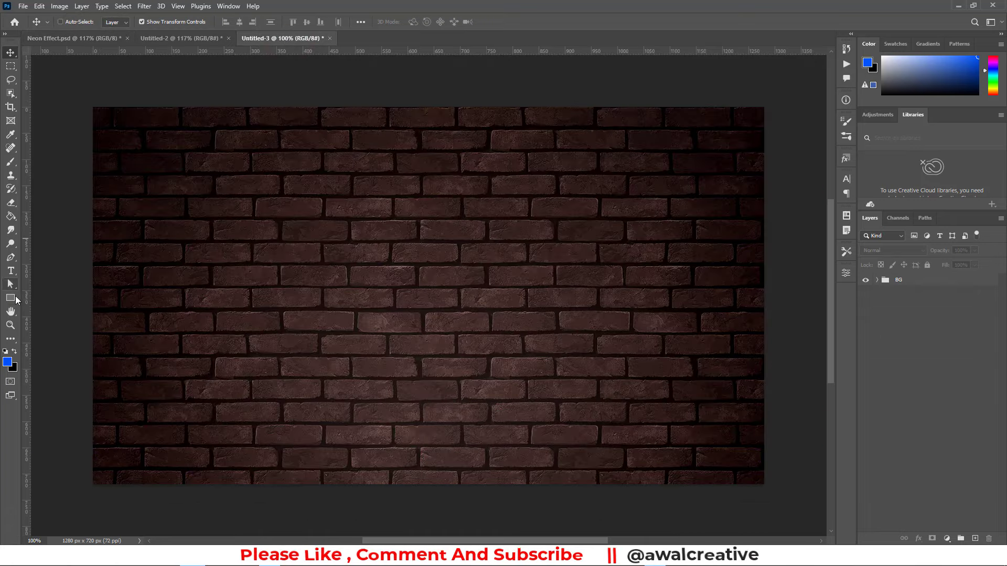
Step: Set up the Rectangle tool with no fill and a white stroke
click(11, 298)
click(45, 298)
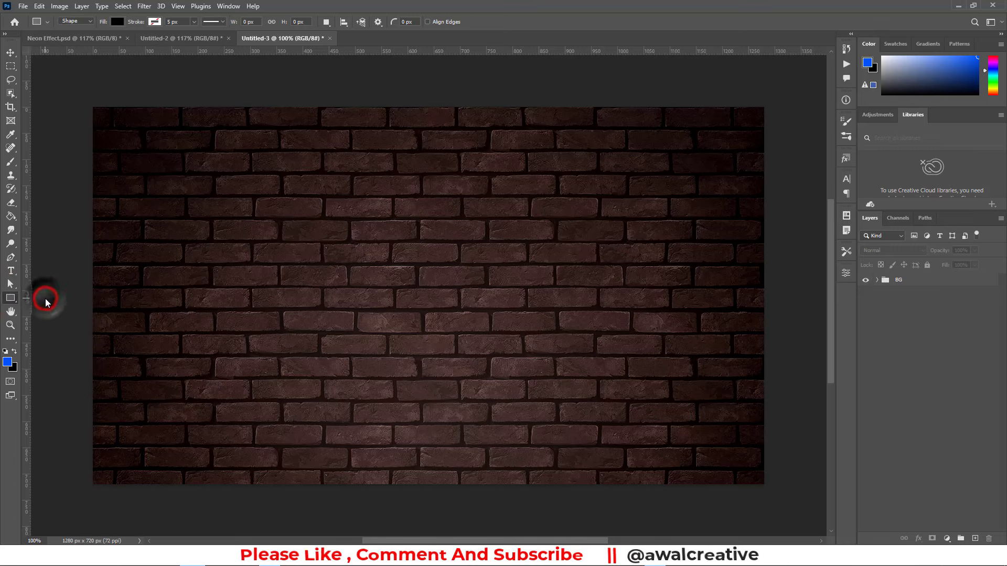
click(117, 22)
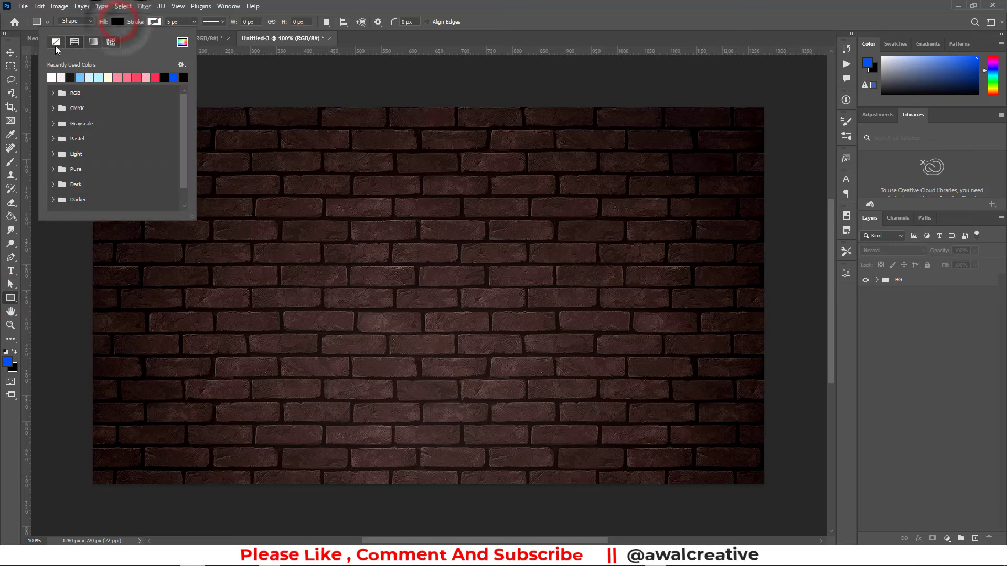
click(56, 41)
click(154, 22)
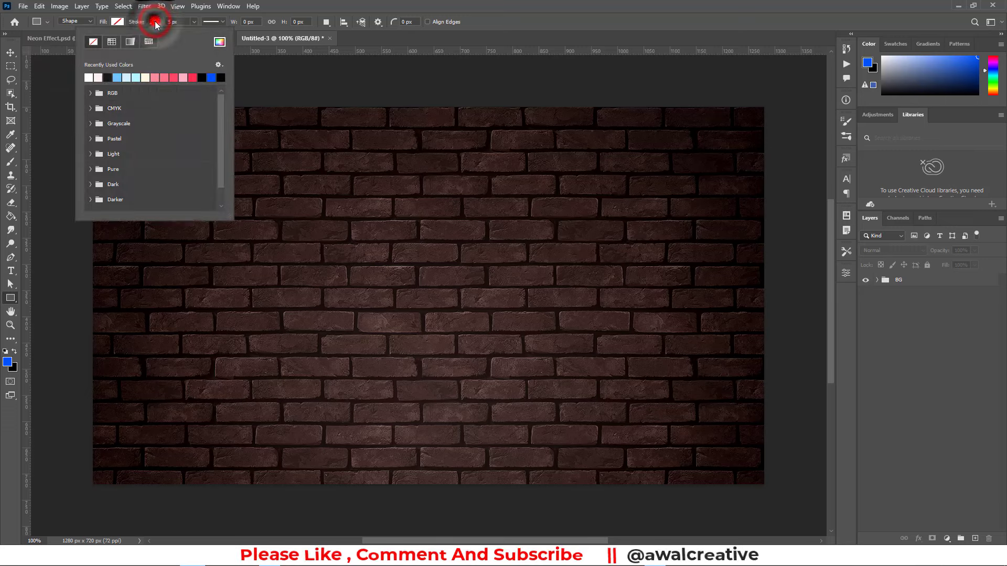
click(89, 78)
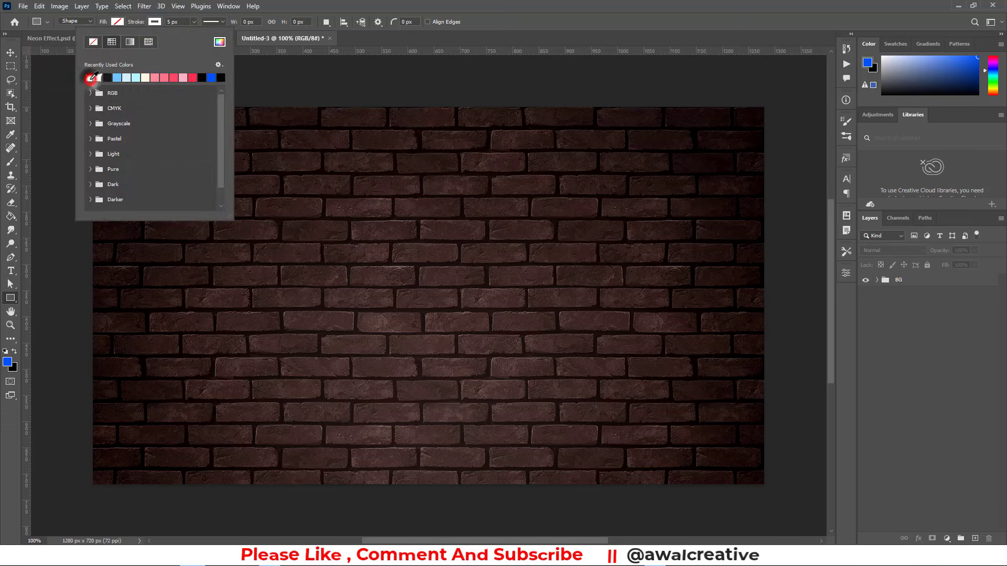
click(370, 5)
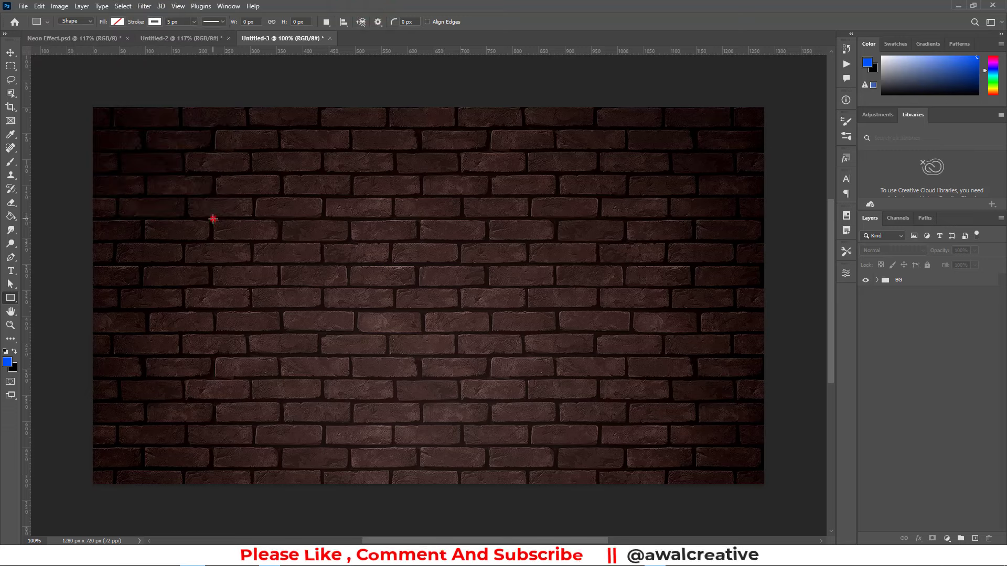
Step: Draw an 814 x 307 px rectangle with 8 px stroke and 56 px rounded corners
mouse_move(213, 219)
mouse_down()
mouse_move(642, 367)
mouse_move(639, 379)
mouse_up()
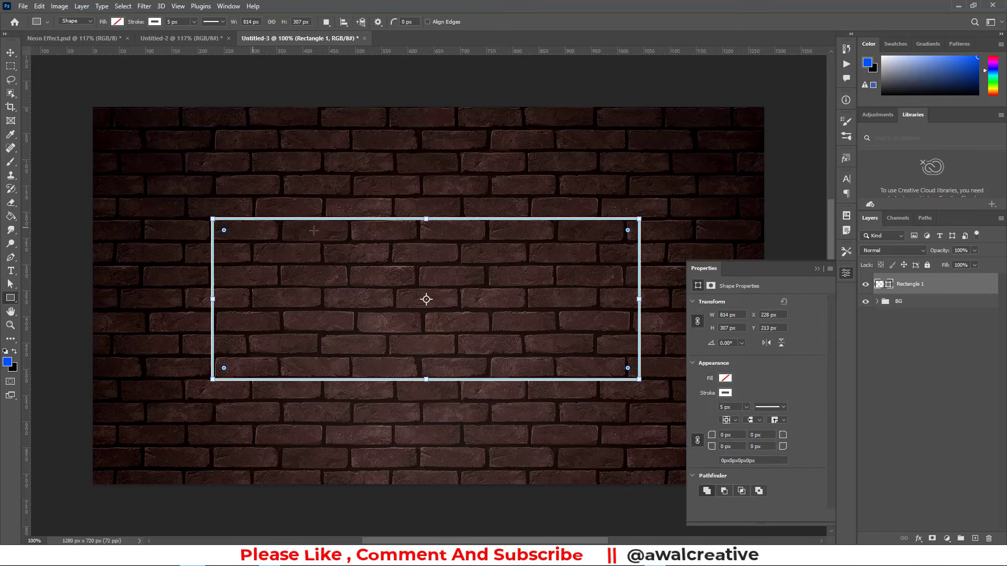
double_click(739, 406)
text(8)
key(Return)
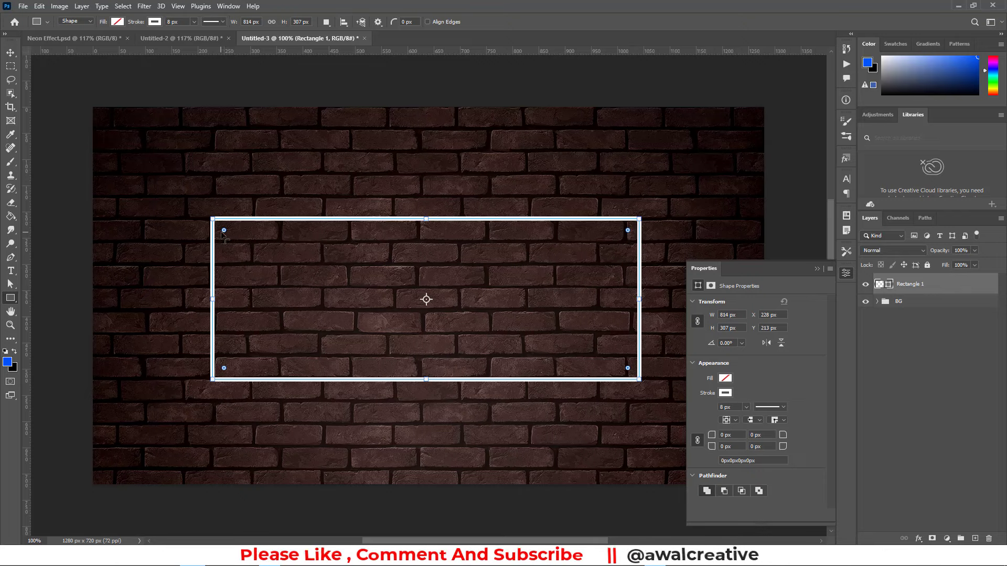
drag(223, 230, 241, 247)
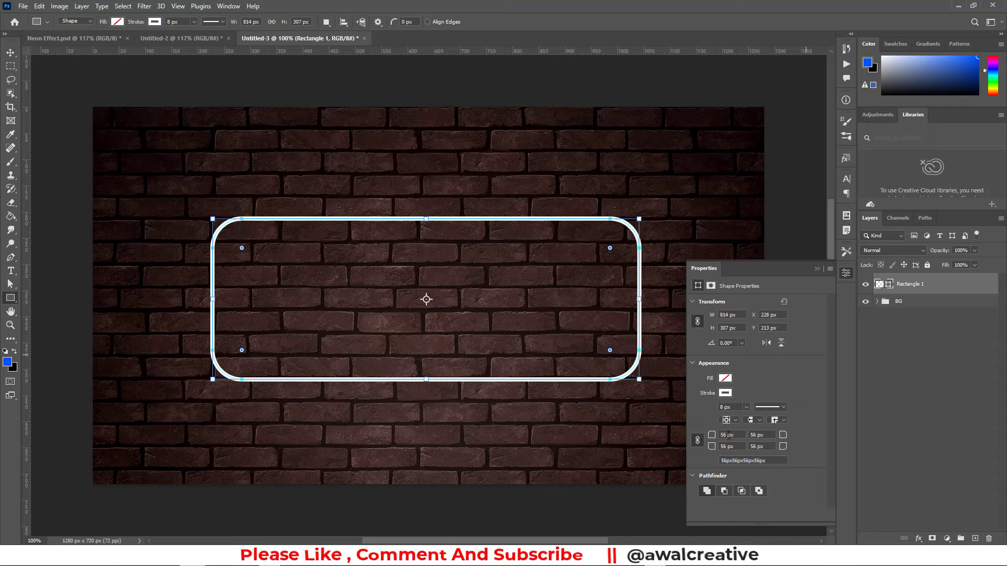
click(846, 274)
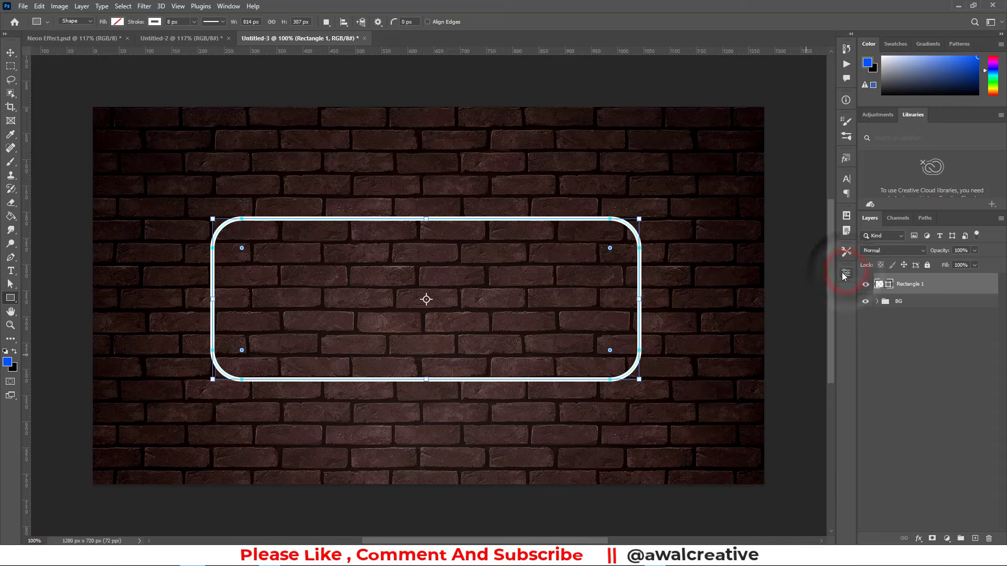
Step: Undo the rounding, then settle all corner radii at 56 px in Properties after trying 75 and 64 px
key(ctrl+z)
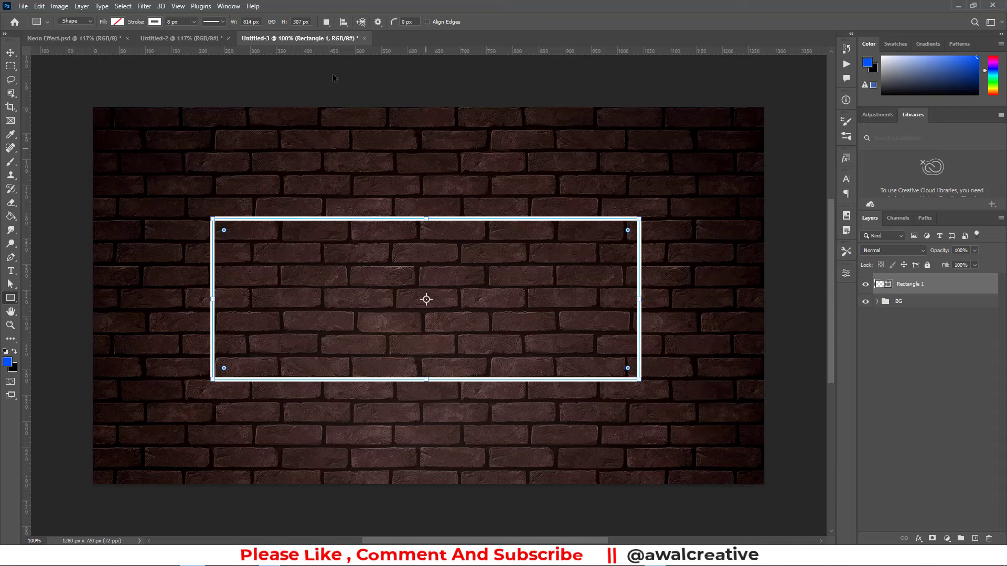
click(228, 6)
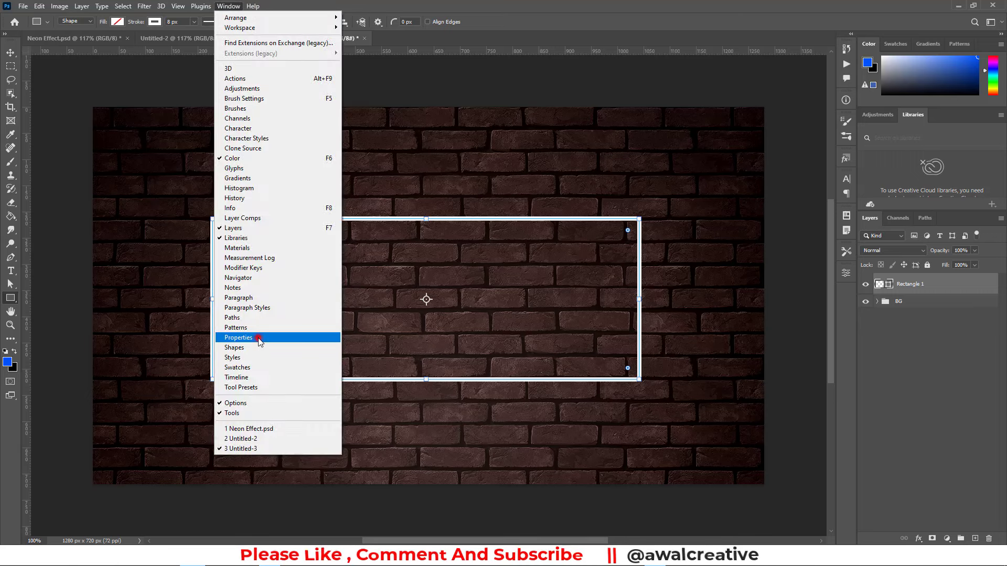
click(257, 338)
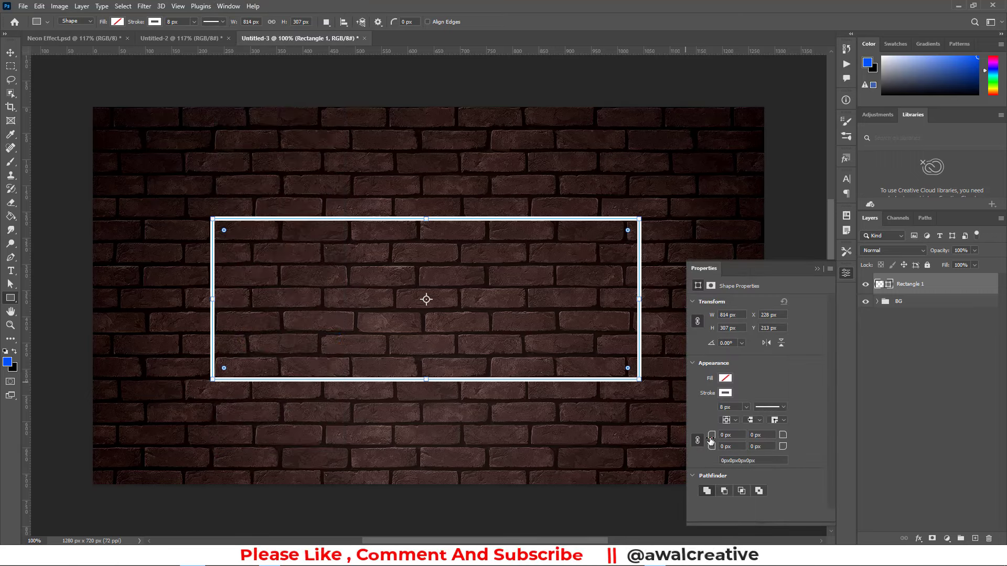
drag(711, 435, 743, 439)
drag(246, 253, 253, 258)
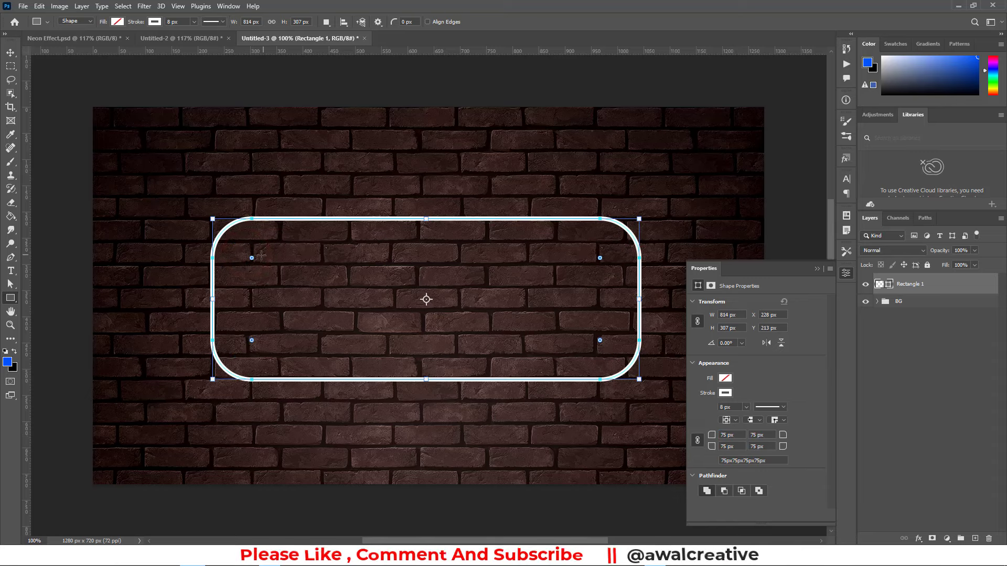
drag(252, 259, 240, 251)
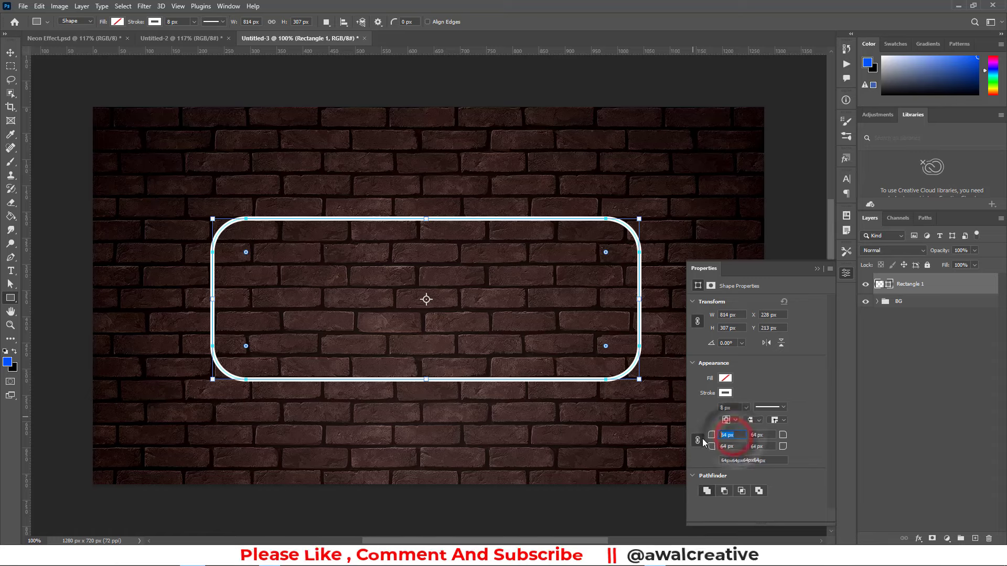
drag(712, 437, 708, 438)
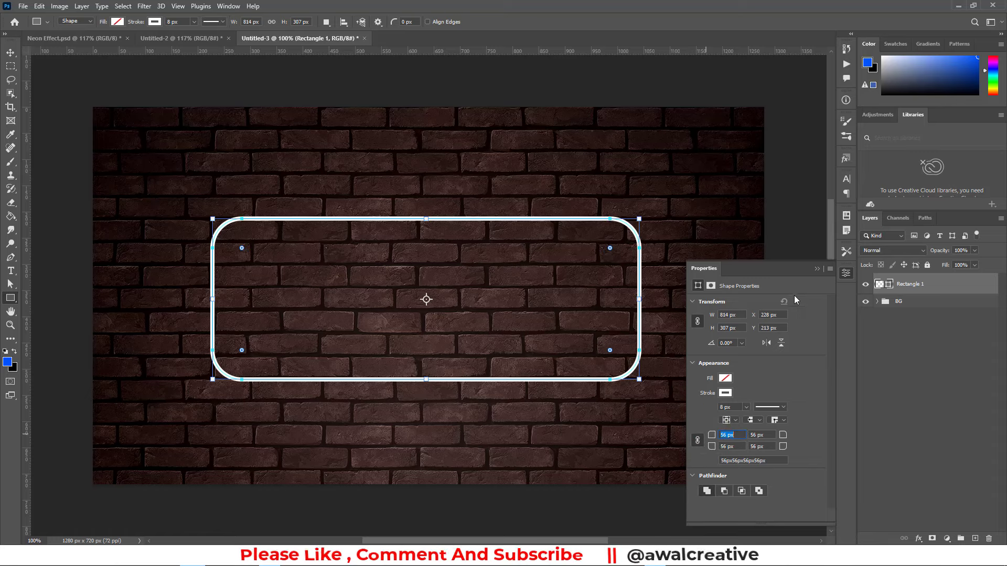
click(817, 269)
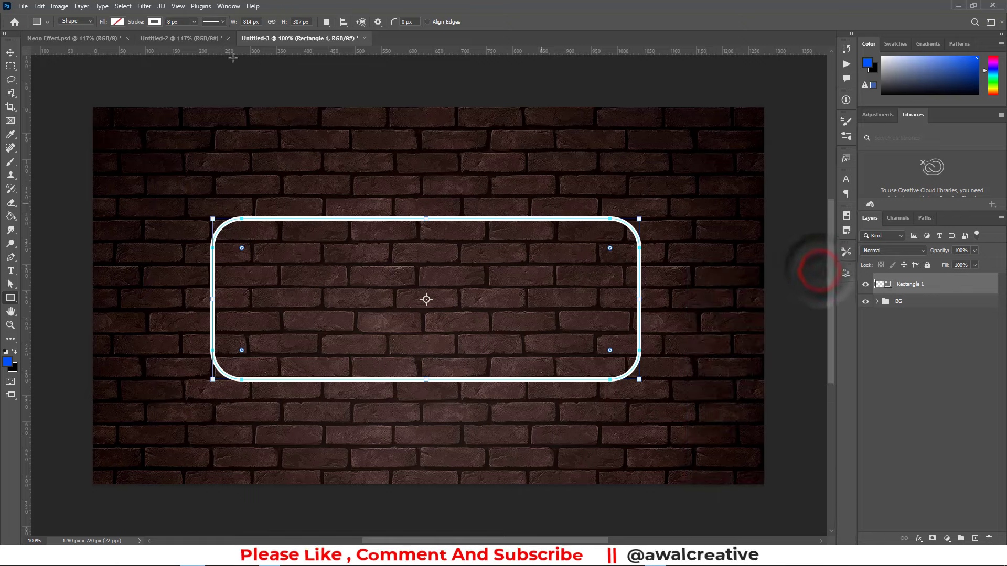
click(9, 51)
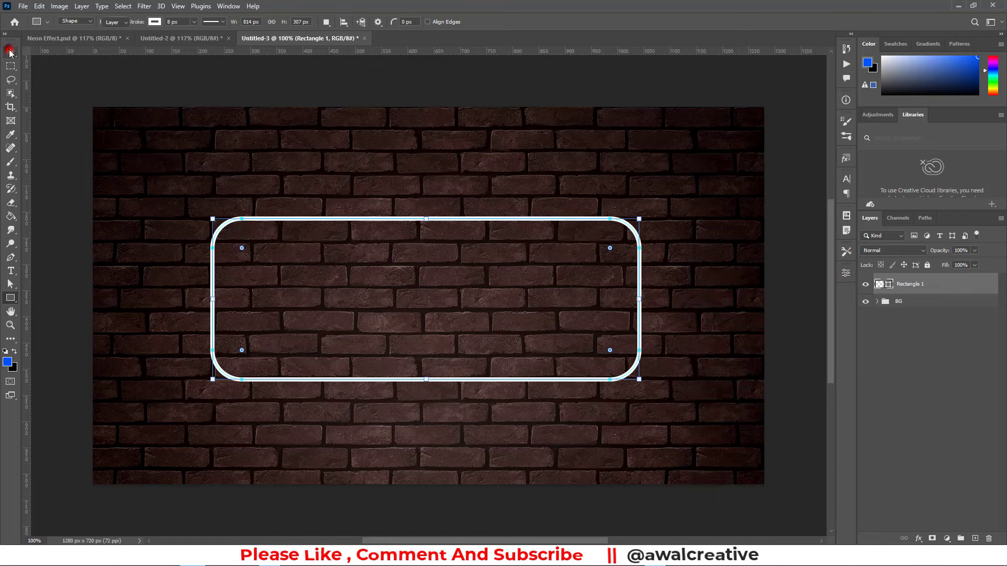
Step: Rasterize the Rectangle 1 layer, then undo it to keep an editable shape
click(911, 284)
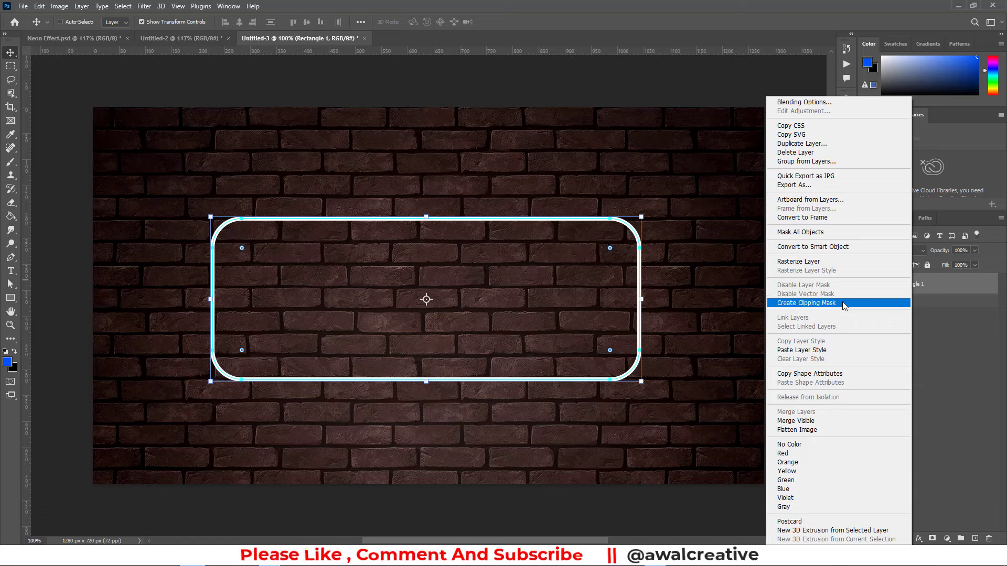
click(792, 262)
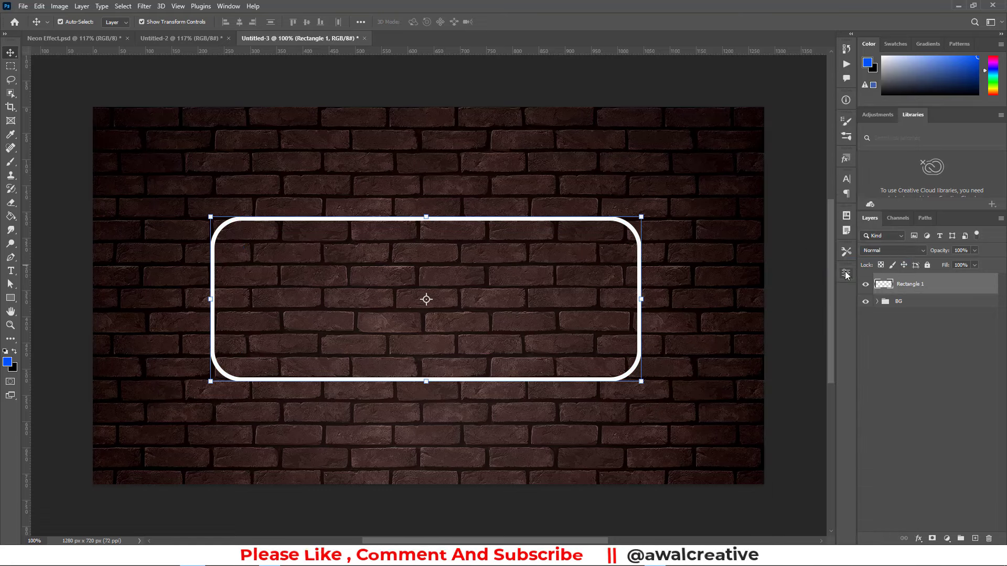
key(ctrl+z)
Step: Convert Rectangle 1 to a smart object and centre it horizontally and vertically on the canvas
right_click(909, 285)
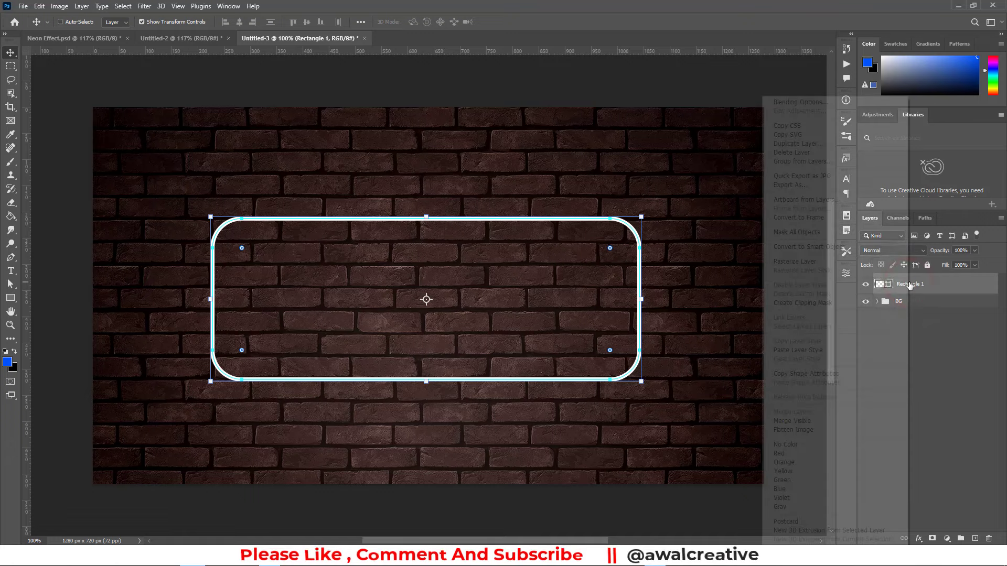
click(809, 249)
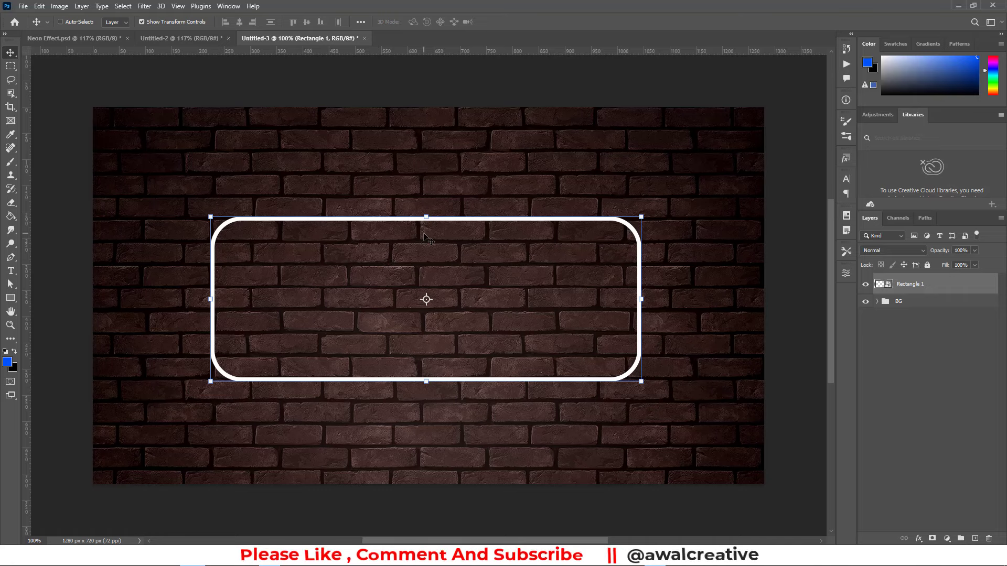
key(ctrl+a)
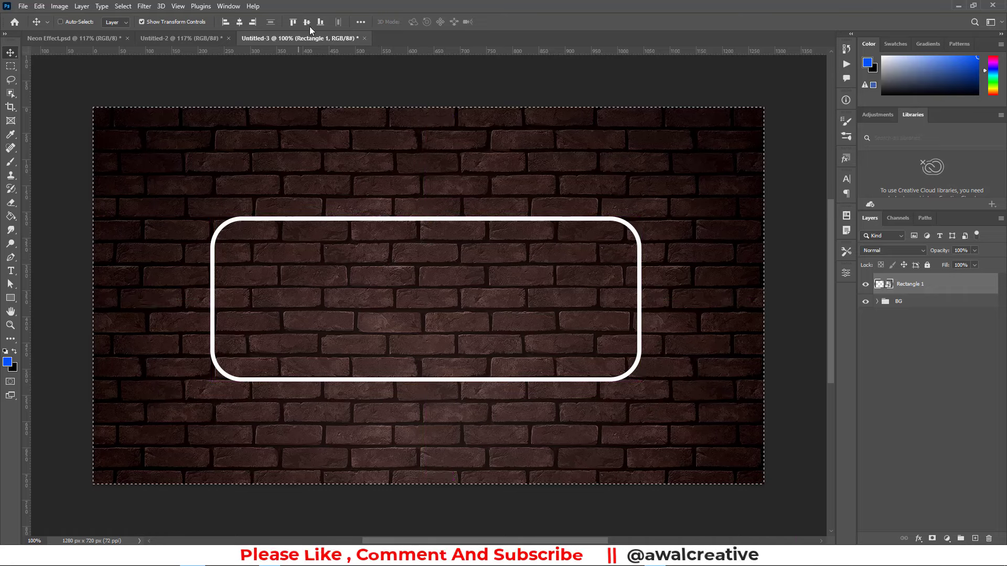
click(306, 22)
click(240, 21)
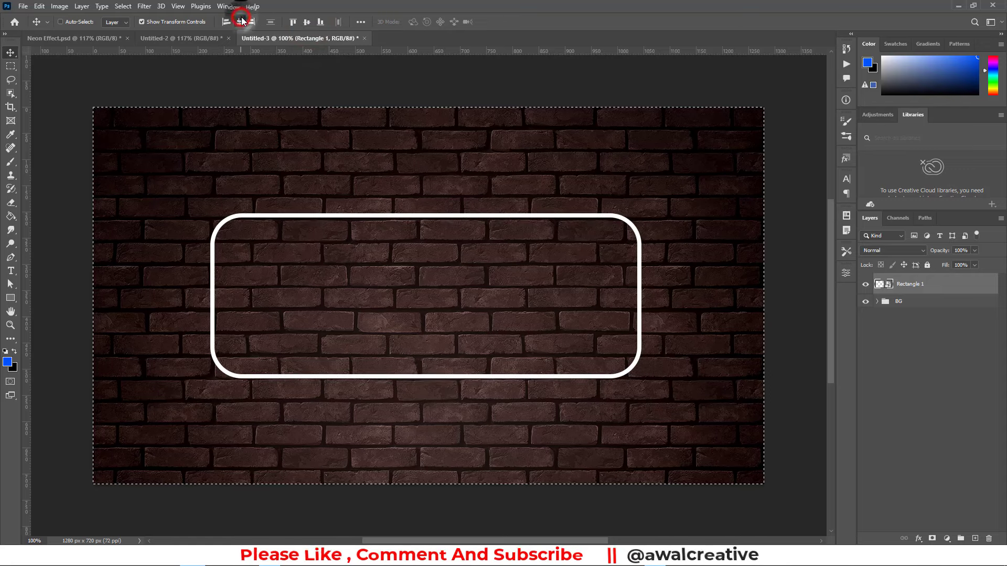
key(ctrl)
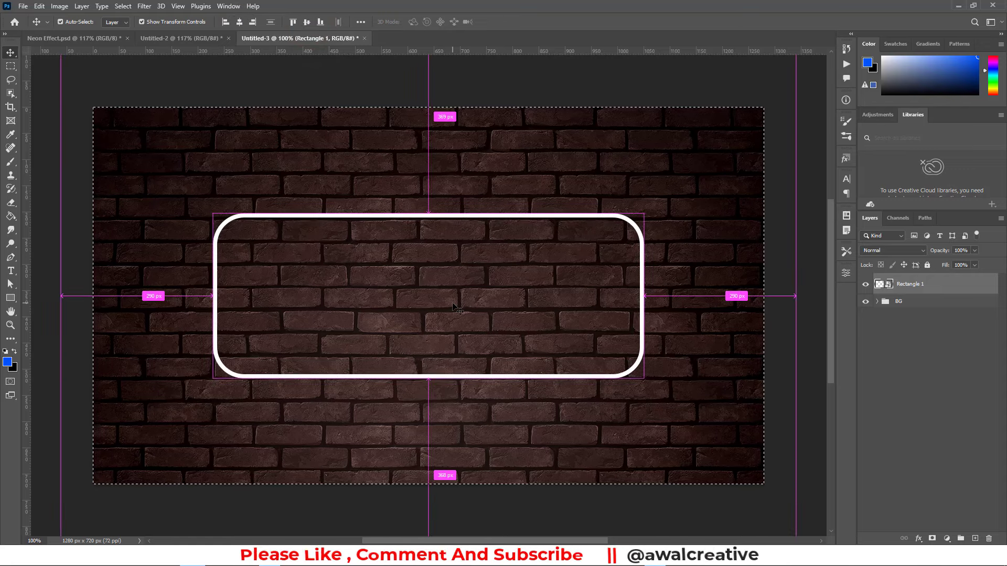
key(ctrl+d)
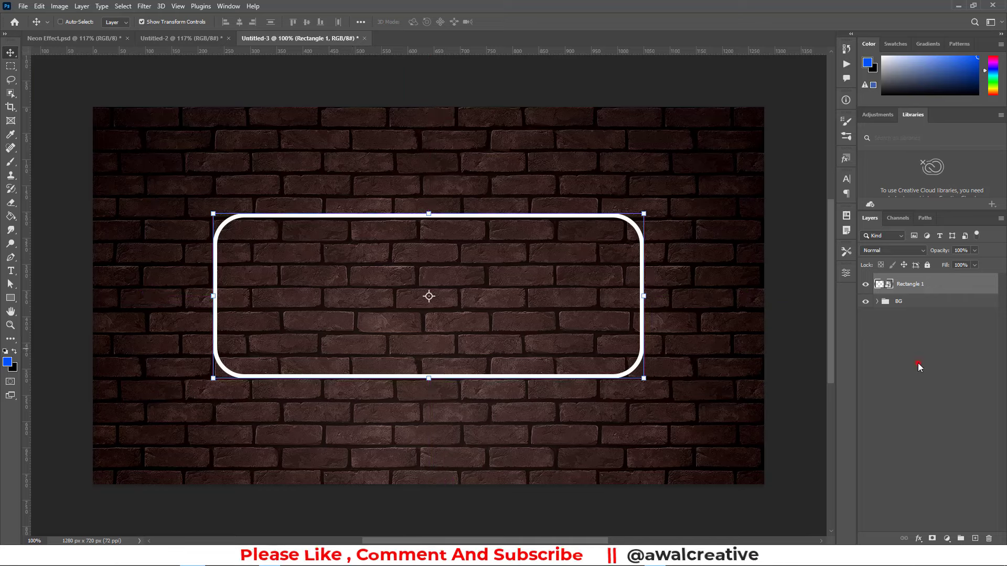
click(917, 367)
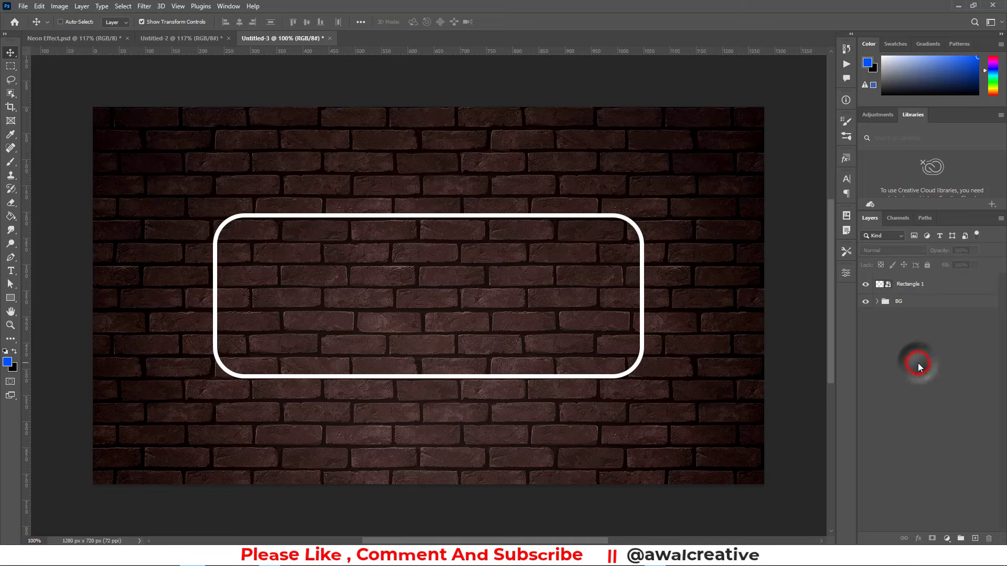
click(903, 289)
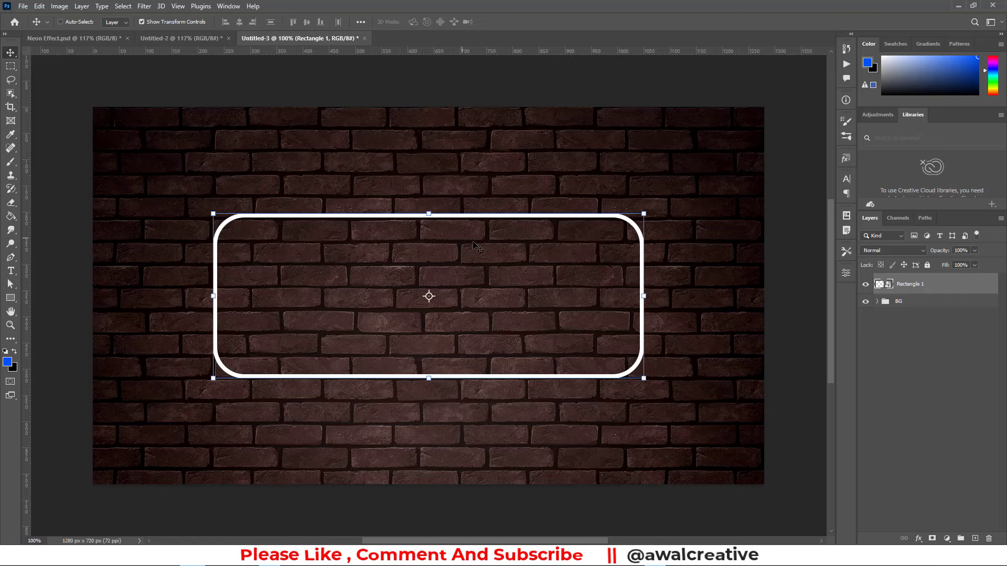
click(845, 160)
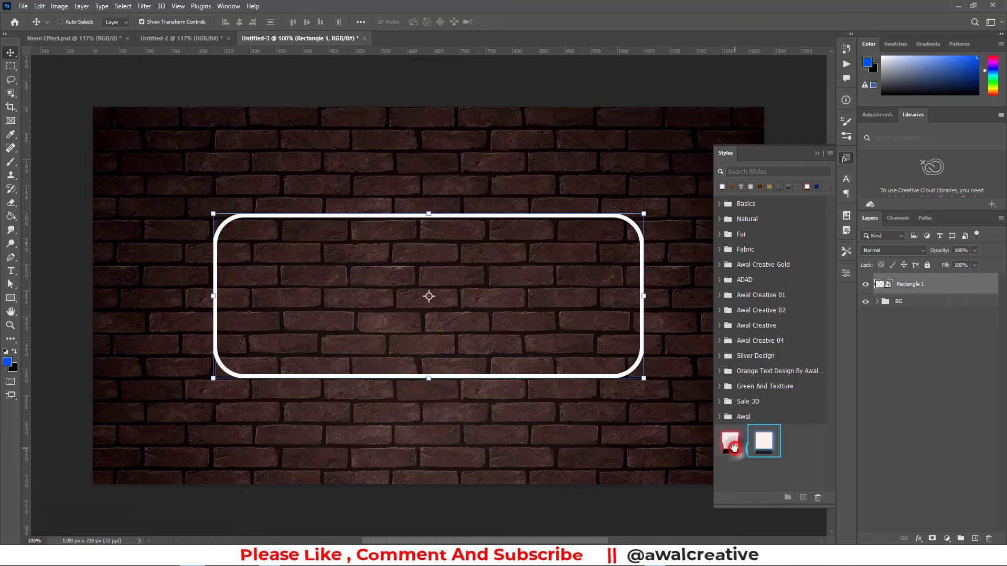
click(733, 447)
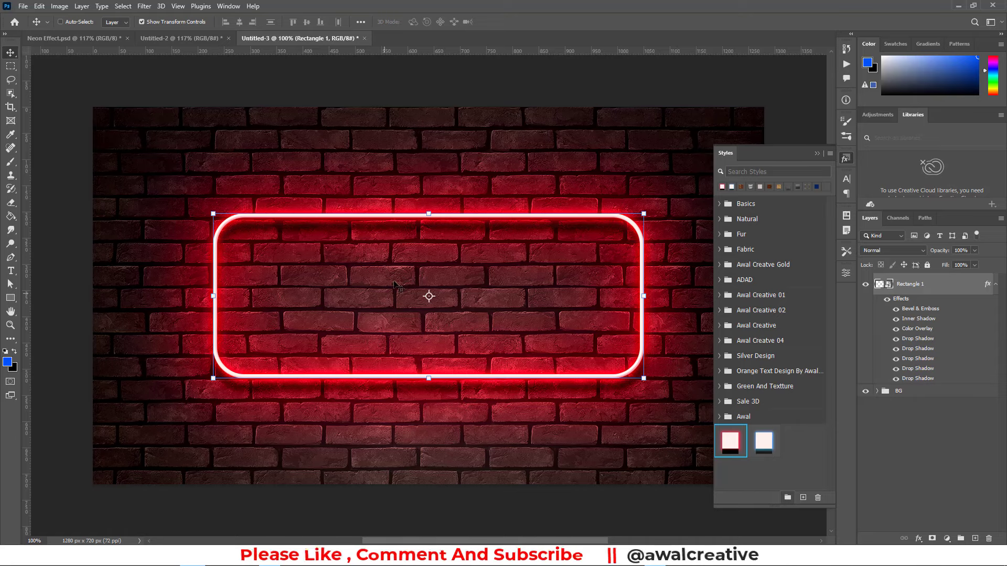
click(817, 154)
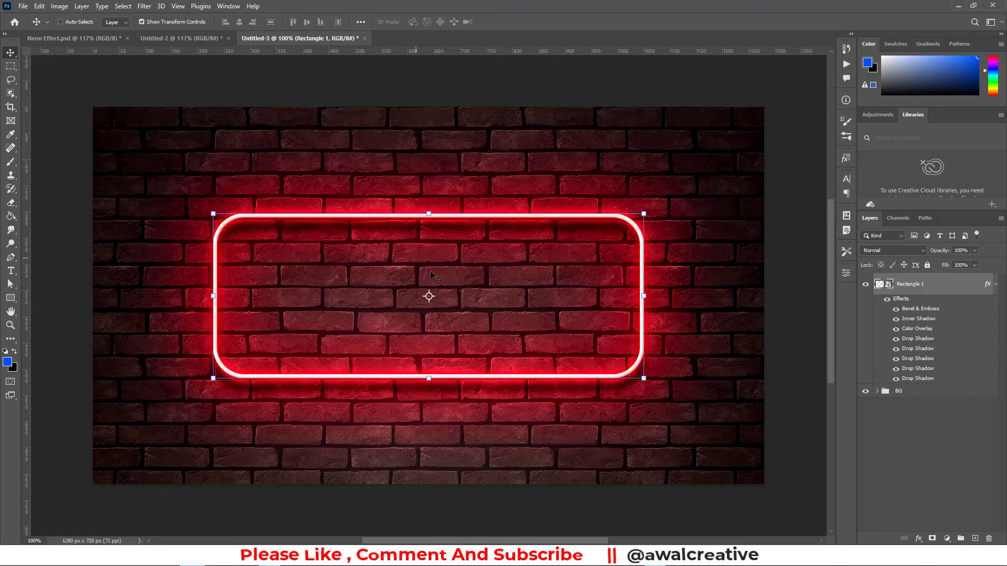
key(ctrl+z)
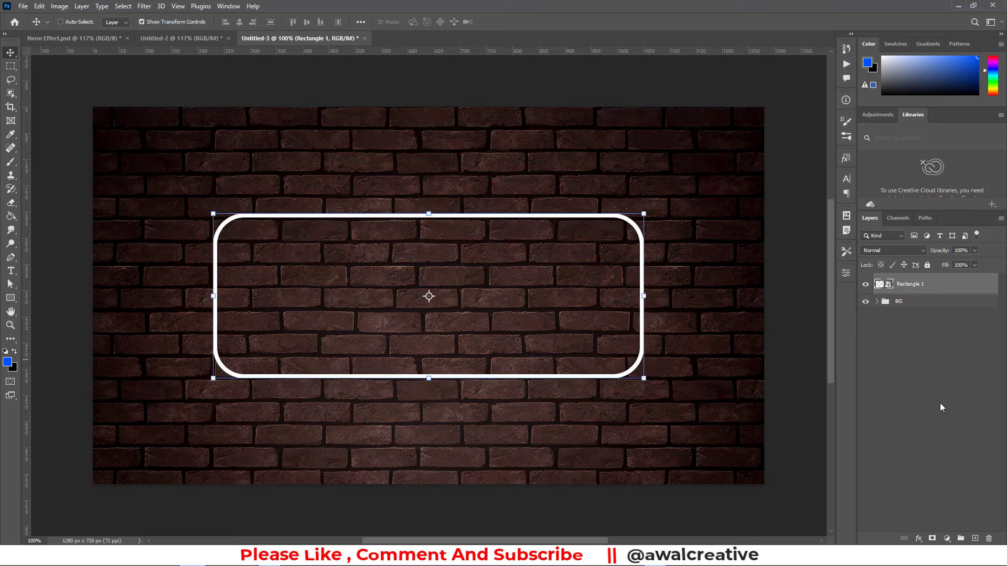
click(940, 403)
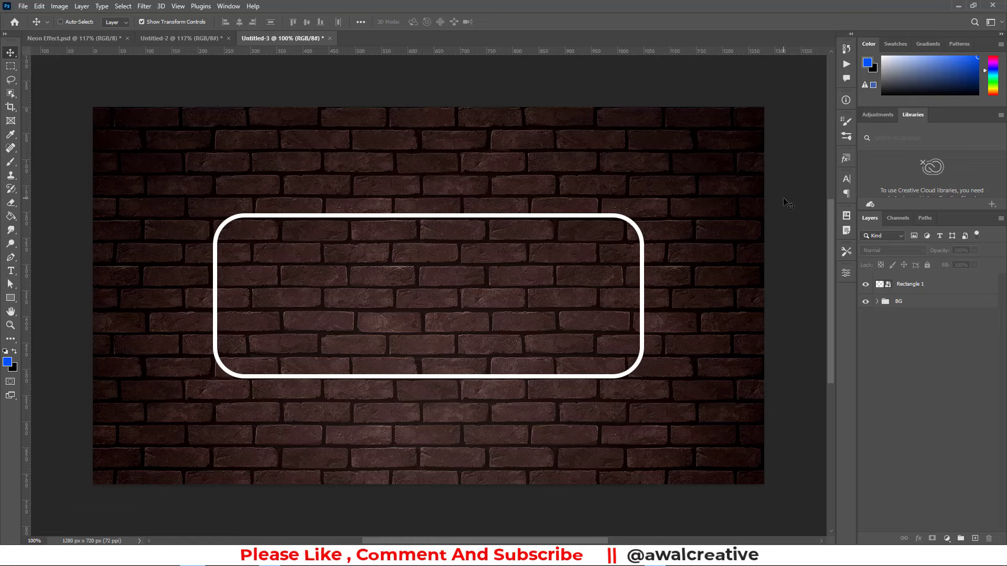
click(846, 159)
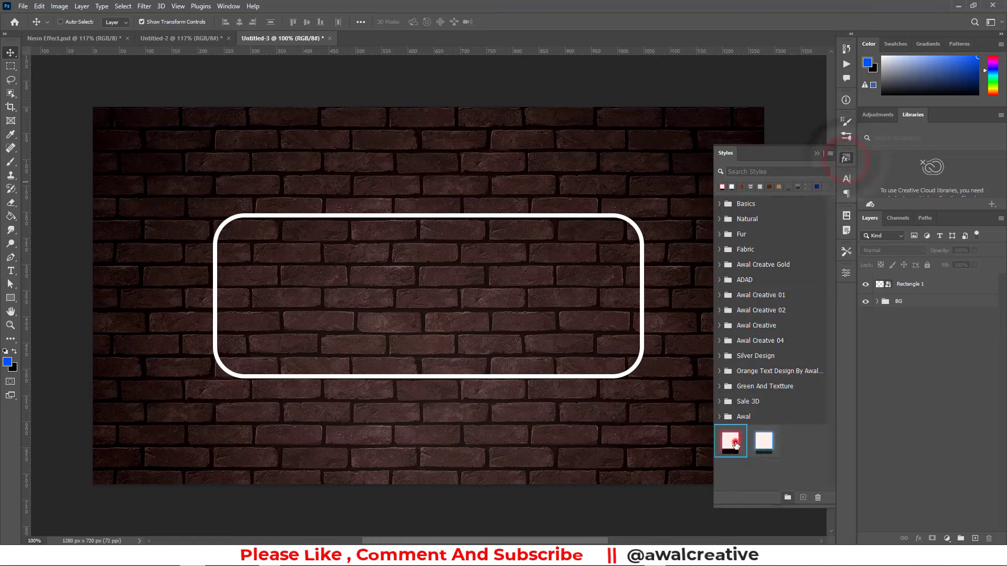
click(730, 439)
click(902, 284)
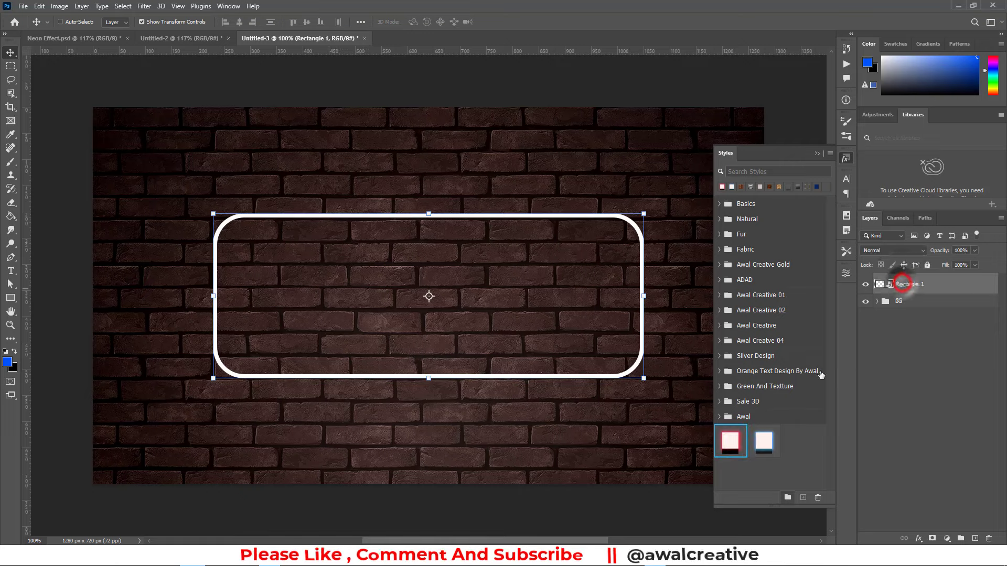
click(730, 439)
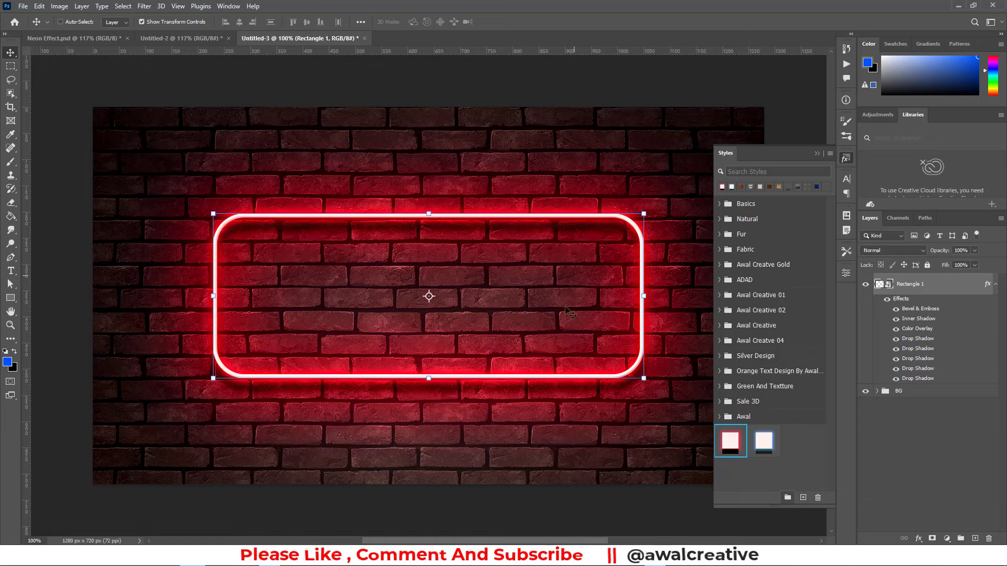
click(822, 153)
click(925, 470)
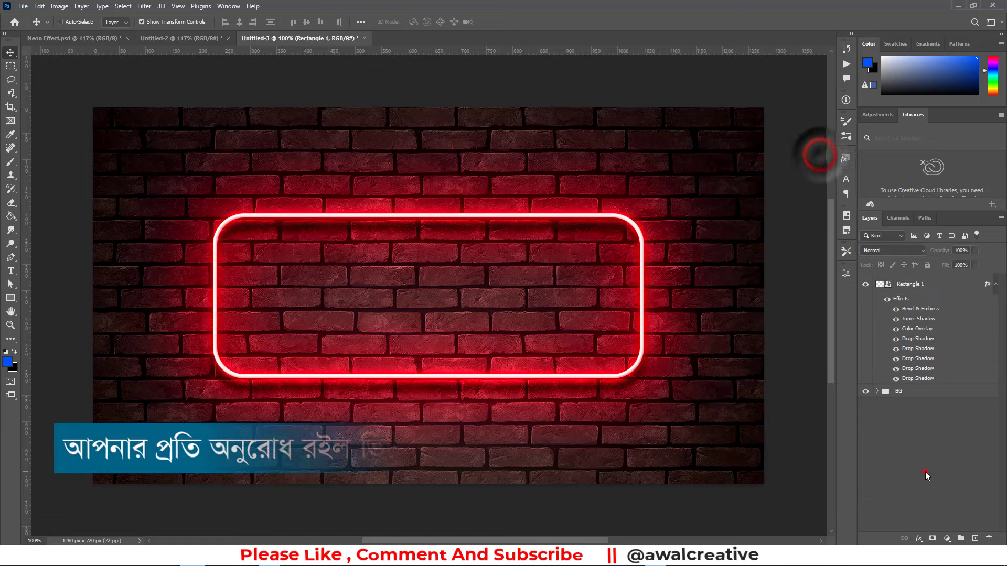
key(ctrl+z)
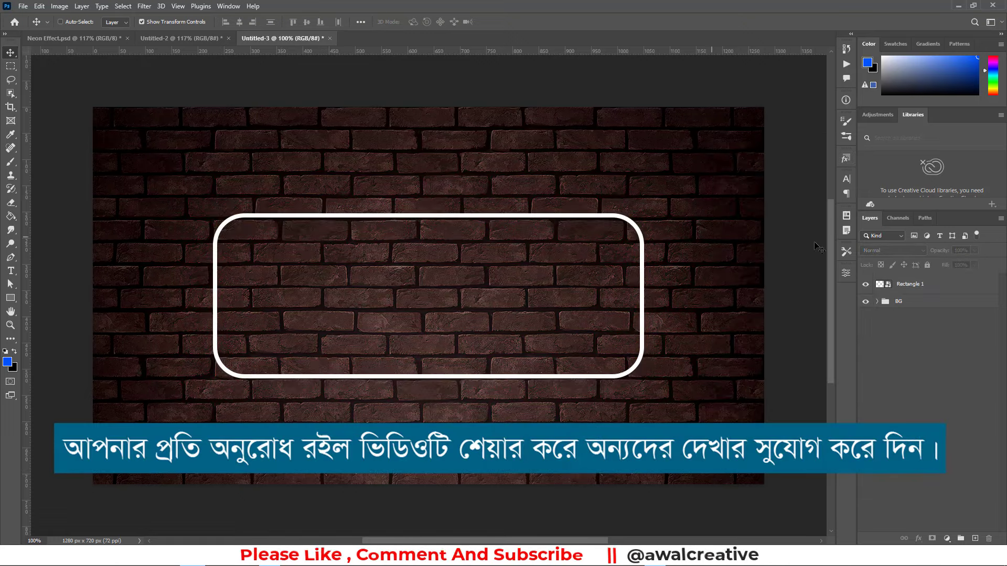
click(917, 285)
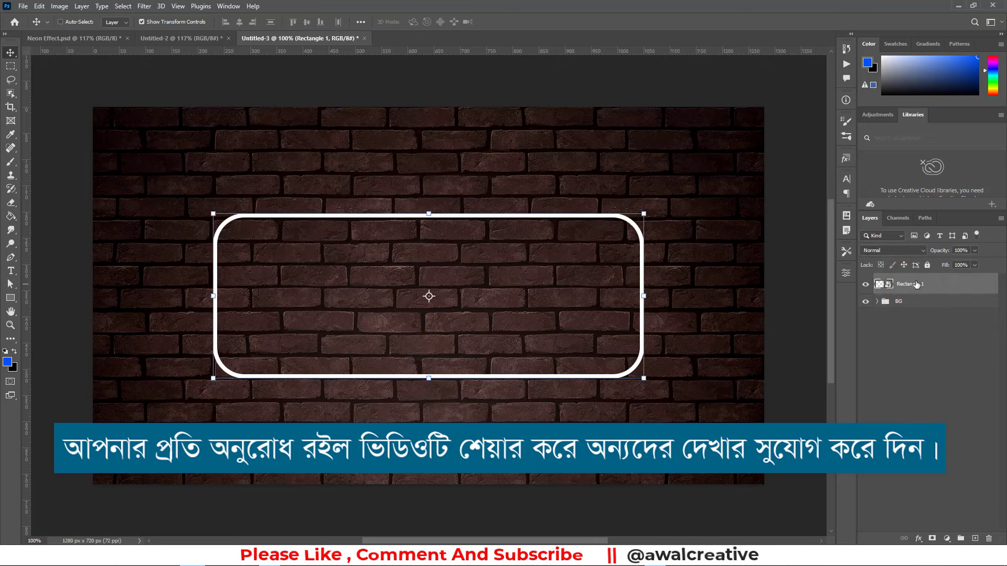
Step: In Rectangle 1's Blending Options, set opacity to 99% and reset the effects list to default
right_click(932, 285)
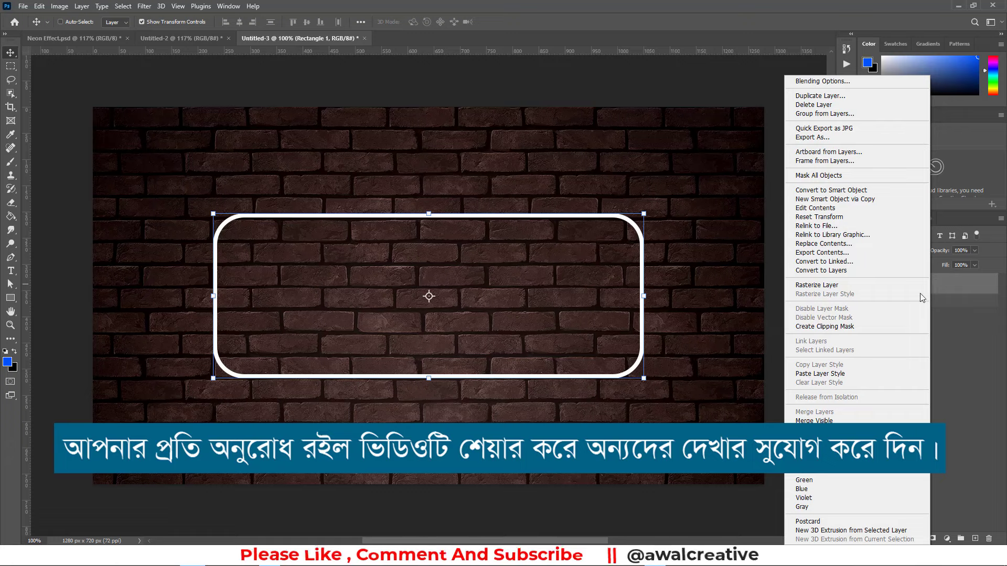
click(818, 81)
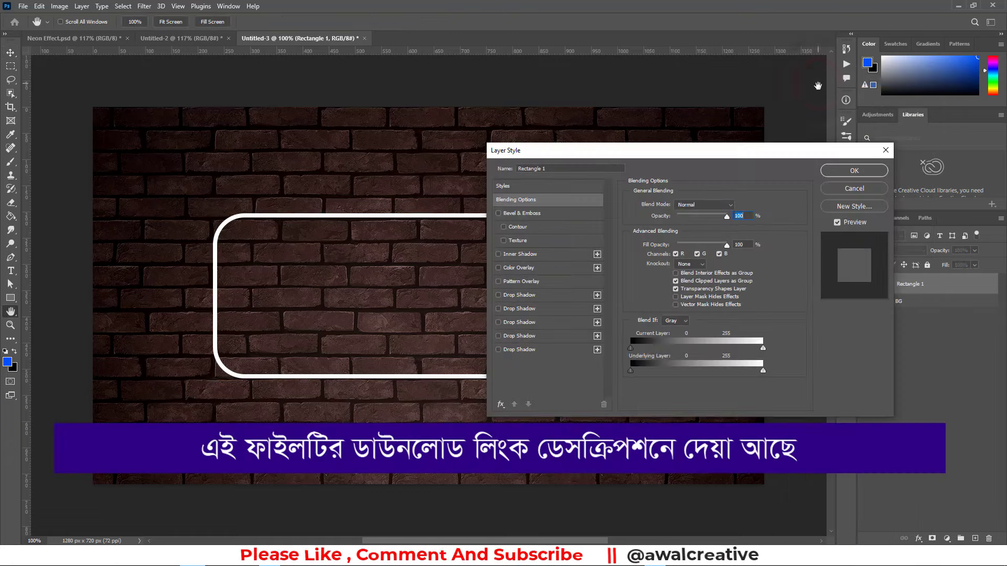
mouse_move(591, 152)
mouse_down()
mouse_move(577, 151)
mouse_move(521, 94)
mouse_up()
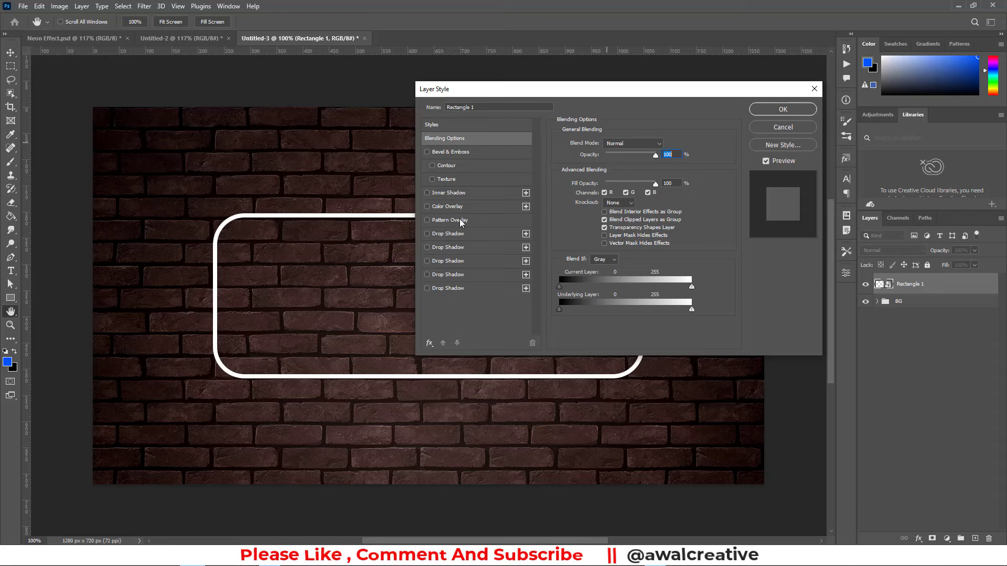
key(Down)
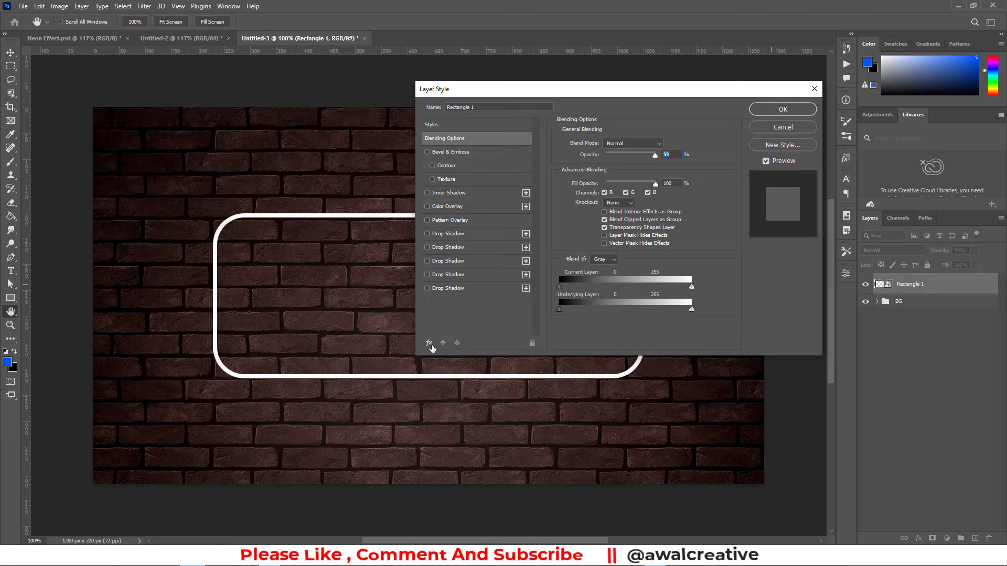
click(430, 344)
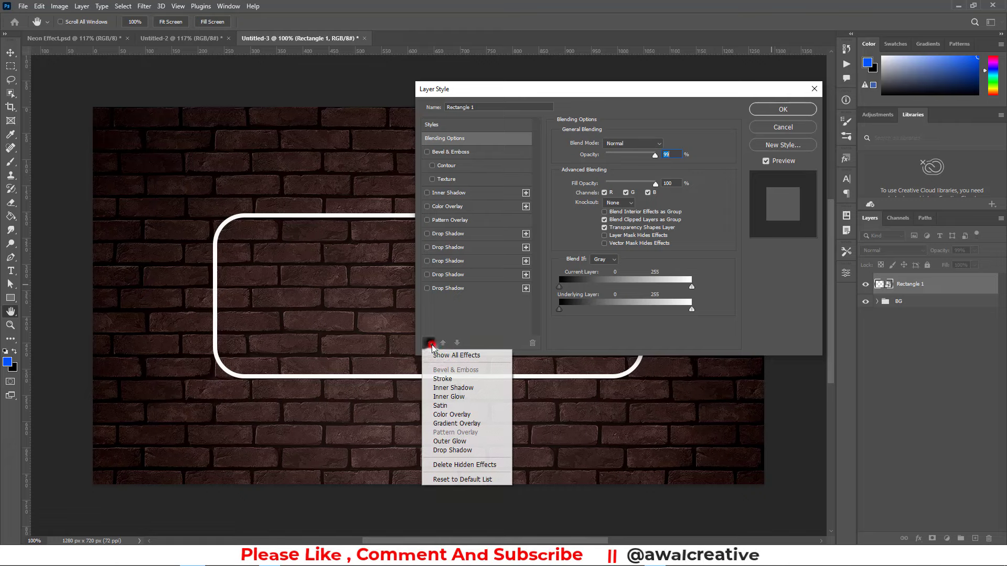
click(474, 479)
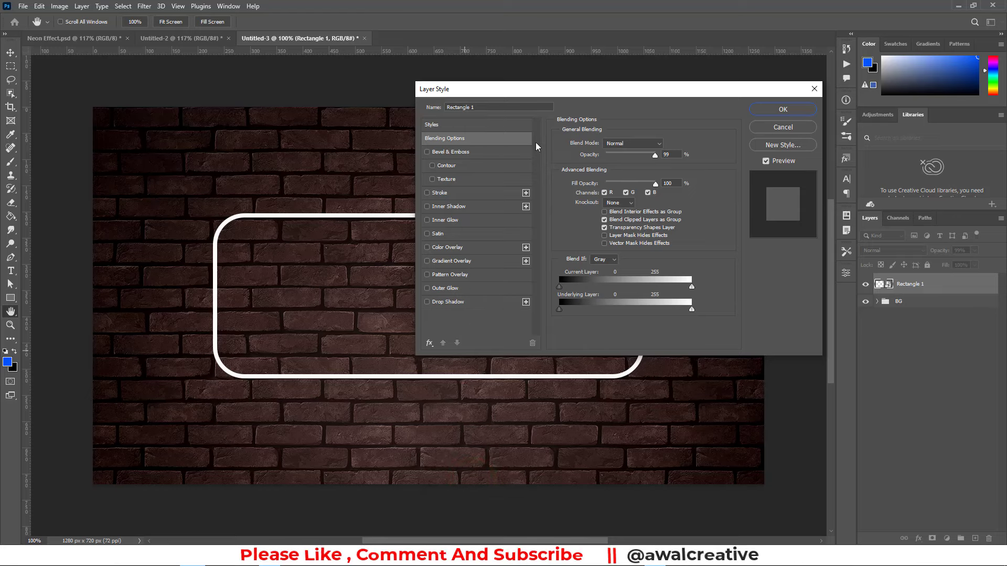
Step: Add a Linear Light drop shadow coloured ff2e51 to the rectangle
click(455, 304)
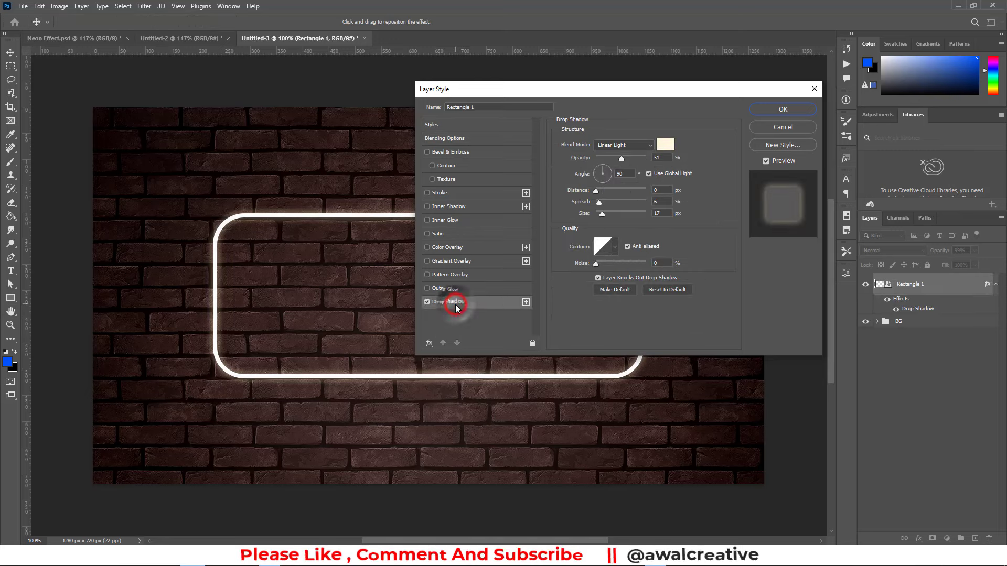
click(486, 304)
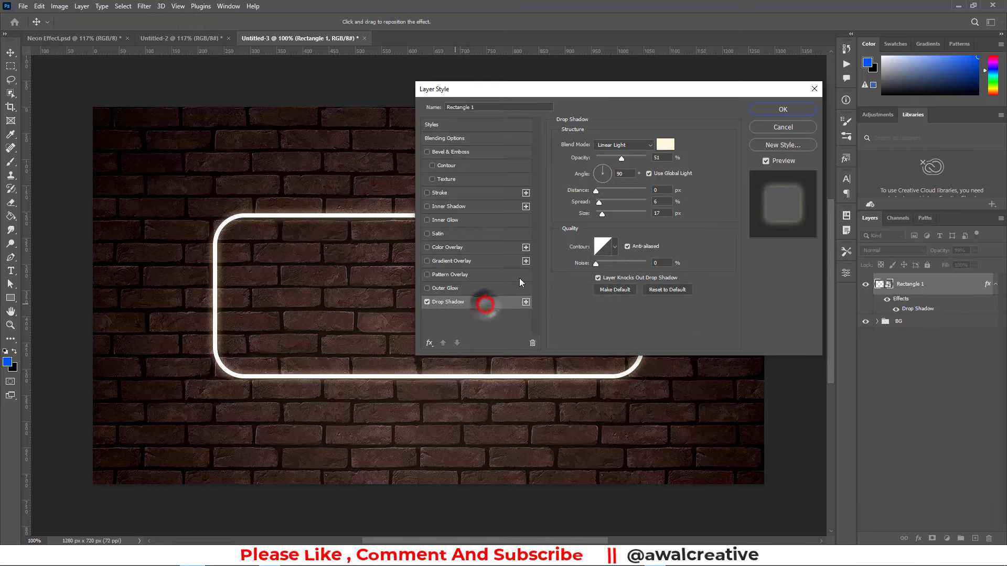
click(650, 144)
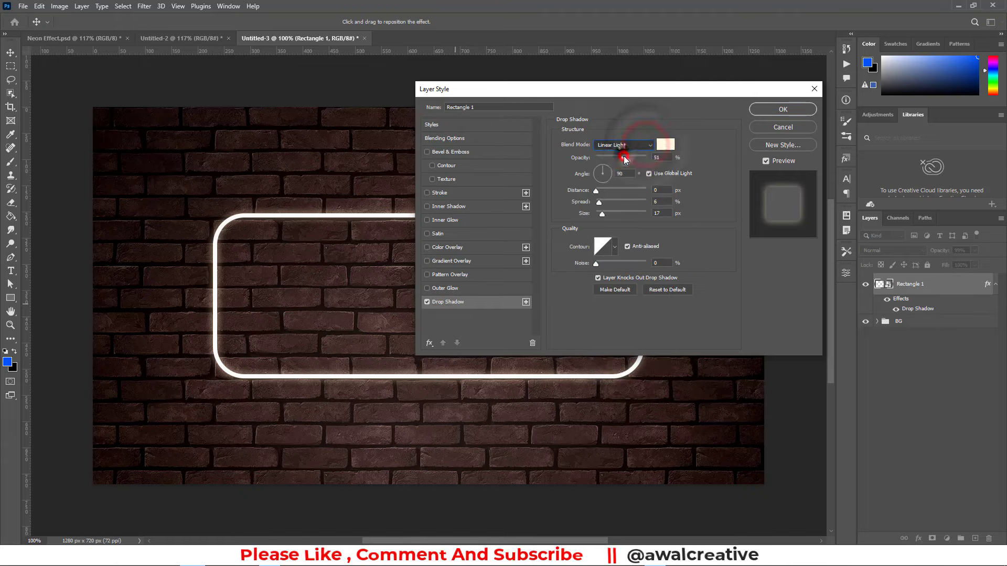
click(626, 145)
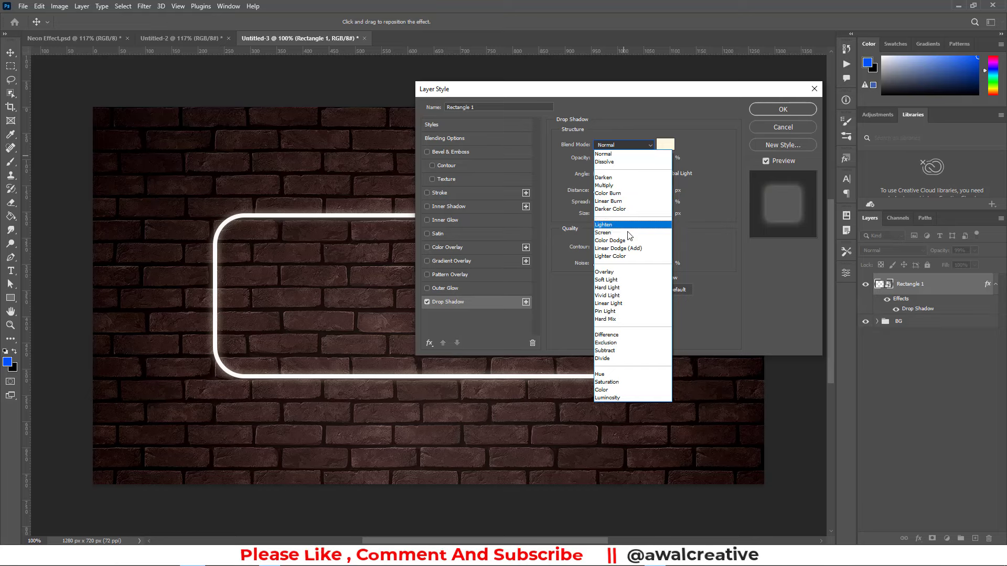
click(617, 303)
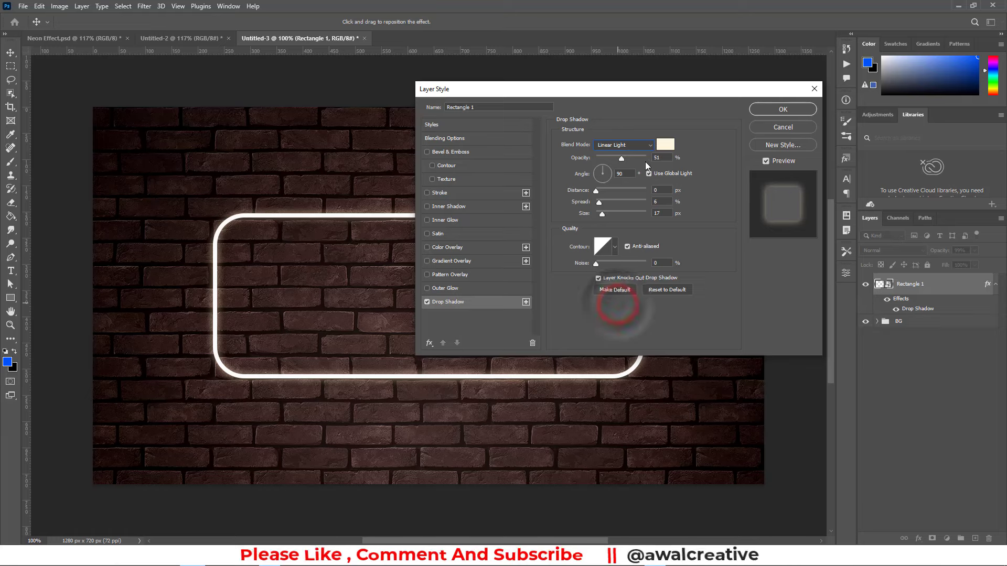
click(659, 147)
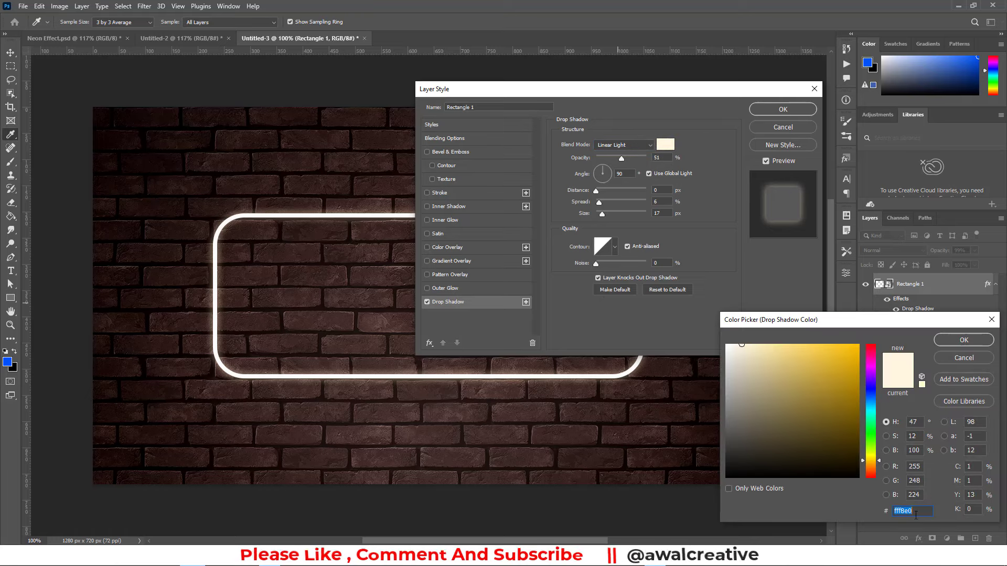
text(f)
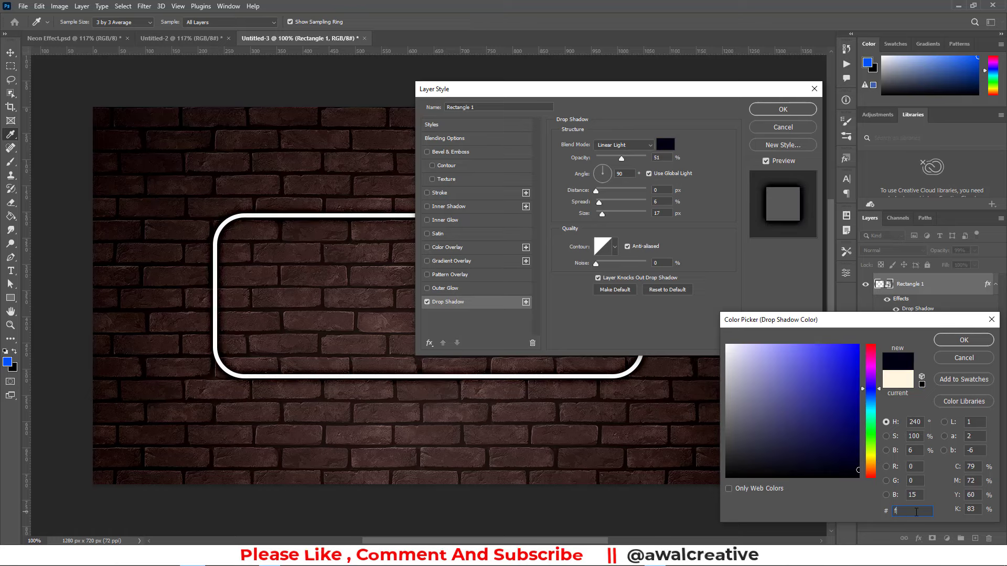
text(f2)
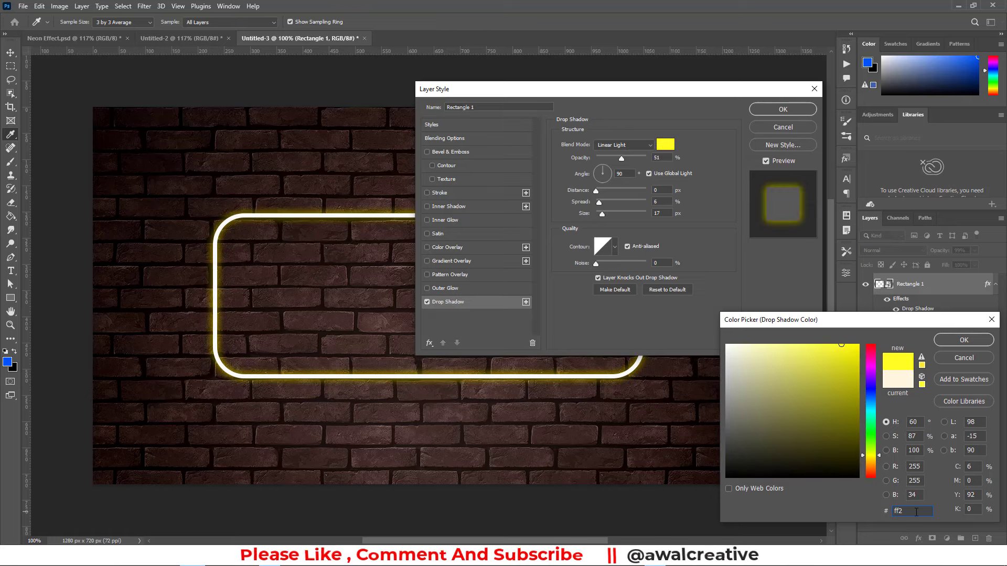
text(e)
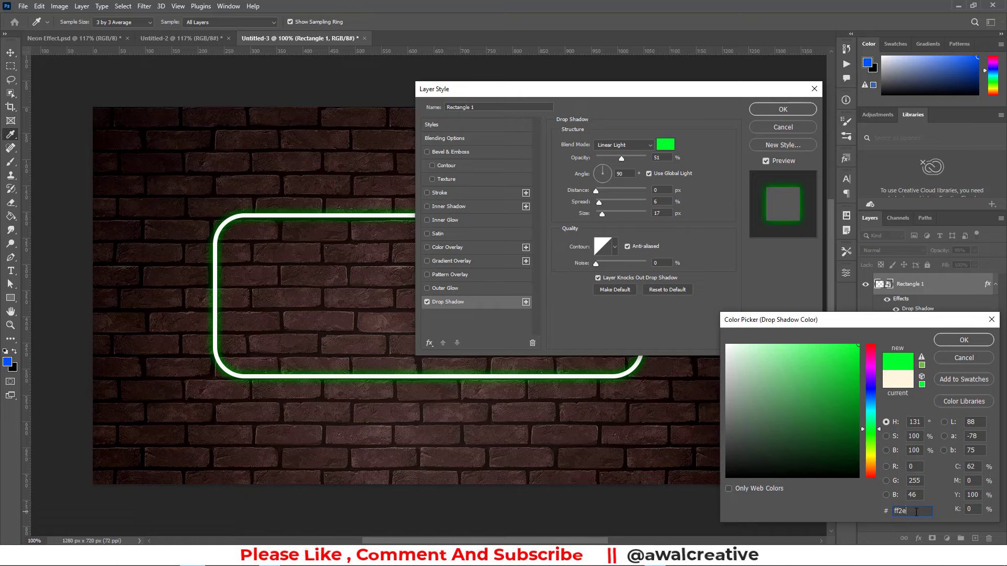
text(51)
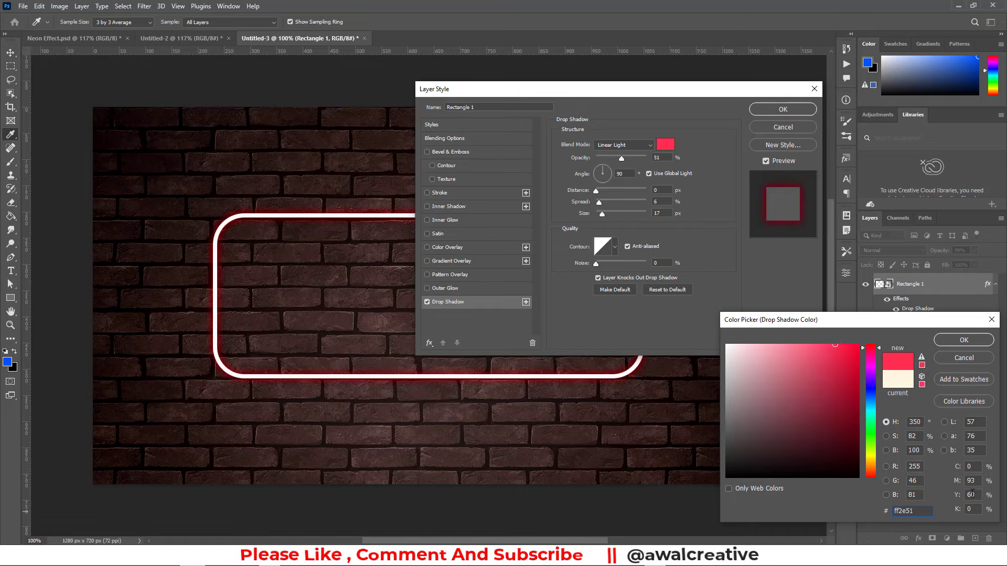
click(965, 339)
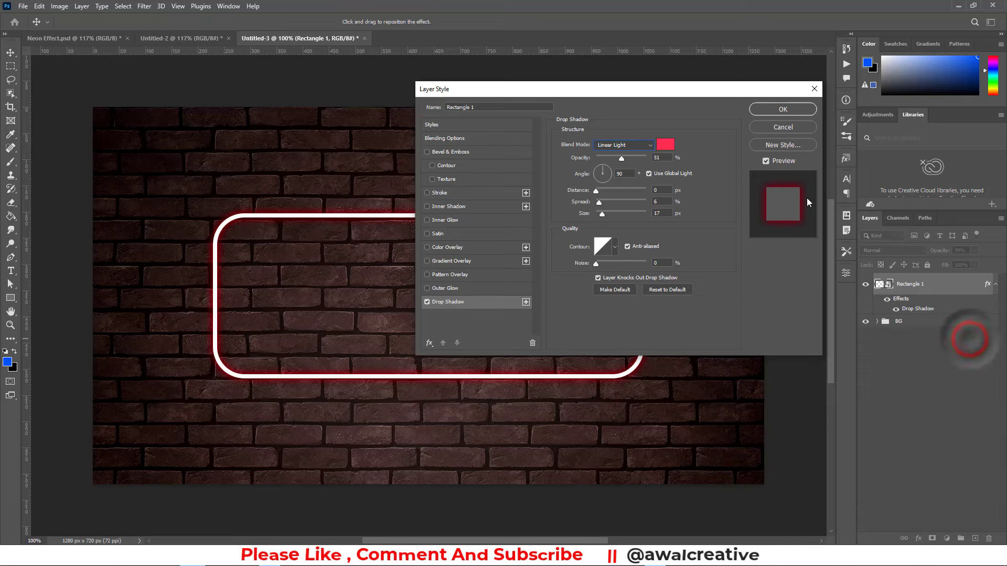
Step: Set the drop shadow opacity to 58% and check its angle, distance and size values
double_click(662, 157)
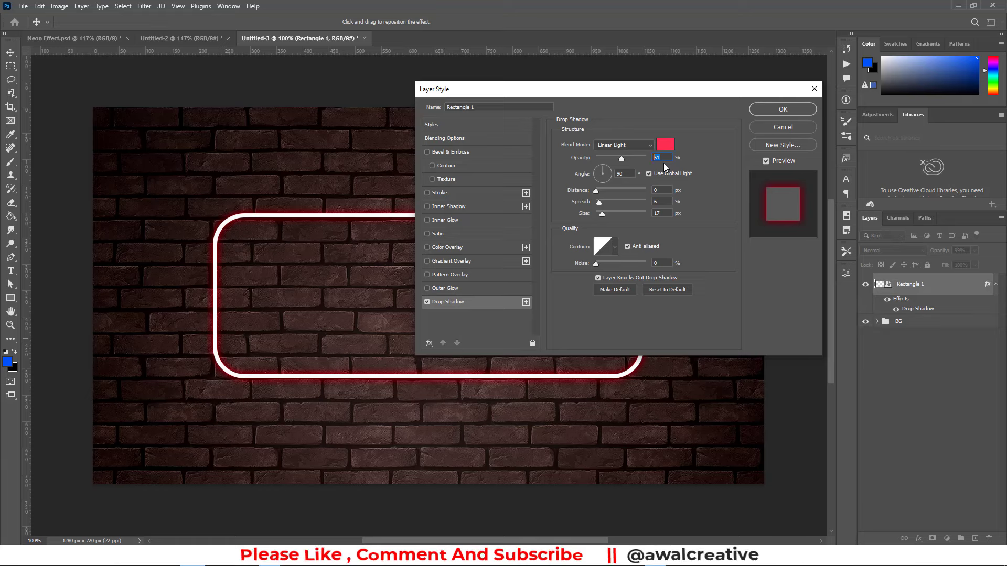
text(58)
double_click(623, 173)
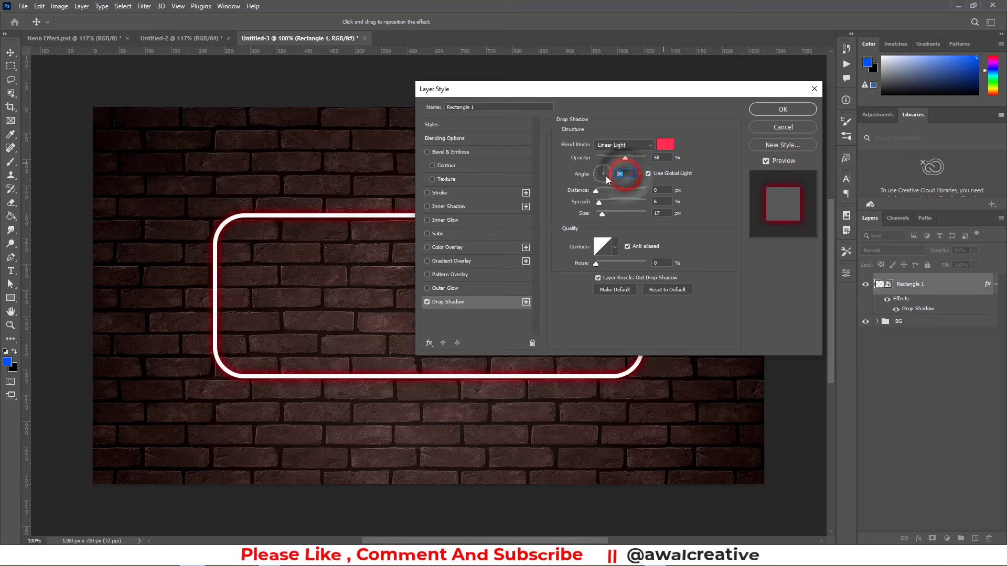
double_click(664, 192)
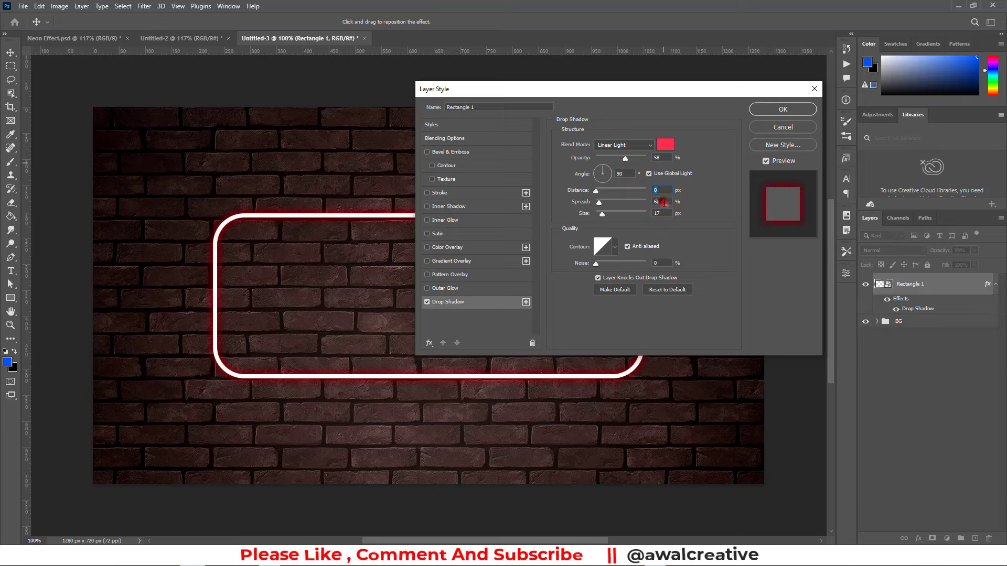
double_click(662, 212)
click(504, 320)
Step: Add a second drop shadow and colour it pale pink ffb5c1
click(525, 302)
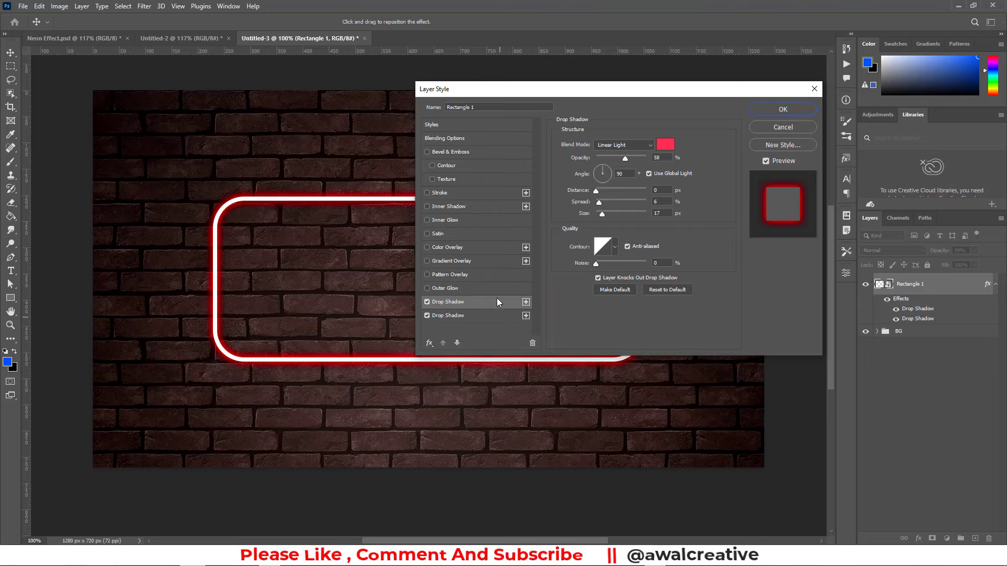
click(455, 316)
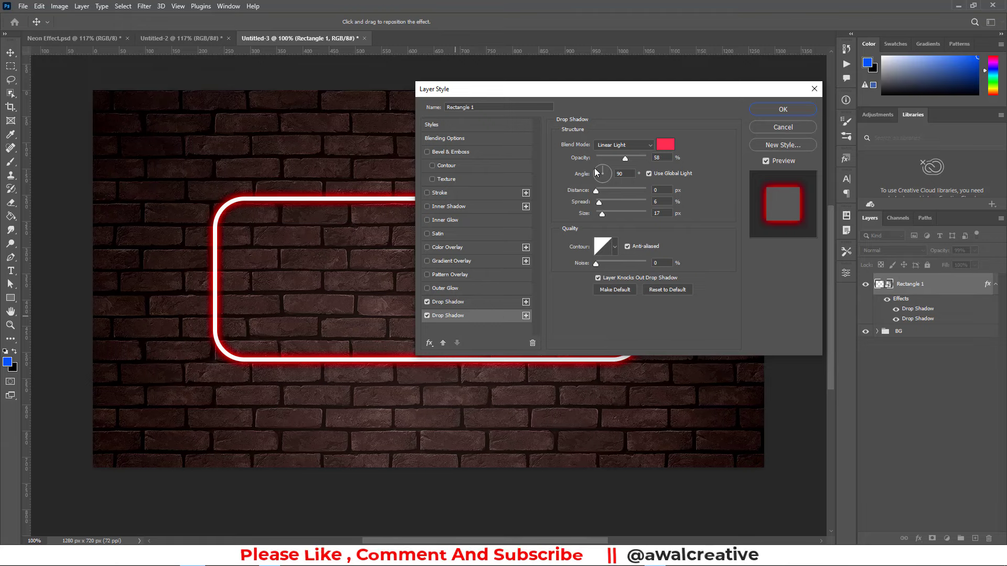
click(663, 147)
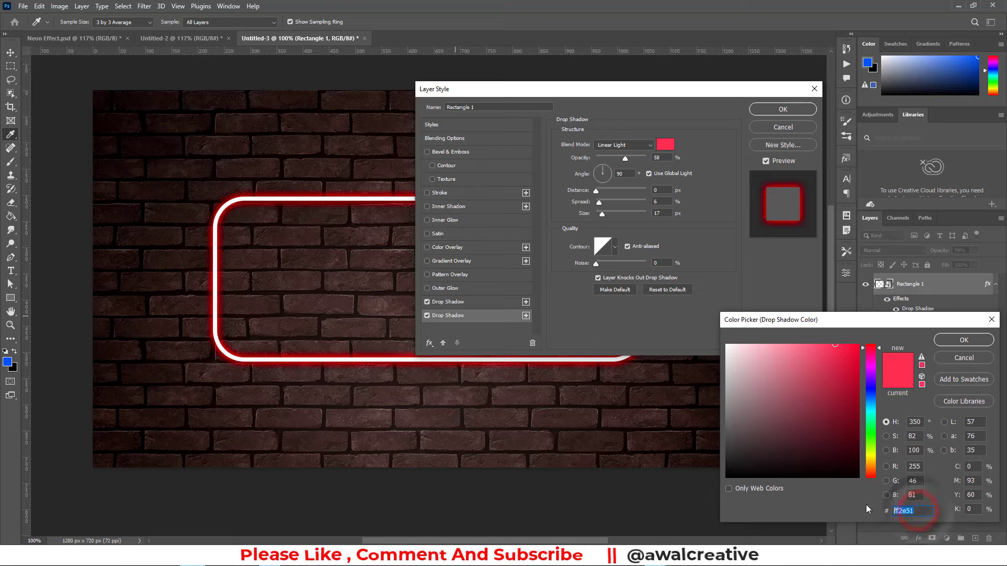
text(ff)
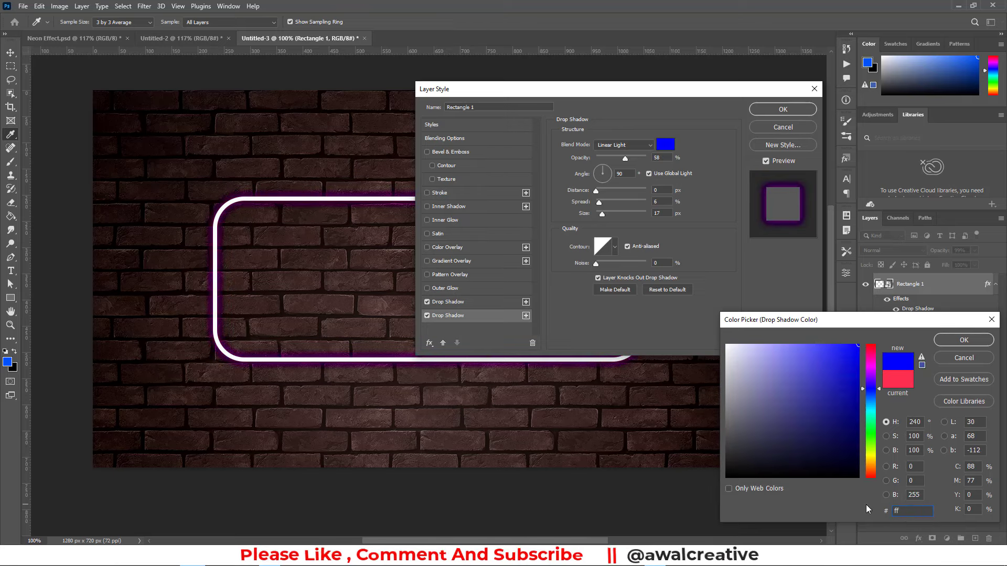
text(b)
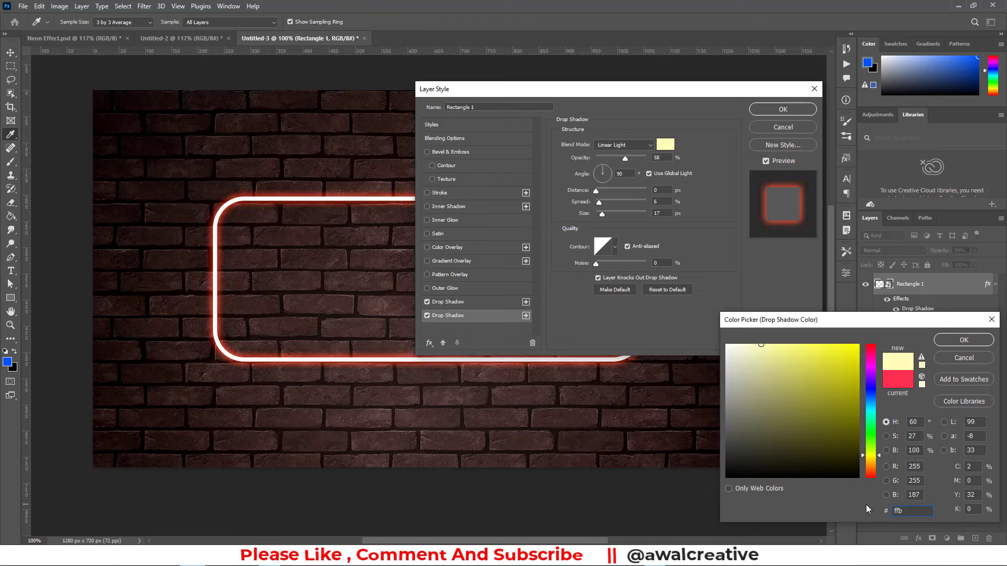
text(5)
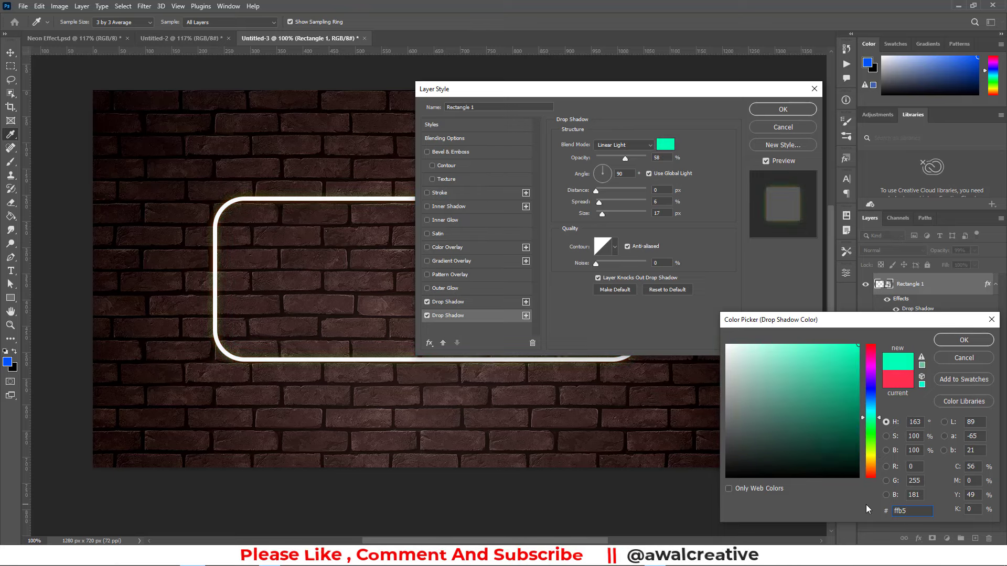
text(c1)
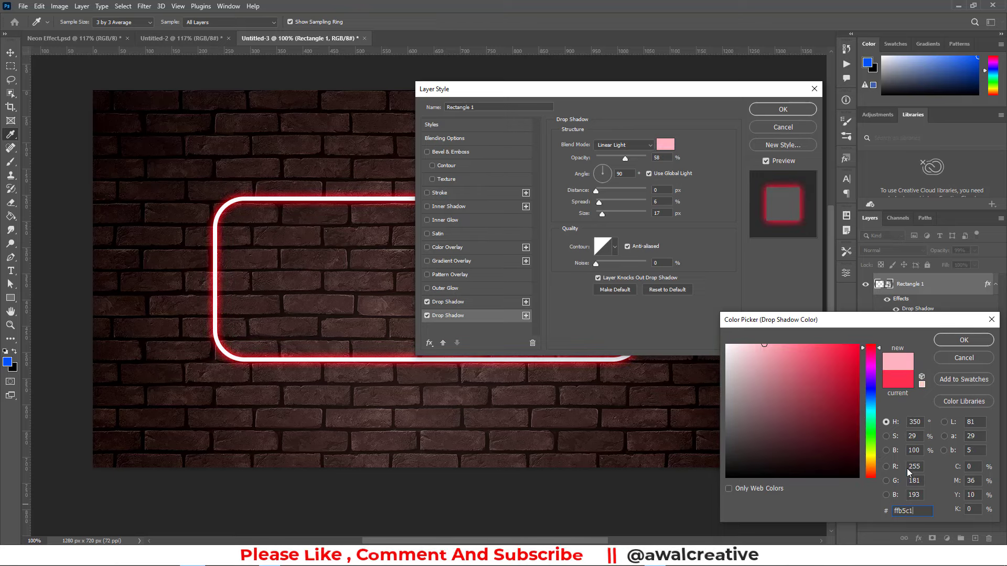
click(953, 338)
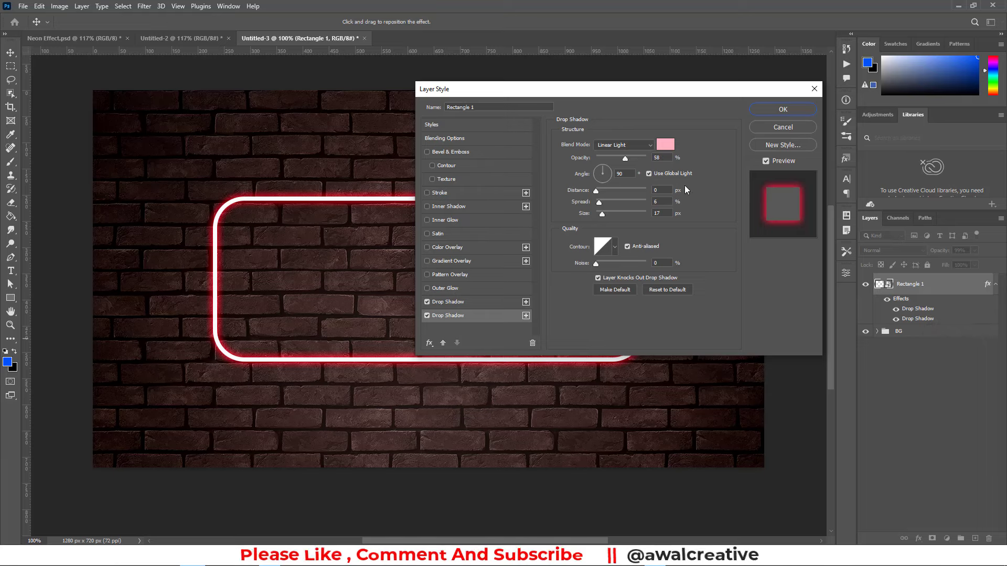
Step: Set the second shadow to 48% opacity, spread 9 and size 28
double_click(660, 157)
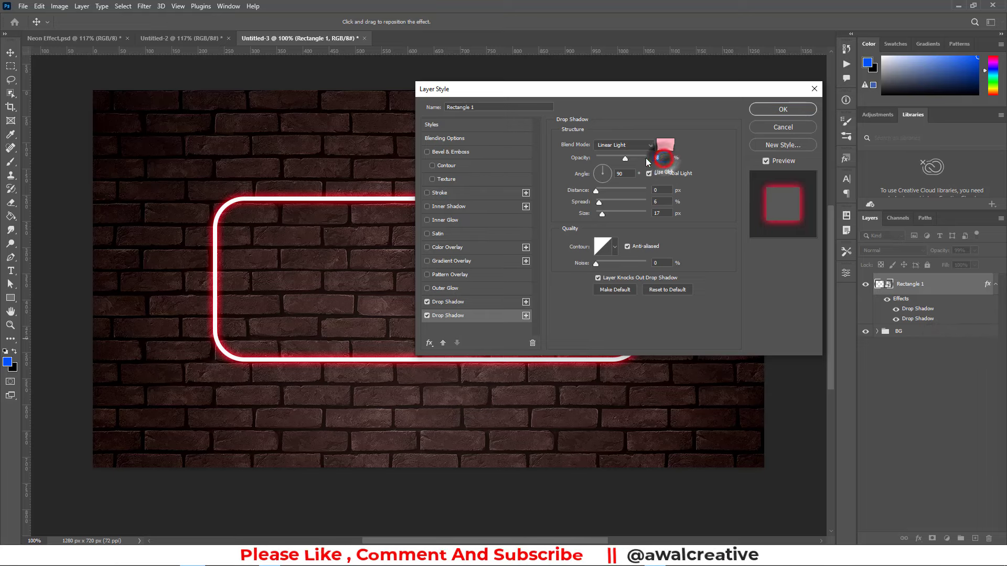
text(48)
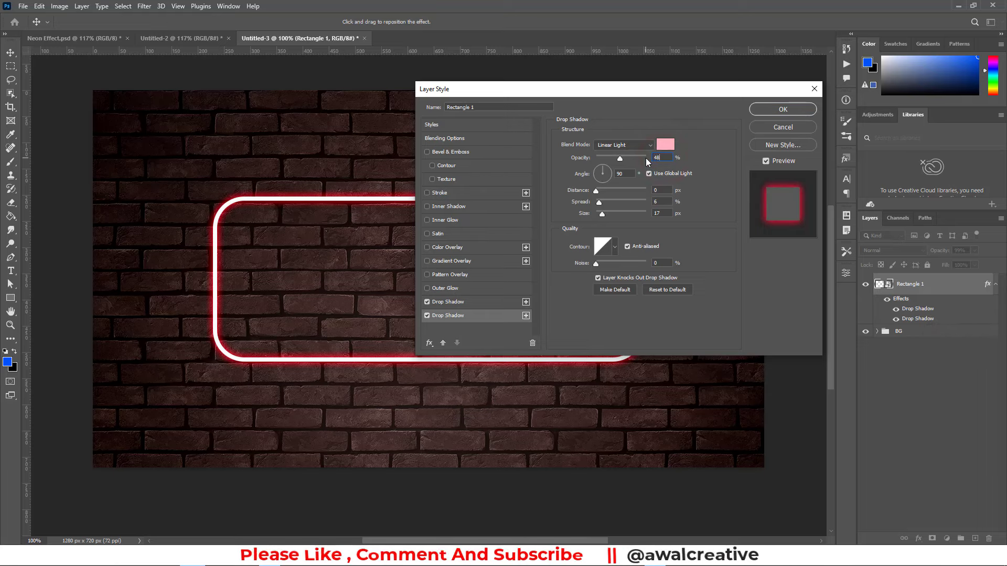
click(660, 203)
text(9)
click(662, 212)
text(2)
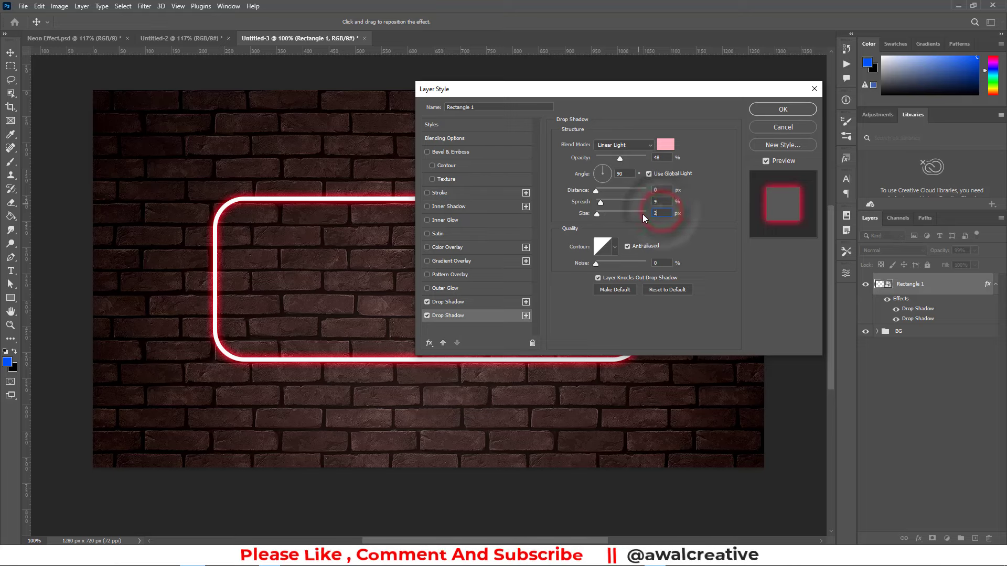
text(8)
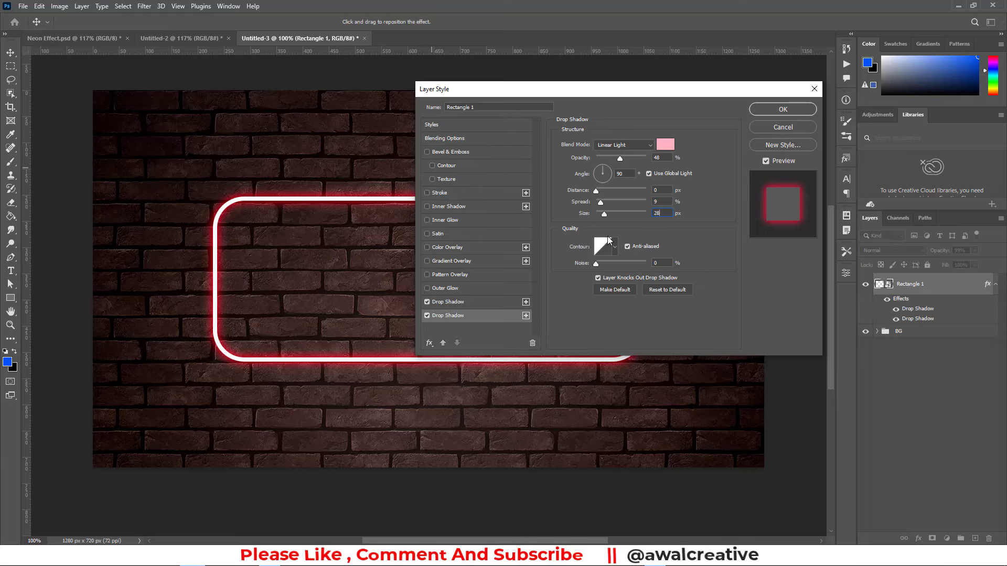
click(710, 308)
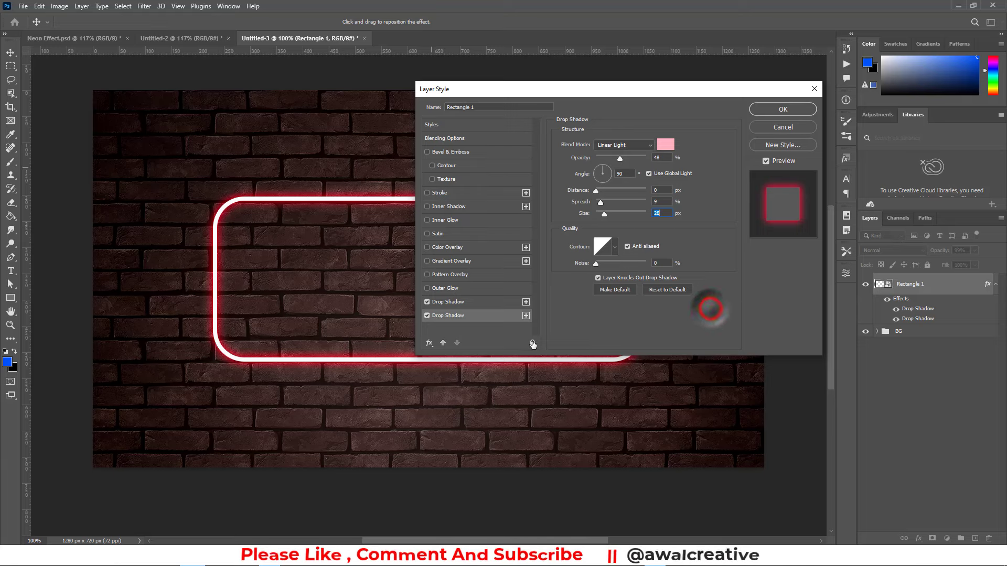
Step: Add a third drop shadow and select it for editing
click(476, 313)
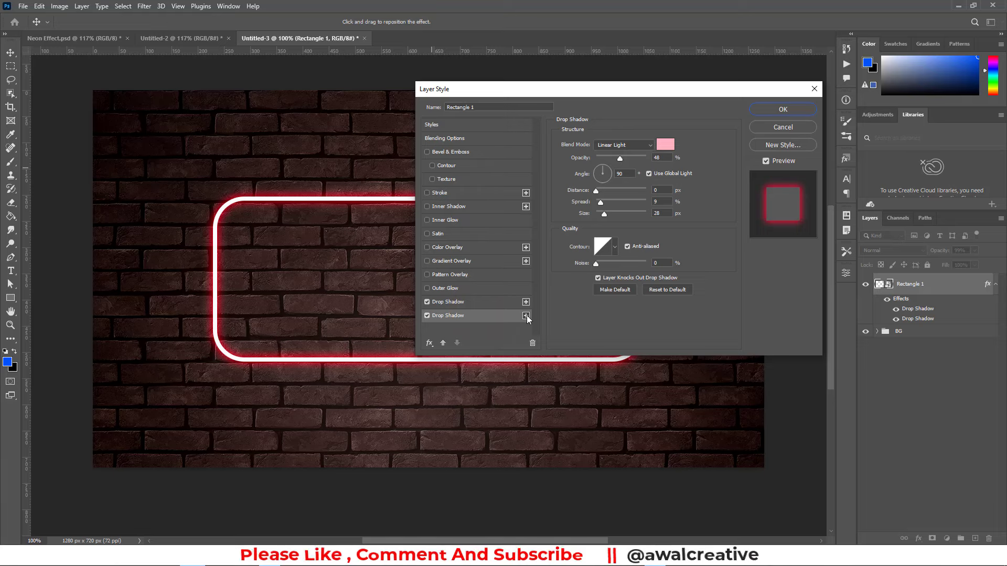
click(525, 315)
click(474, 329)
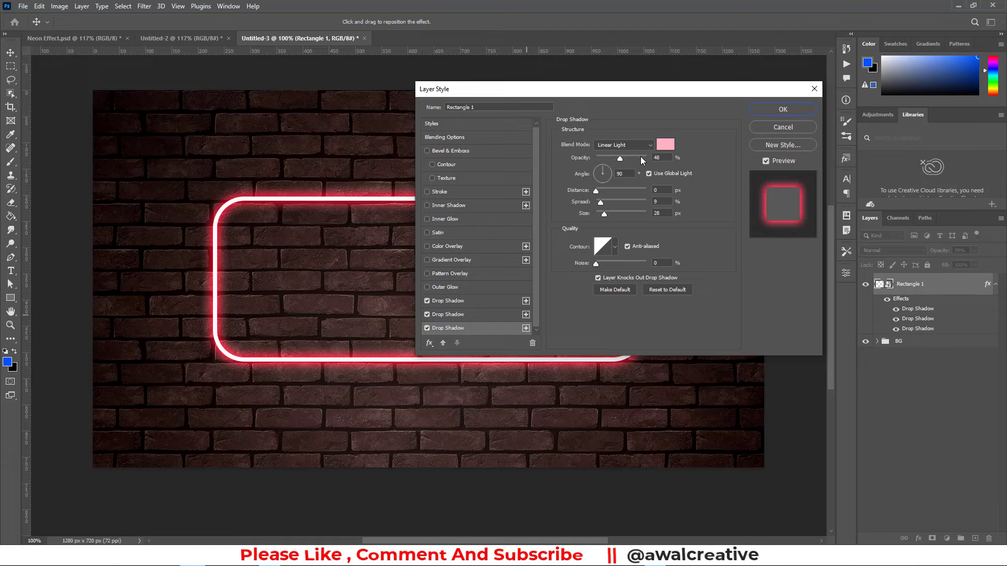
Step: Colour the third drop shadow red-pink ff4766
click(664, 144)
double_click(913, 511)
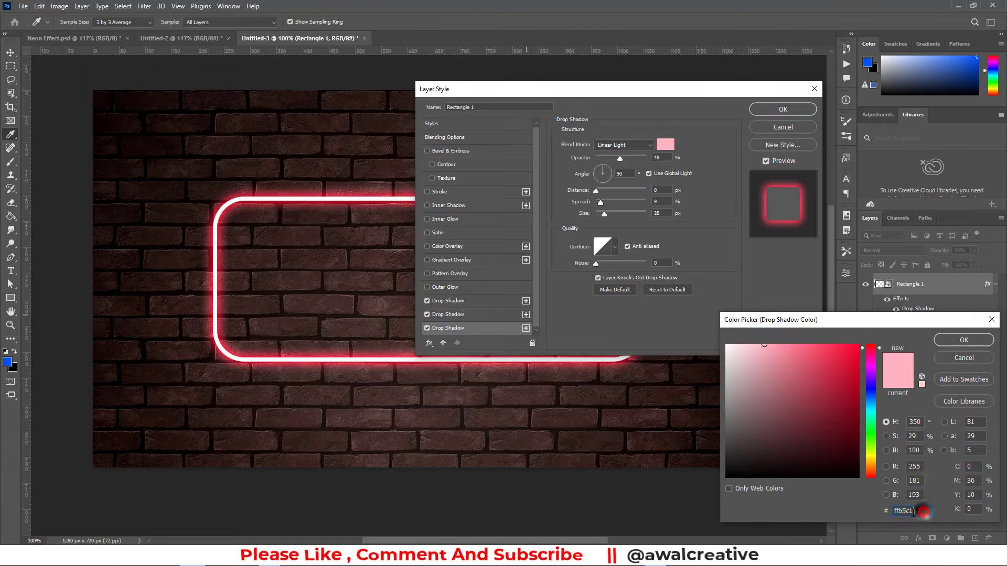
drag(864, 324, 277, 157)
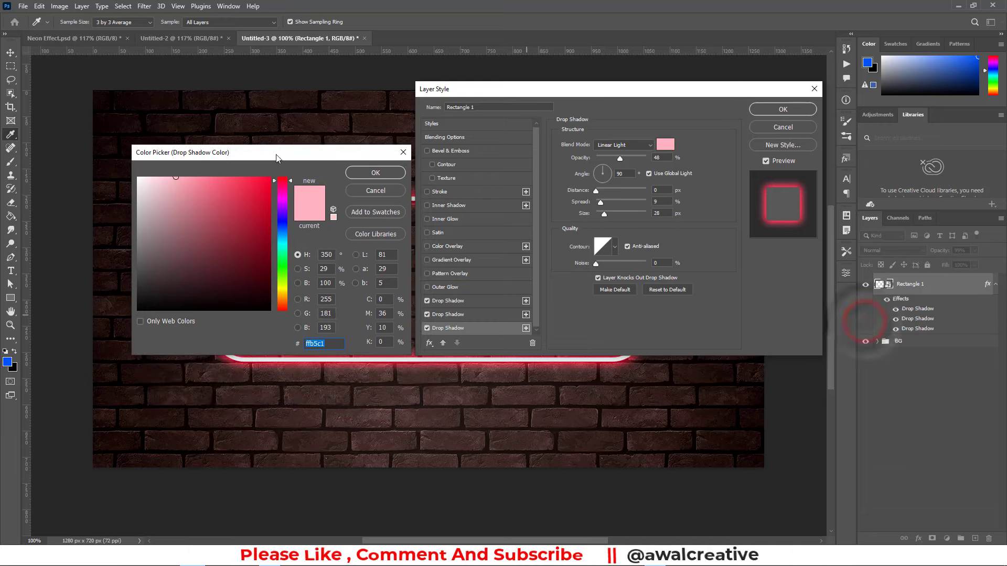
double_click(317, 343)
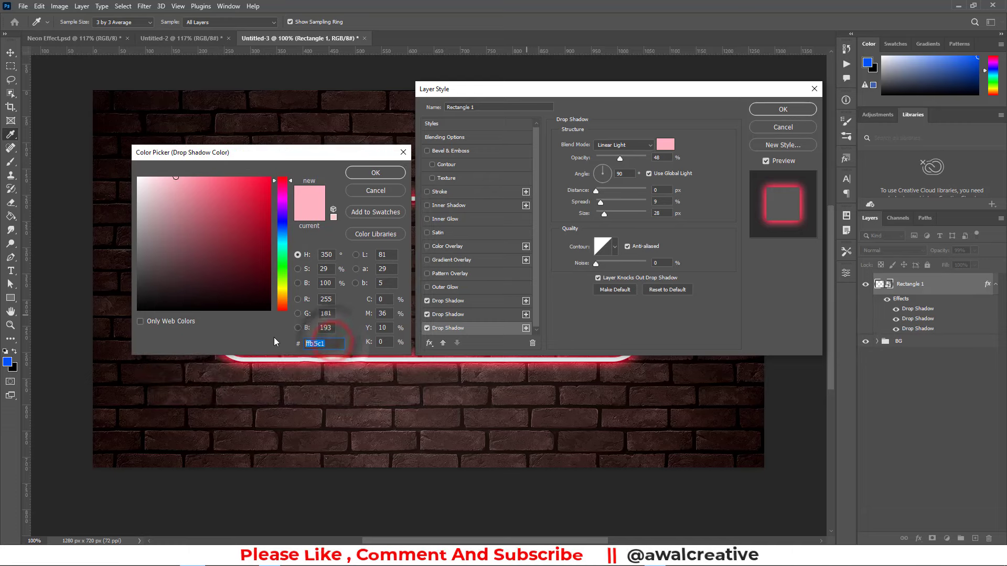
text(ff)
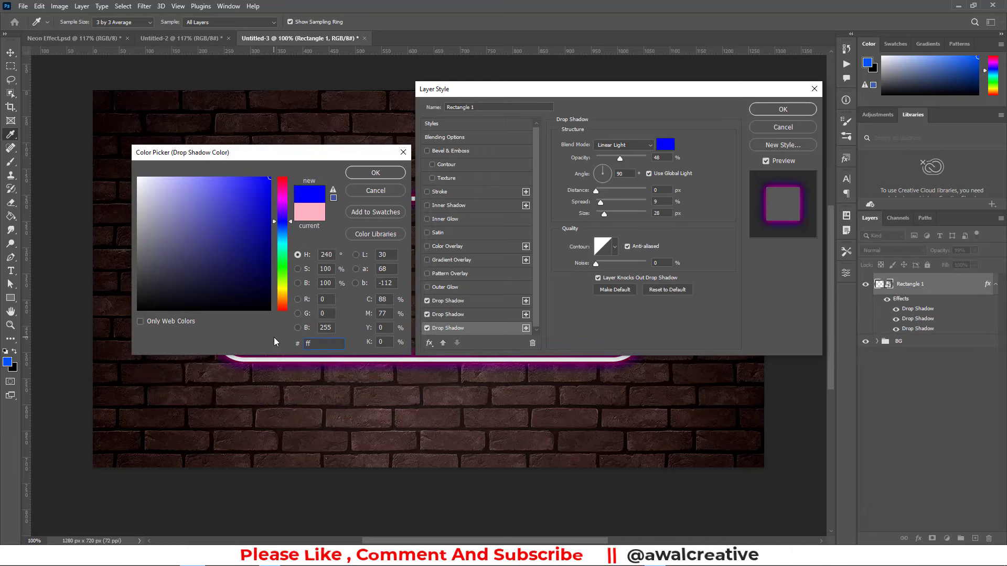
text(47)
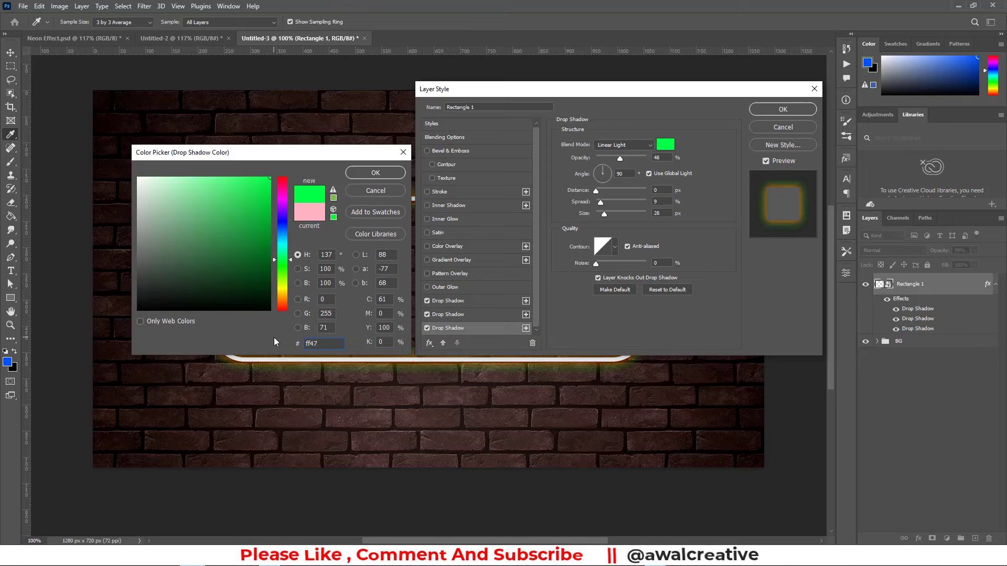
text(66)
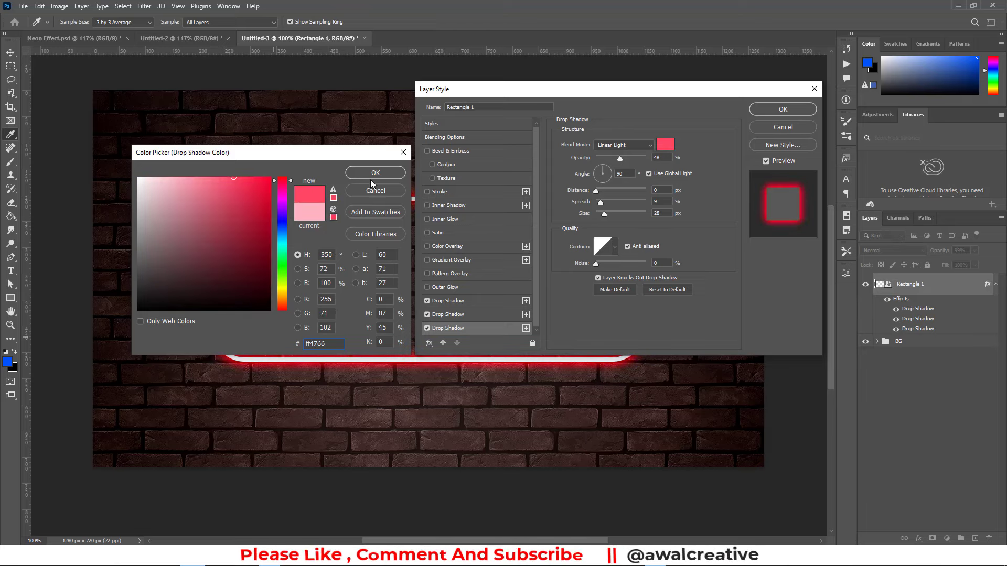
click(374, 174)
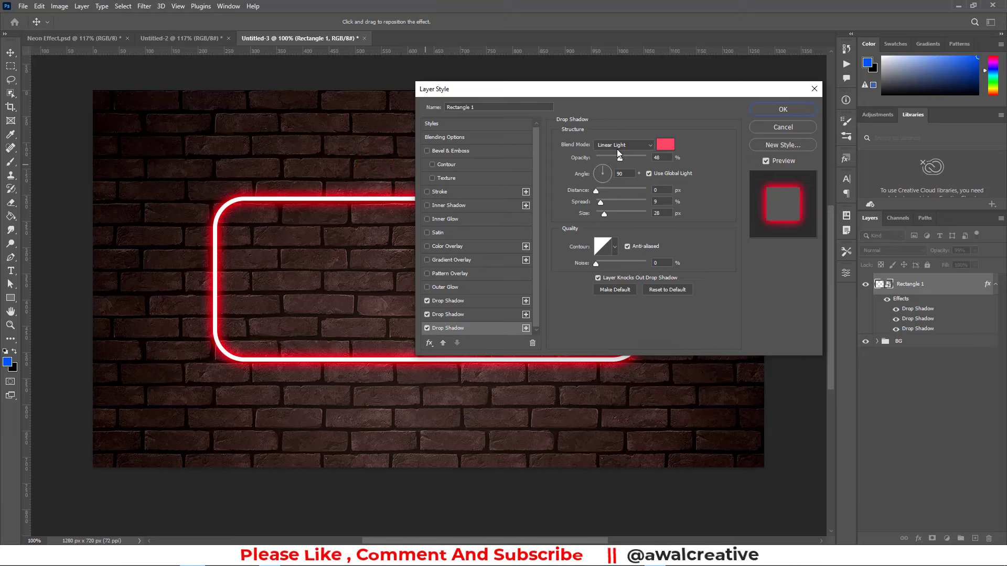
Step: Set the third shadow to 20% opacity, spread 35, size 131, then add a fourth
double_click(664, 157)
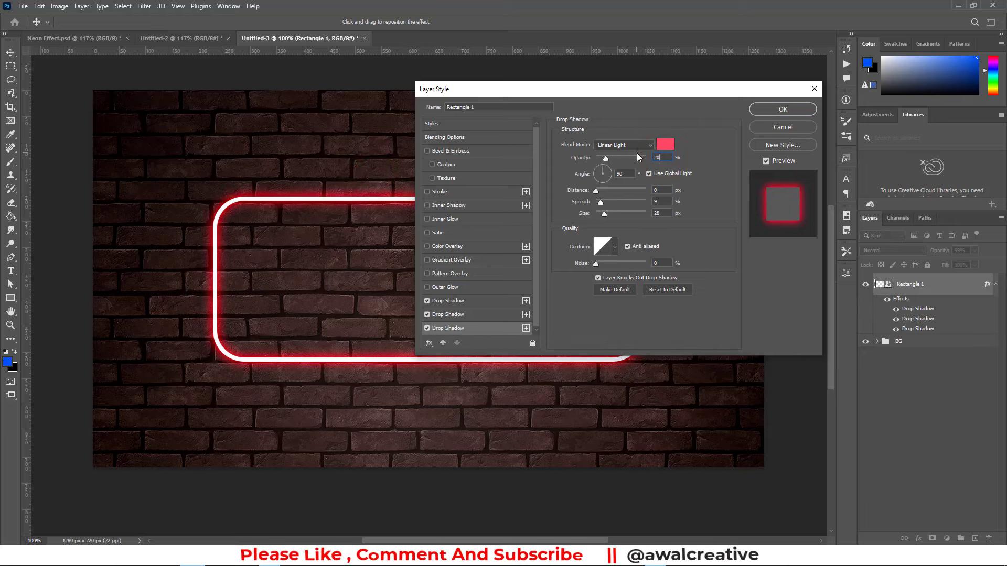
text(20)
double_click(658, 190)
double_click(649, 200)
text(35)
double_click(661, 212)
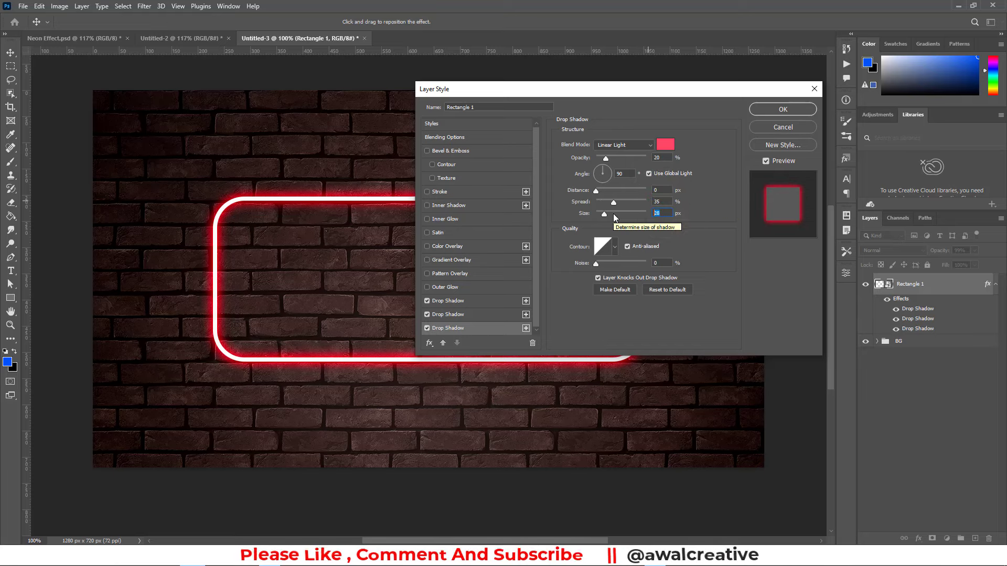
text(131)
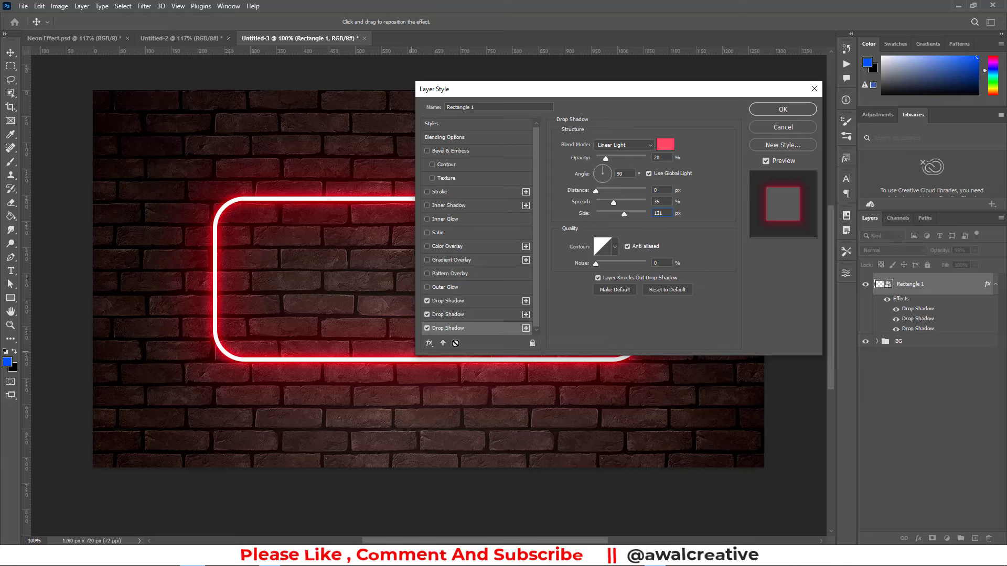
click(525, 329)
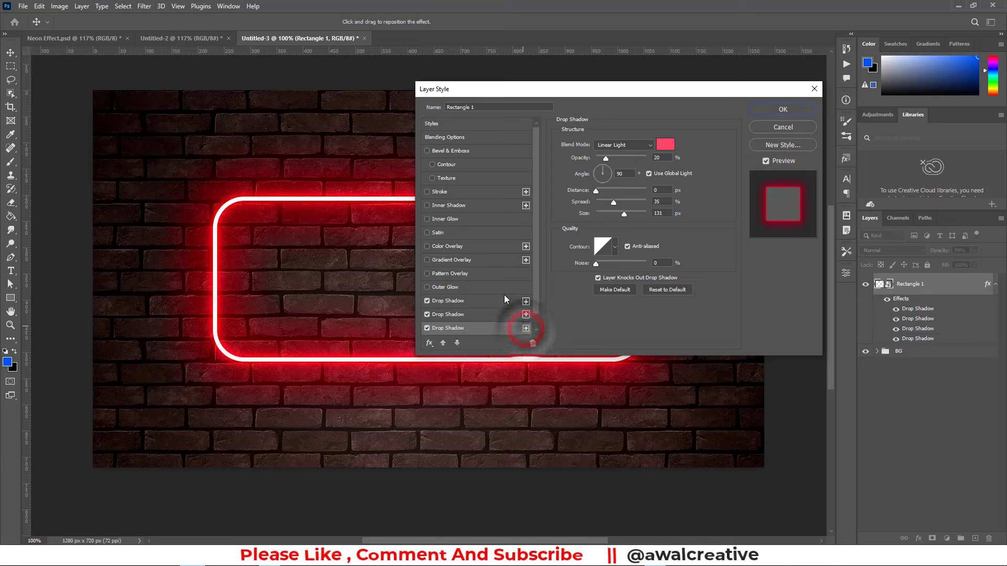
Step: Make the fourth drop shadow pink ff738a in Vivid Light blend mode
click(464, 329)
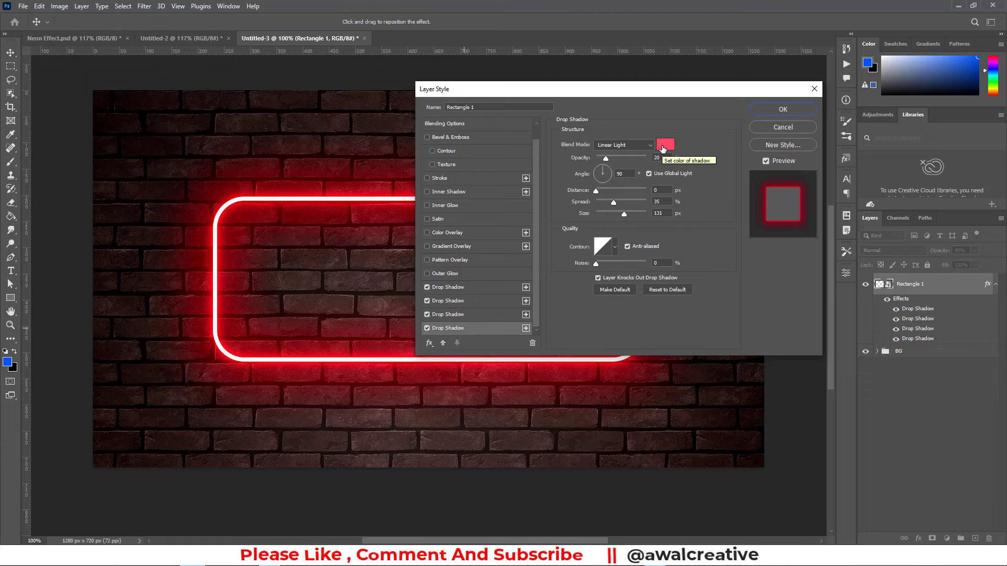
click(663, 146)
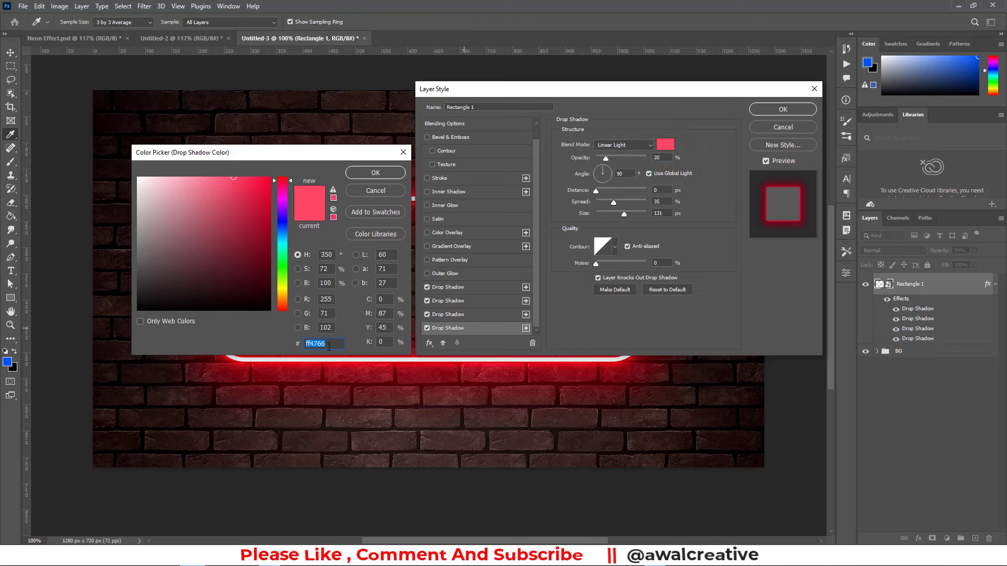
text(ff)
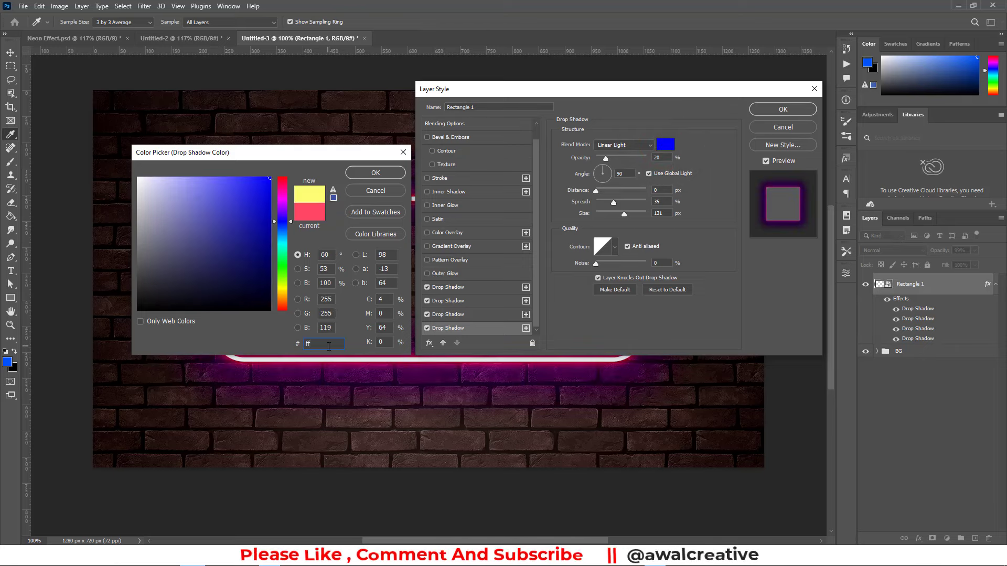
text(73)
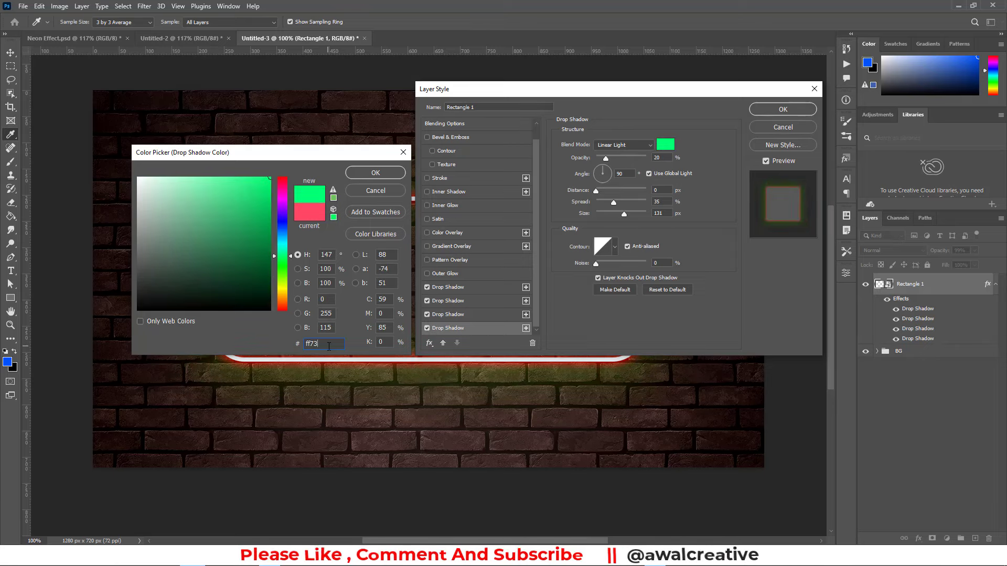
text(8a)
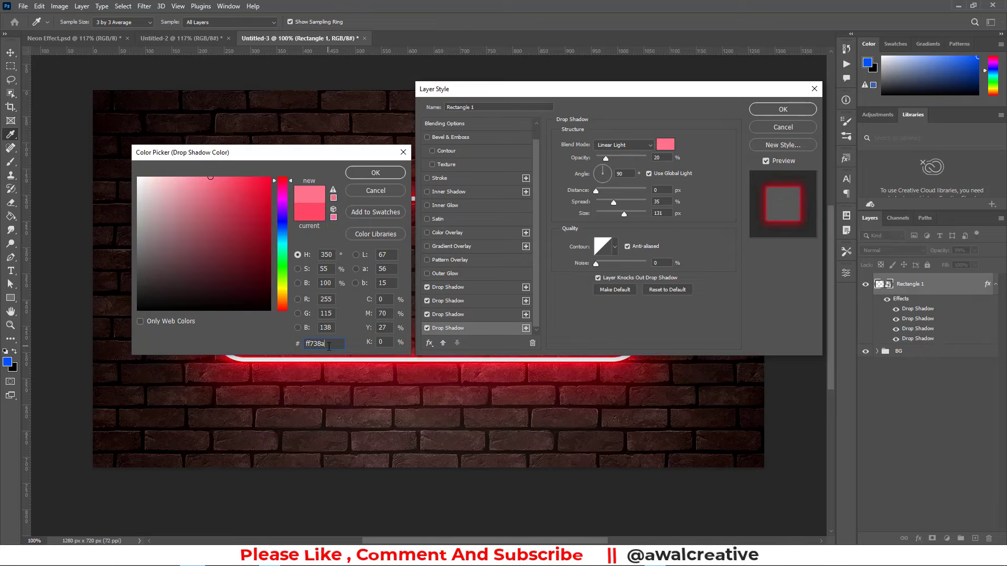
click(361, 174)
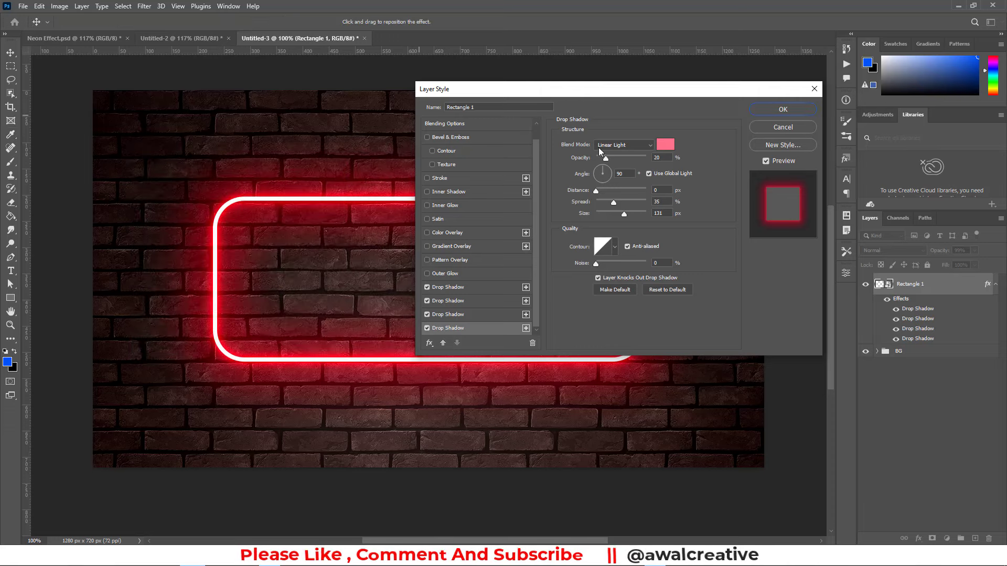
click(650, 146)
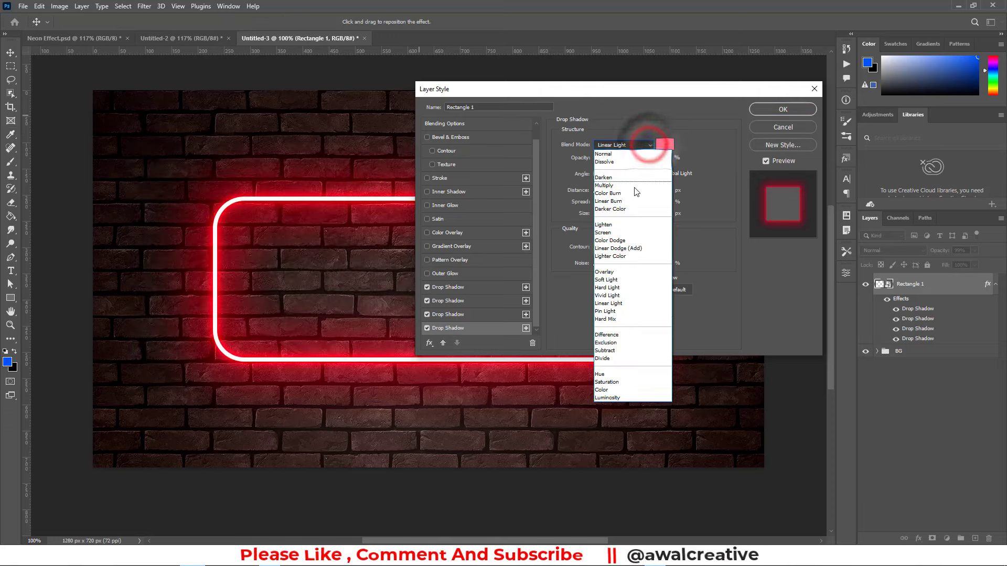
click(621, 296)
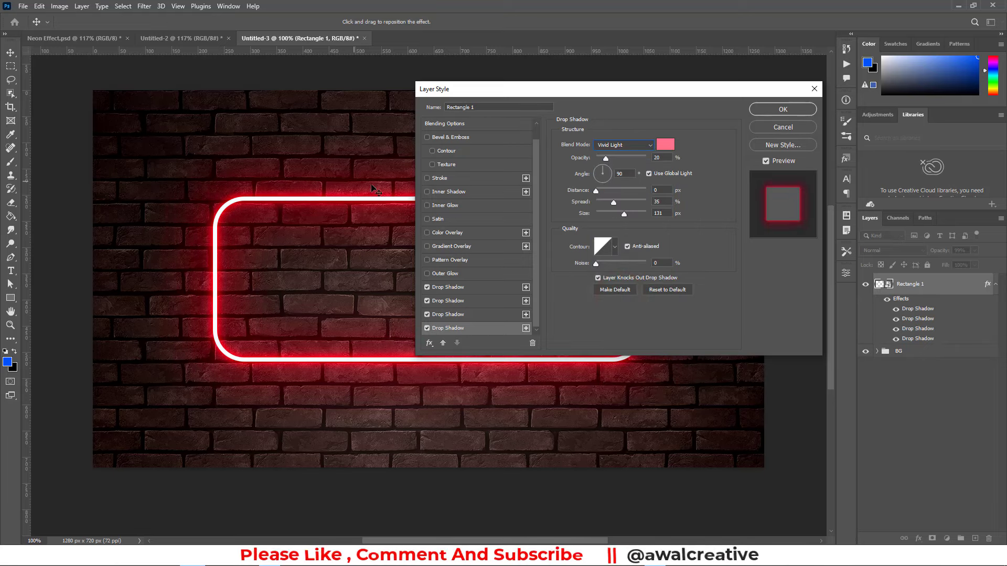
Step: Set the fourth shadow to 90% opacity, spread 50, size 240, then add a fifth
double_click(667, 157)
text(50)
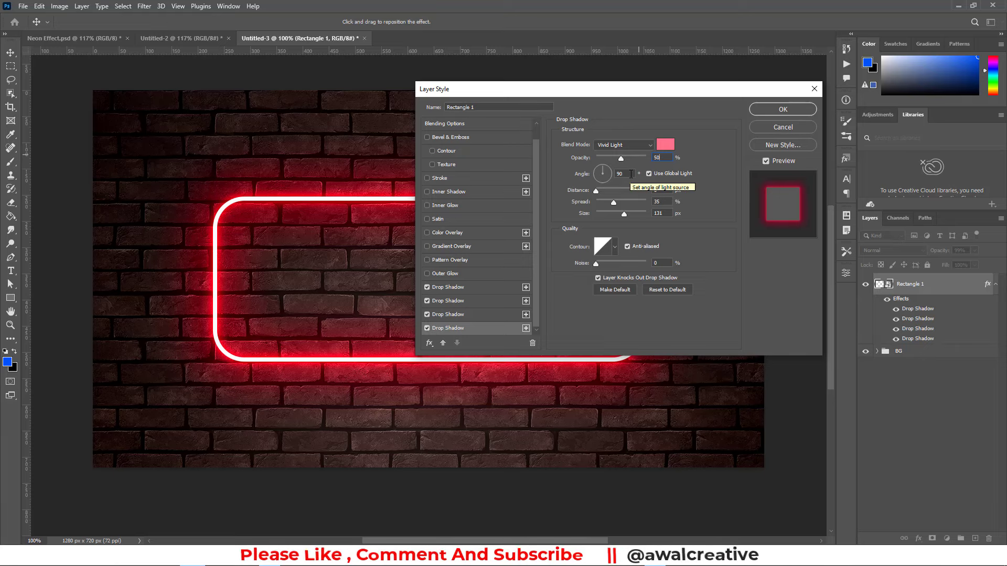
double_click(660, 201)
text(50)
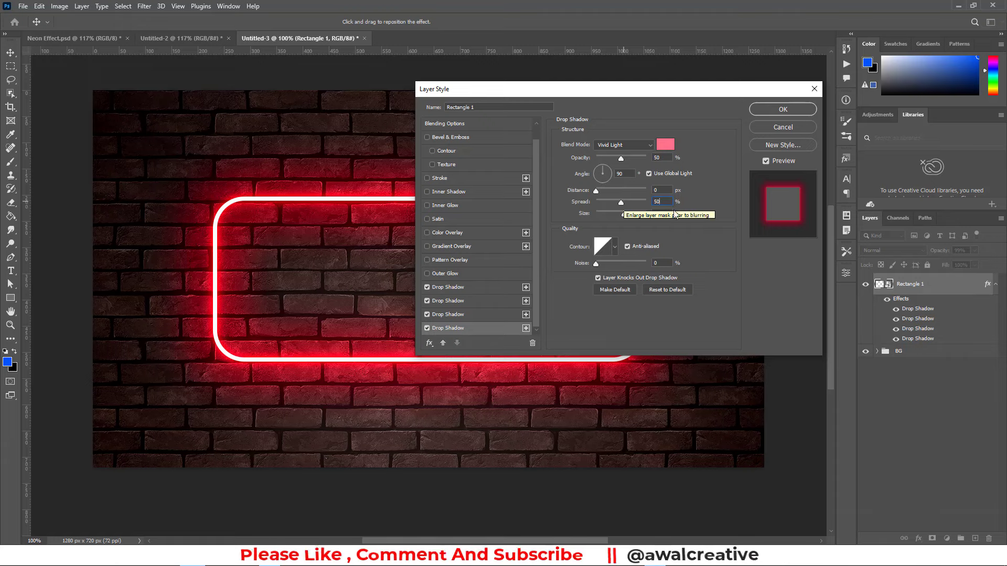
key(Tab)
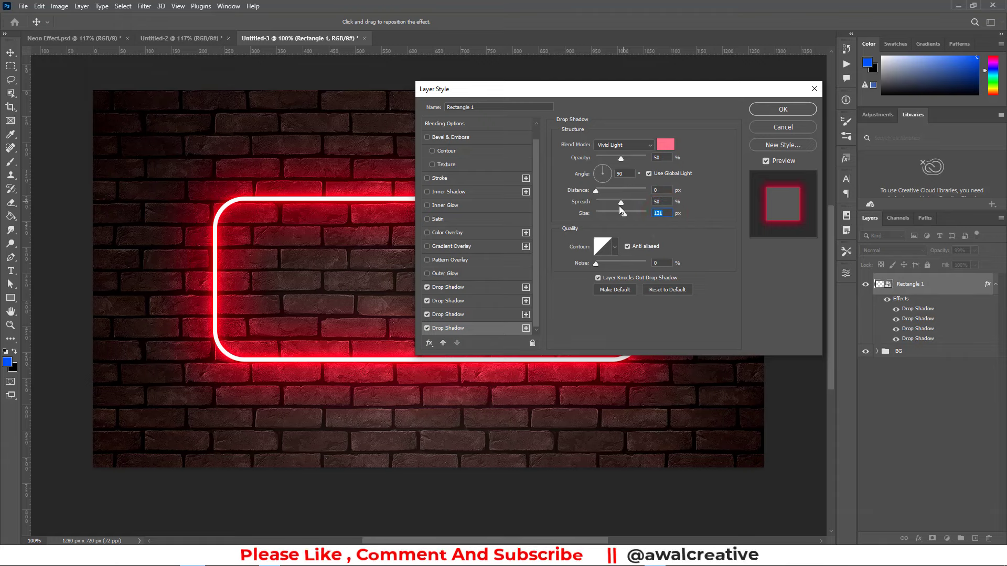
text(240)
click(525, 329)
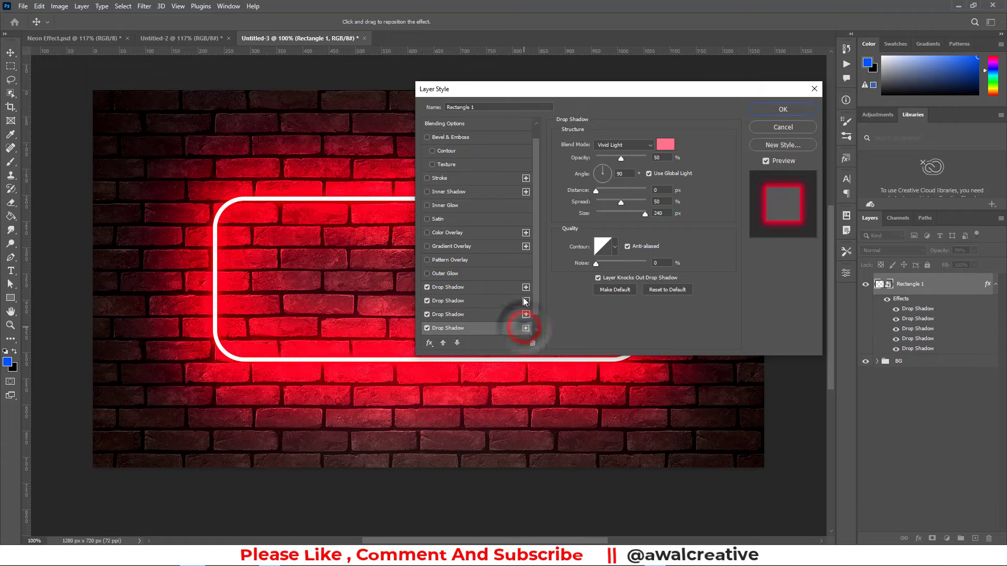
Step: Colour the fifth drop shadow dark grey 1a1a1a
click(477, 328)
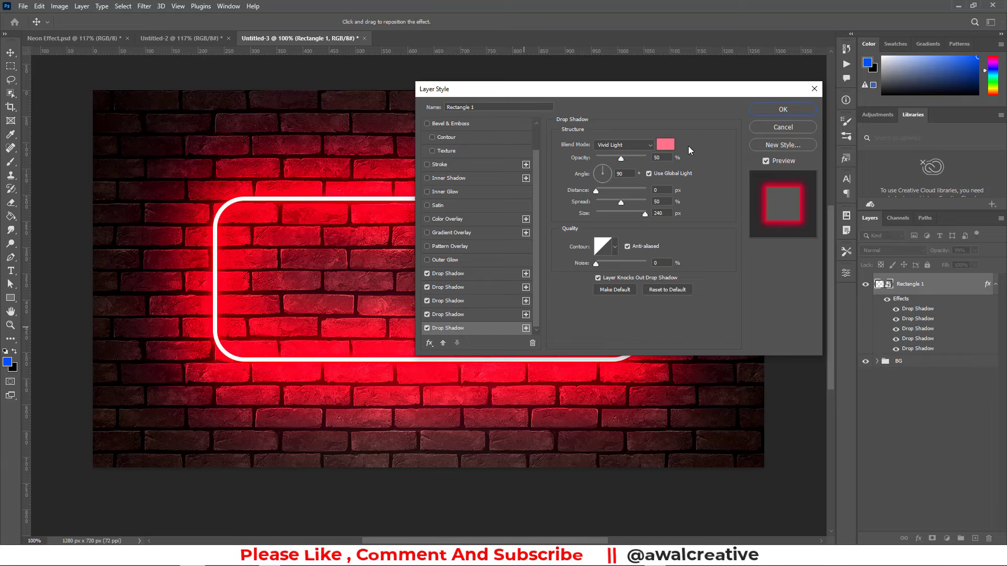
click(665, 146)
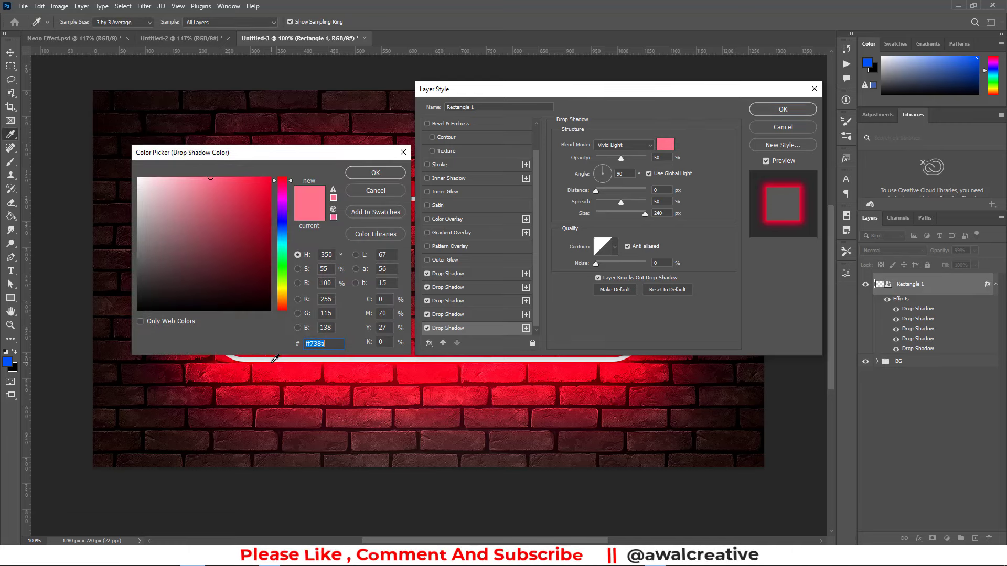
text(1a1)
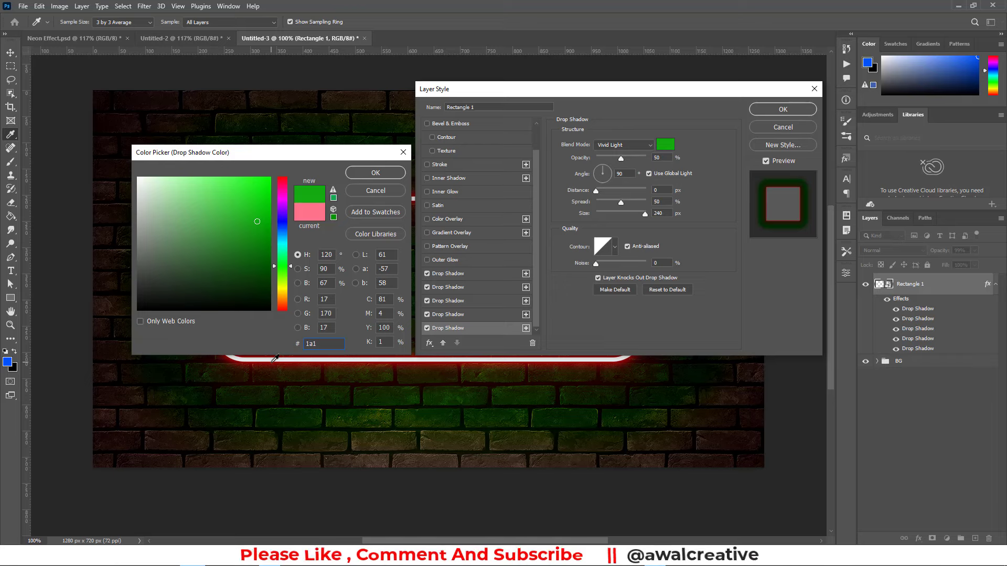
key(BackSpace)
key(BackSpace)
key(BackSpace)
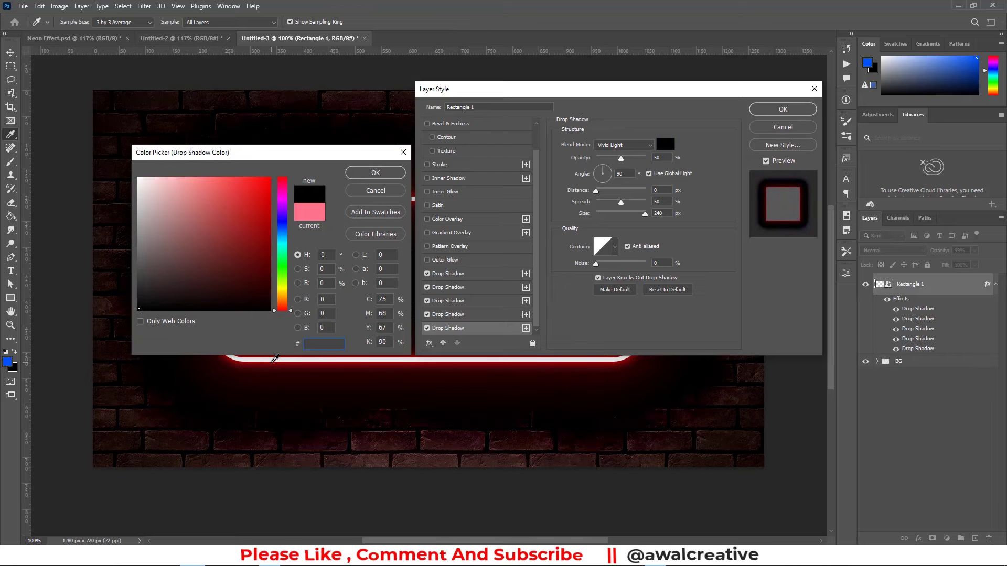
text(1a1)
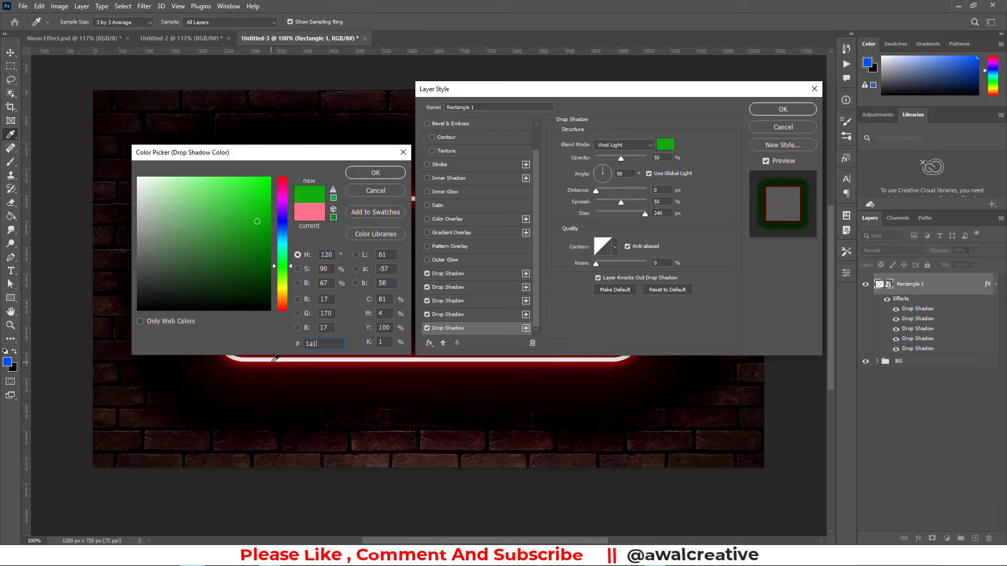
text(a1a)
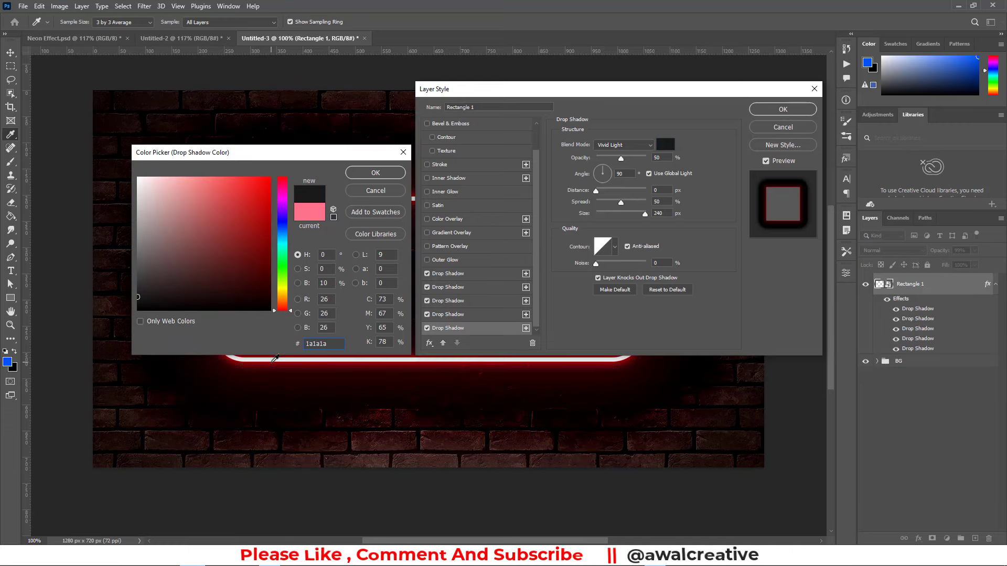
click(383, 174)
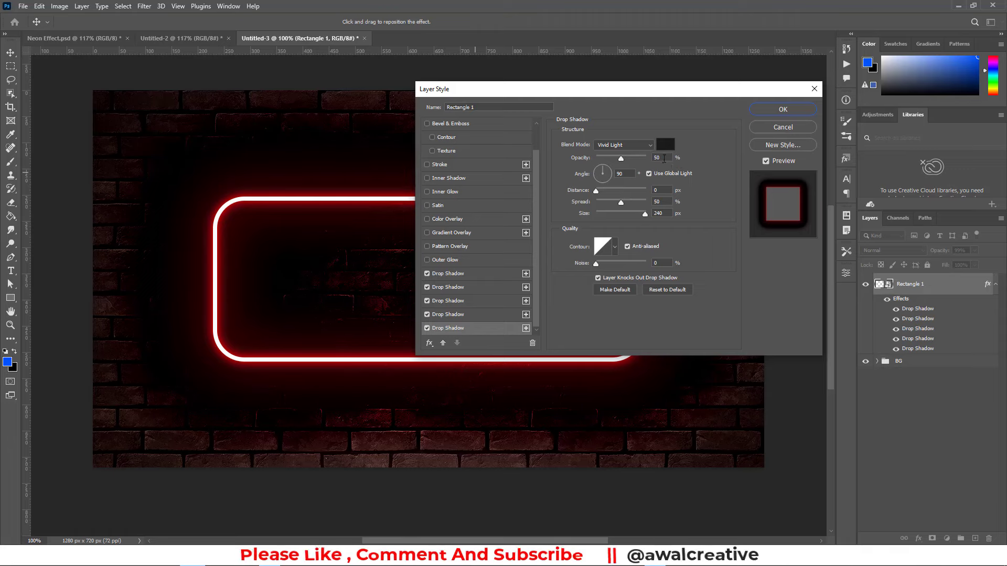
Step: Set the fifth shadow to 45% opacity, distance 20, spread 0, size 15 px
double_click(664, 159)
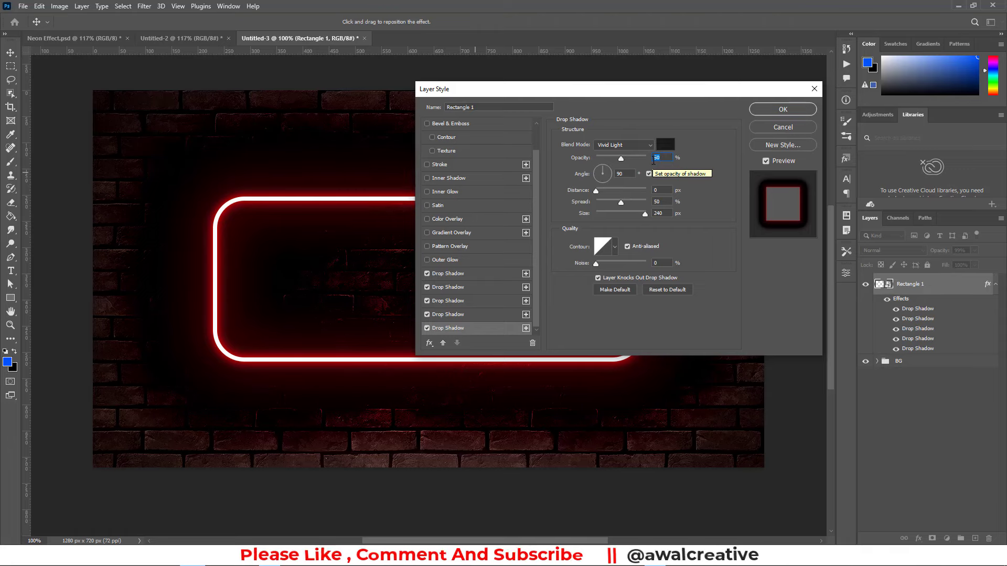
text(45)
double_click(661, 190)
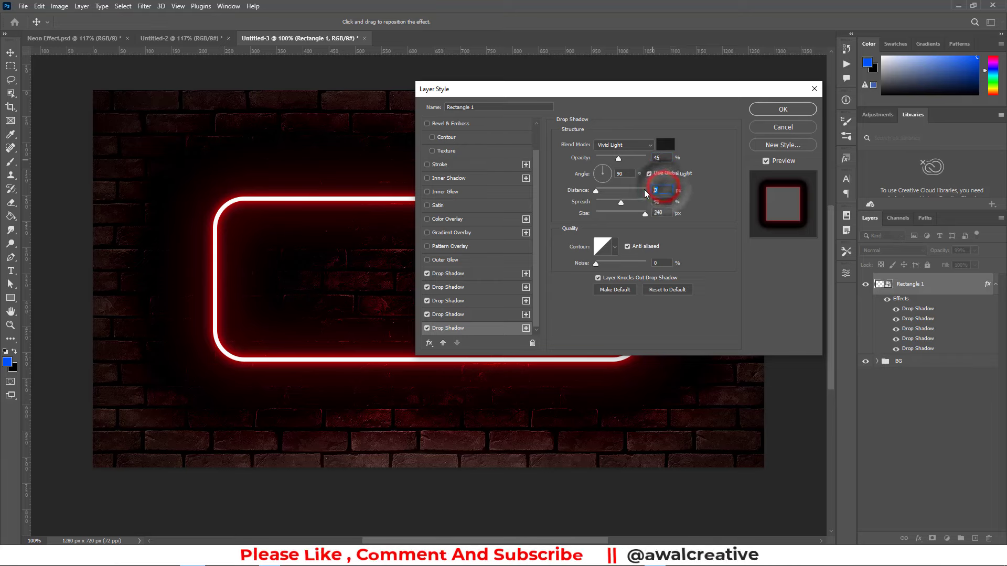
text(20)
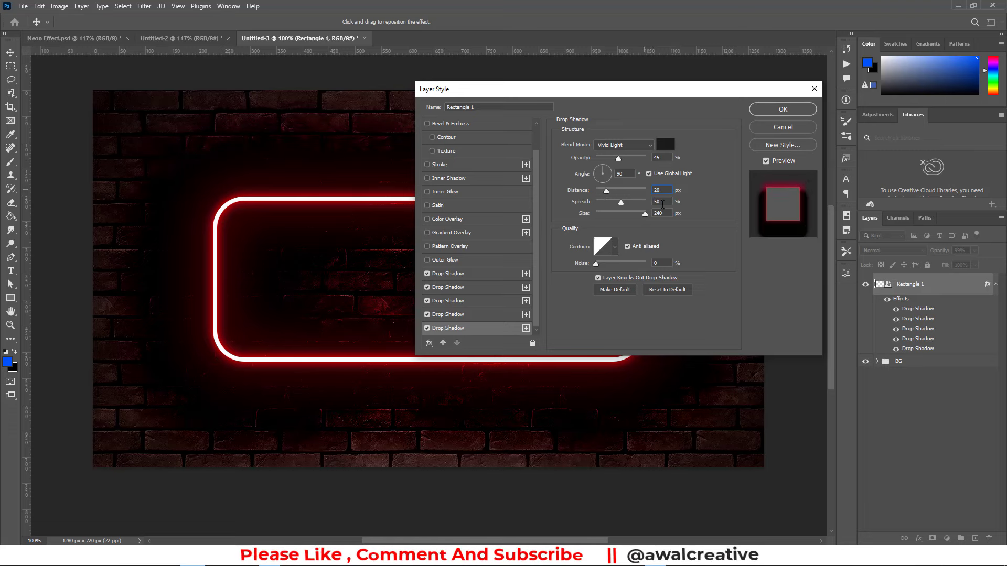
double_click(661, 202)
text(0)
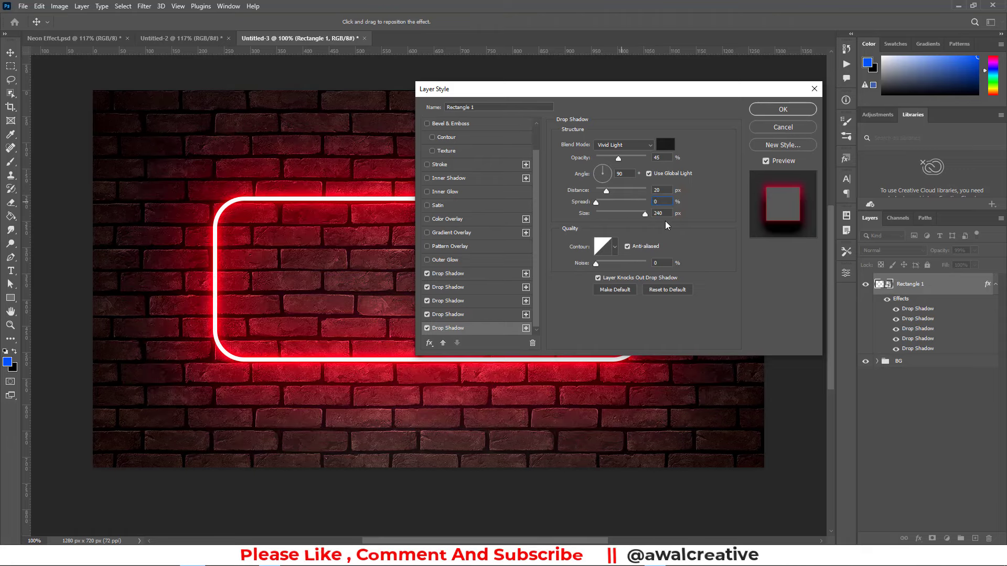
key(Tab)
text(15)
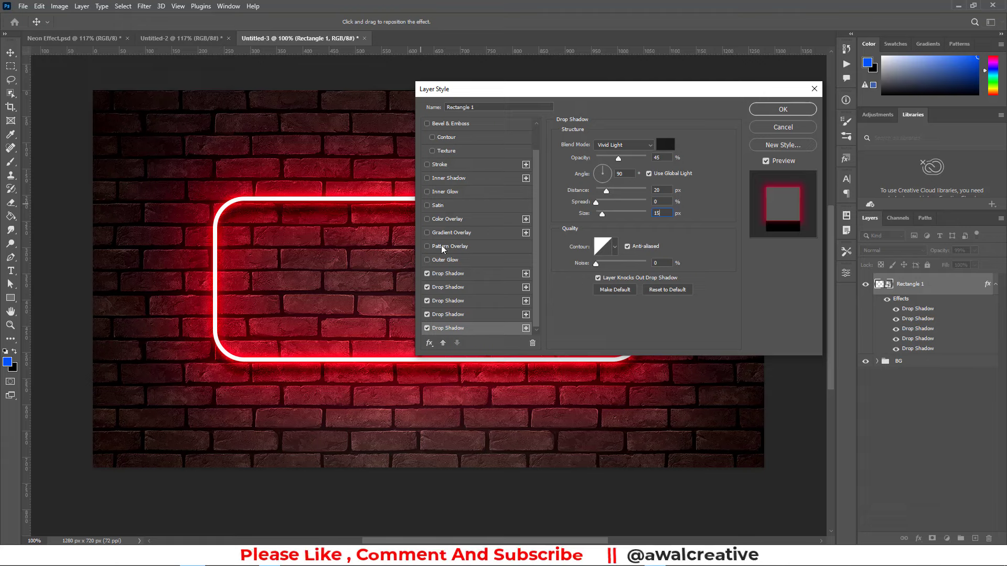
Step: Add a Color Overlay to the rectangle and set its colour to pure white ffffff
click(449, 219)
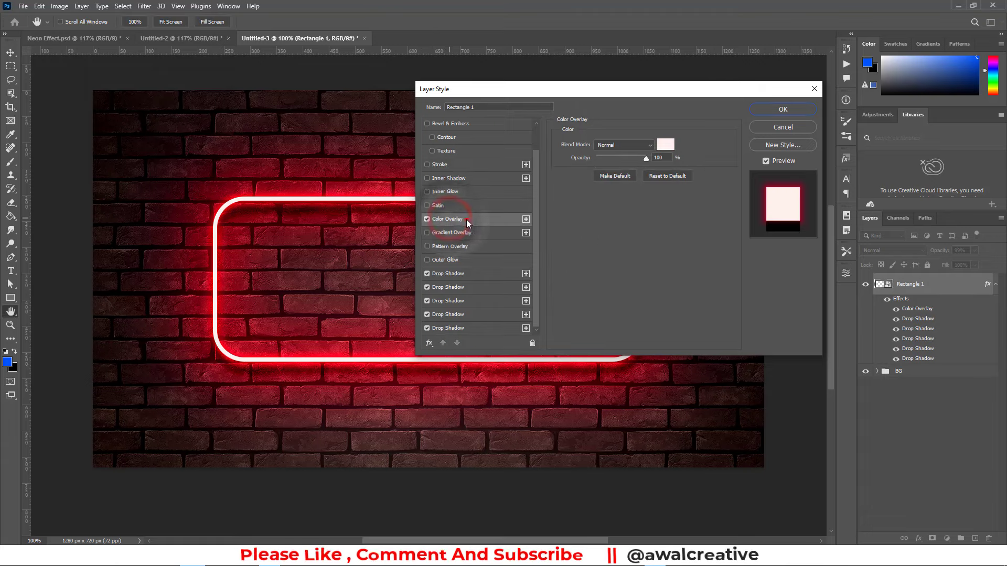
click(665, 144)
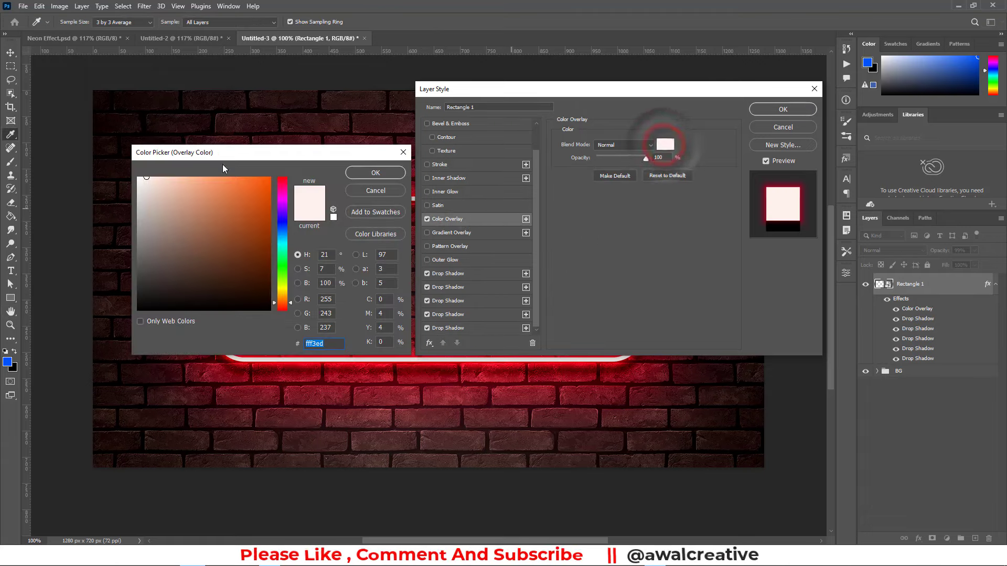
click(244, 154)
drag(257, 159, 589, 219)
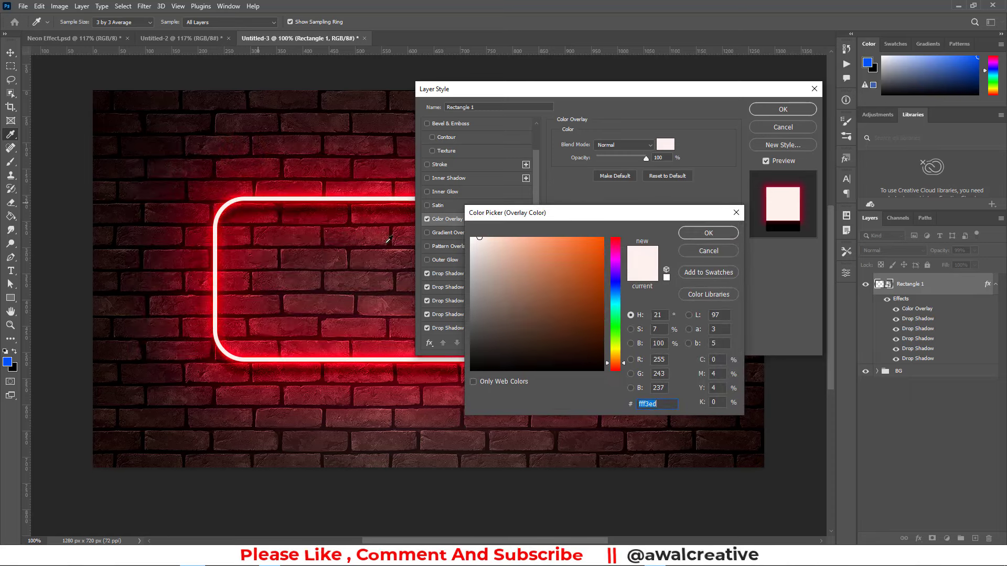
click(580, 303)
drag(551, 352, 543, 373)
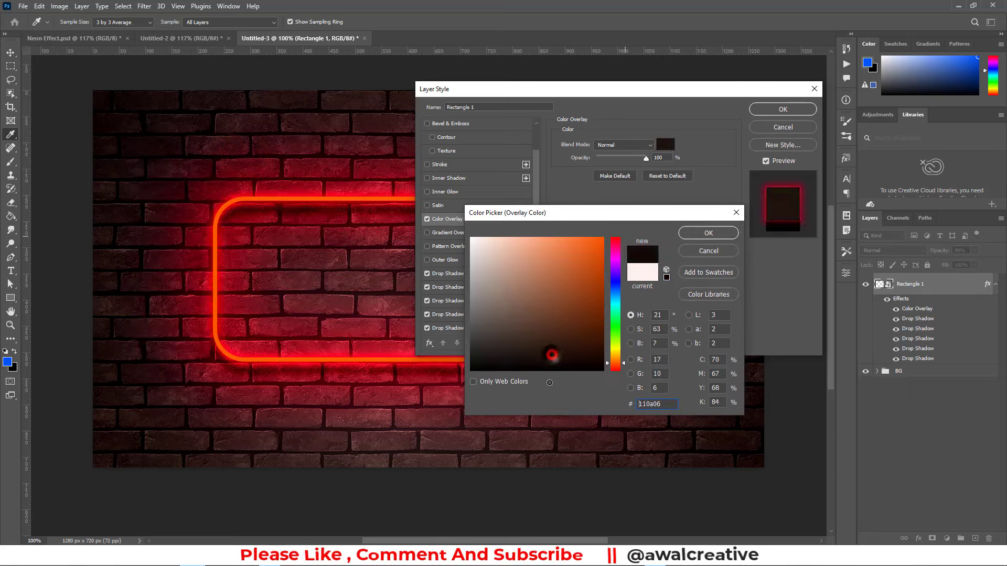
drag(511, 269, 471, 237)
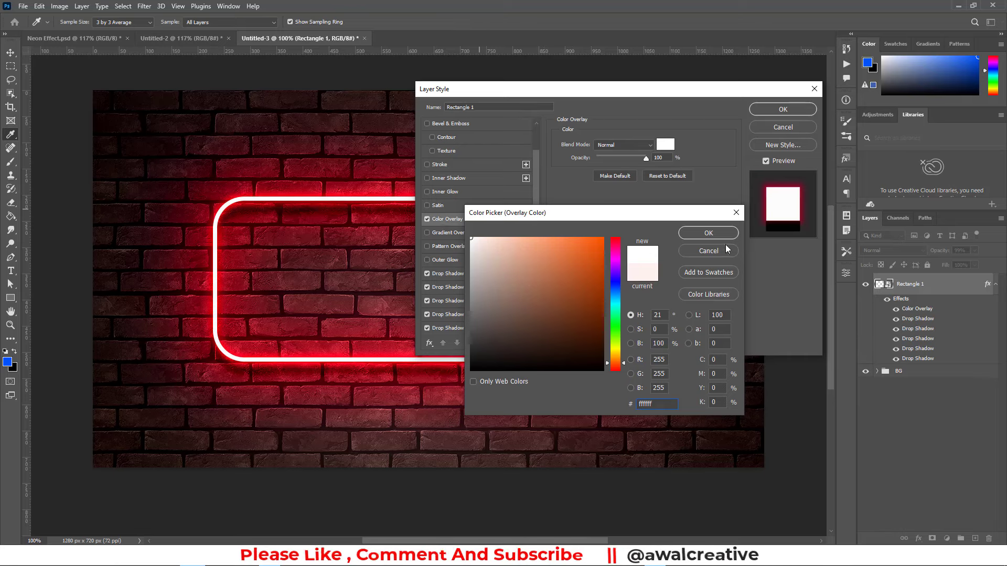
click(708, 233)
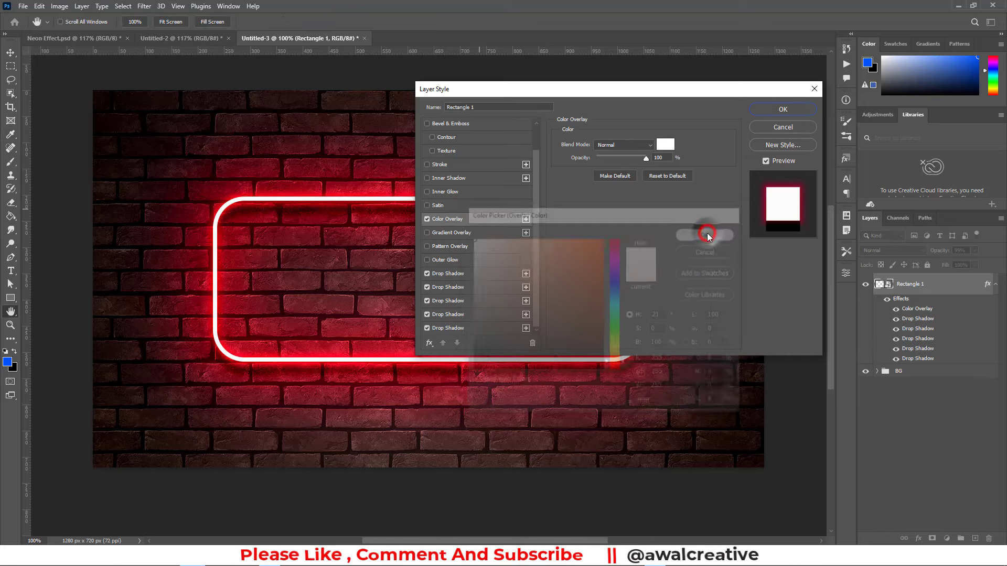
double_click(663, 158)
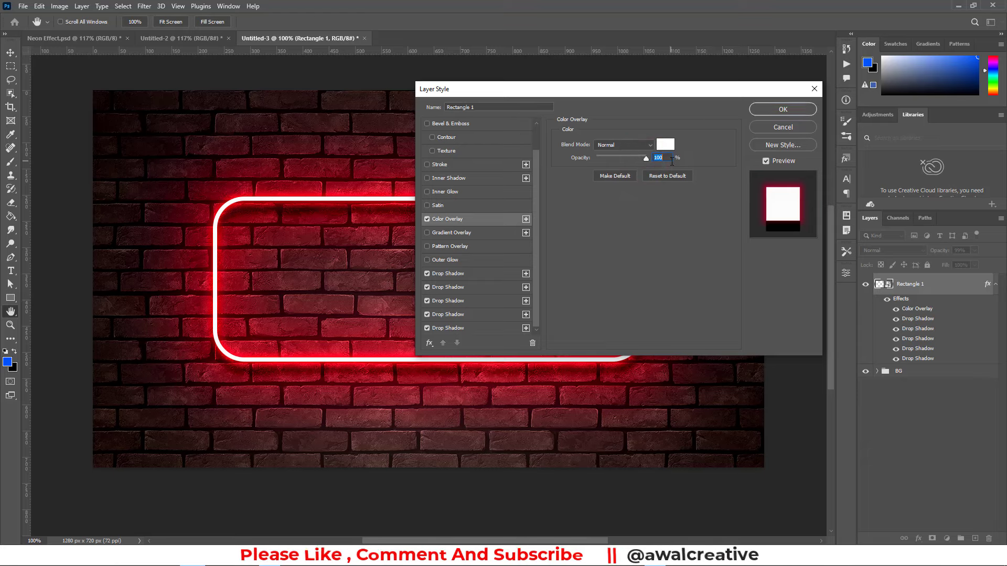
Step: Add a Normal-mode Inner Shadow coloured pink fc8f9e
click(455, 179)
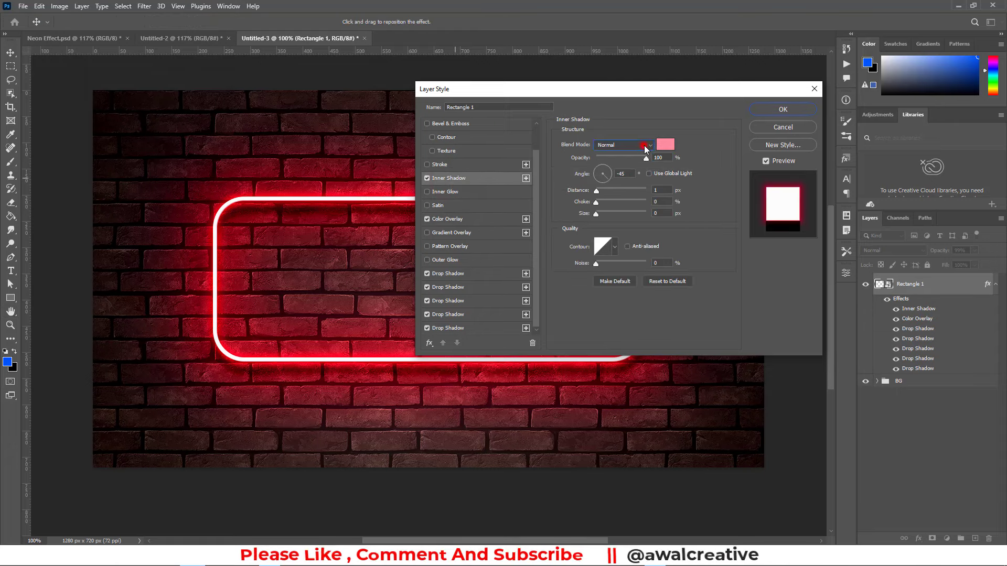
click(643, 146)
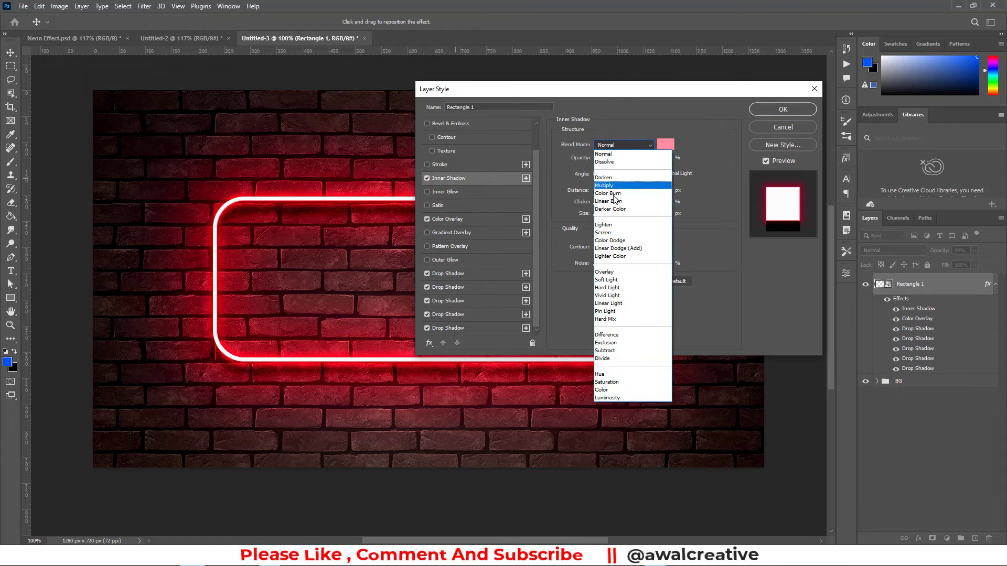
click(604, 154)
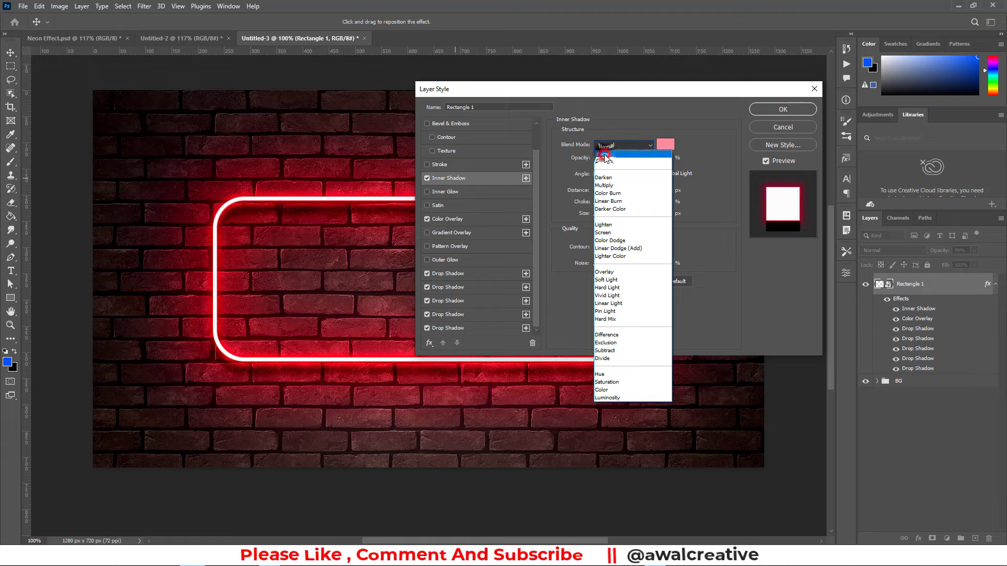
click(665, 145)
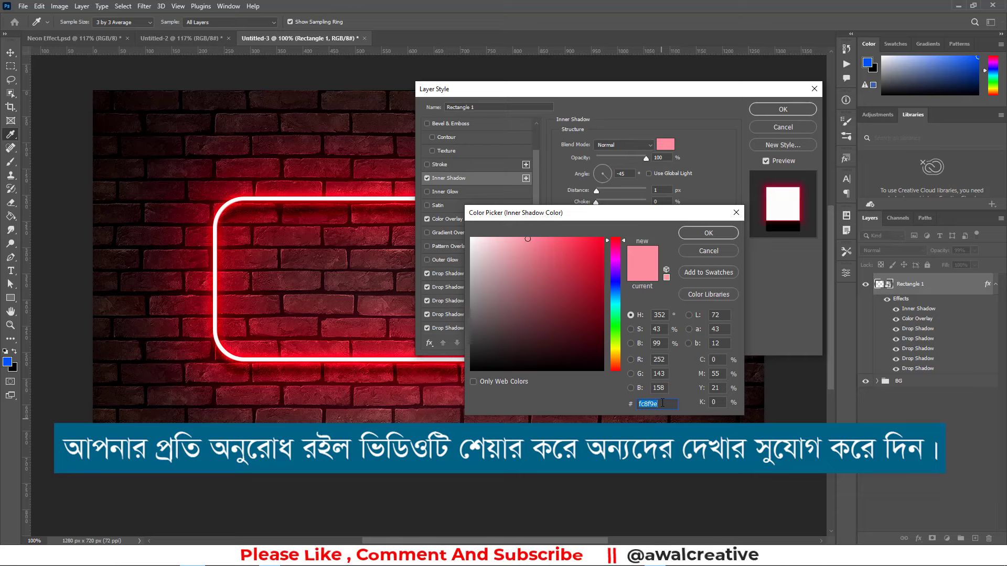
text(fc)
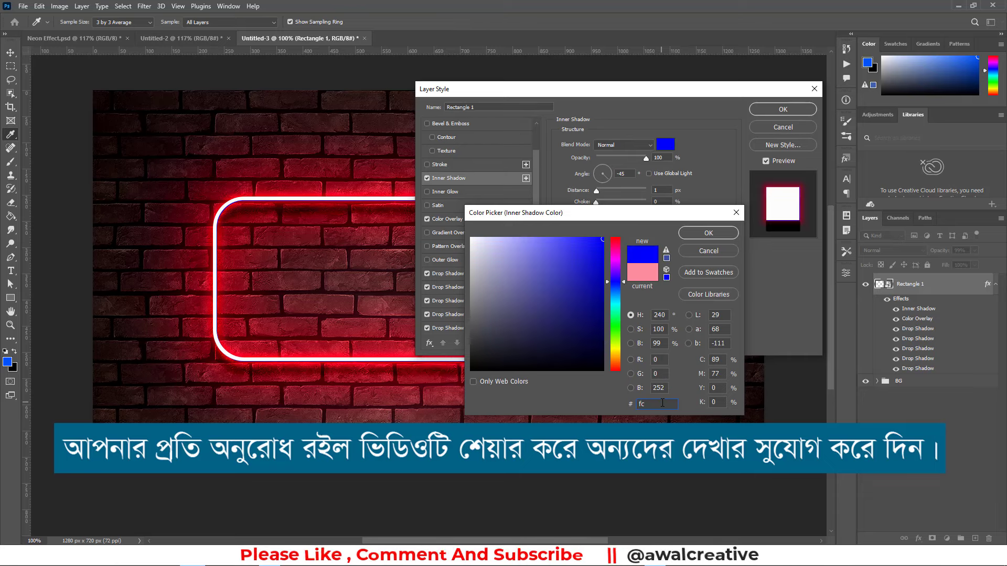
text(8)
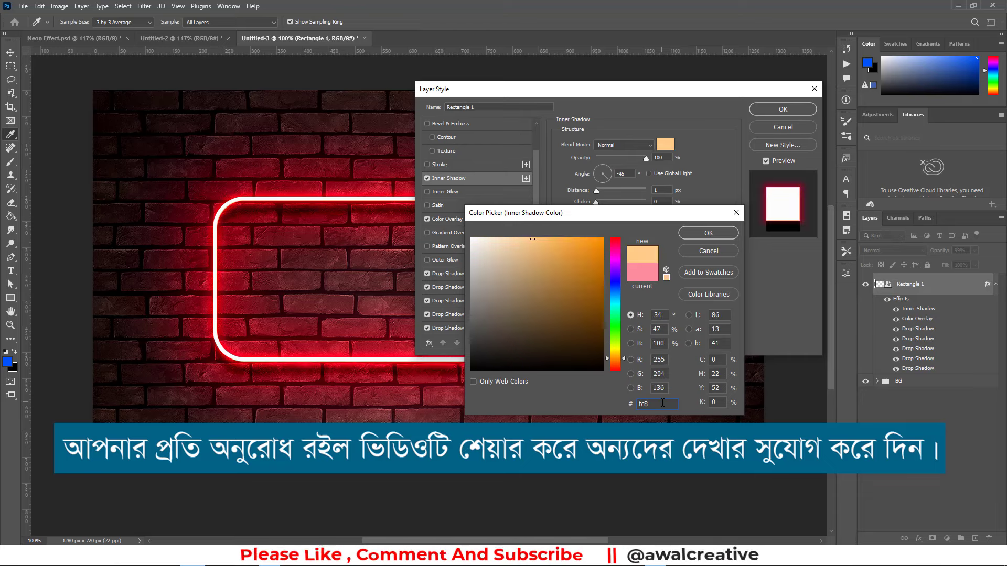
text(f)
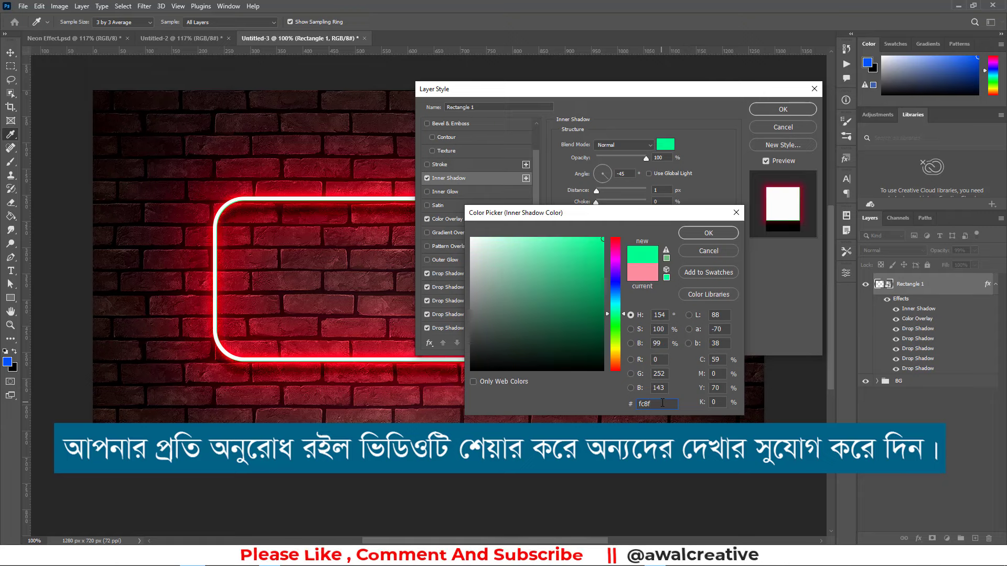
text(9)
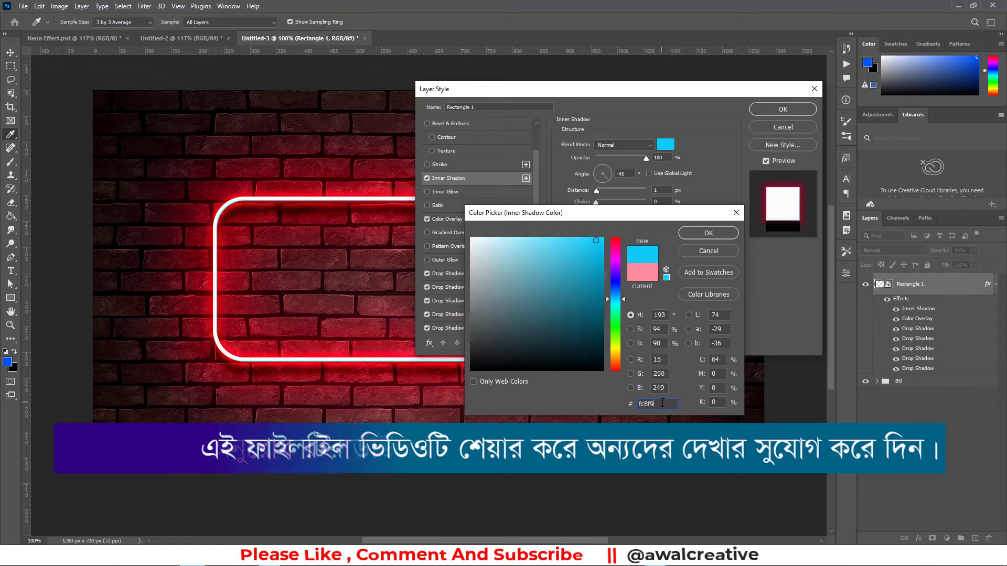
text(e)
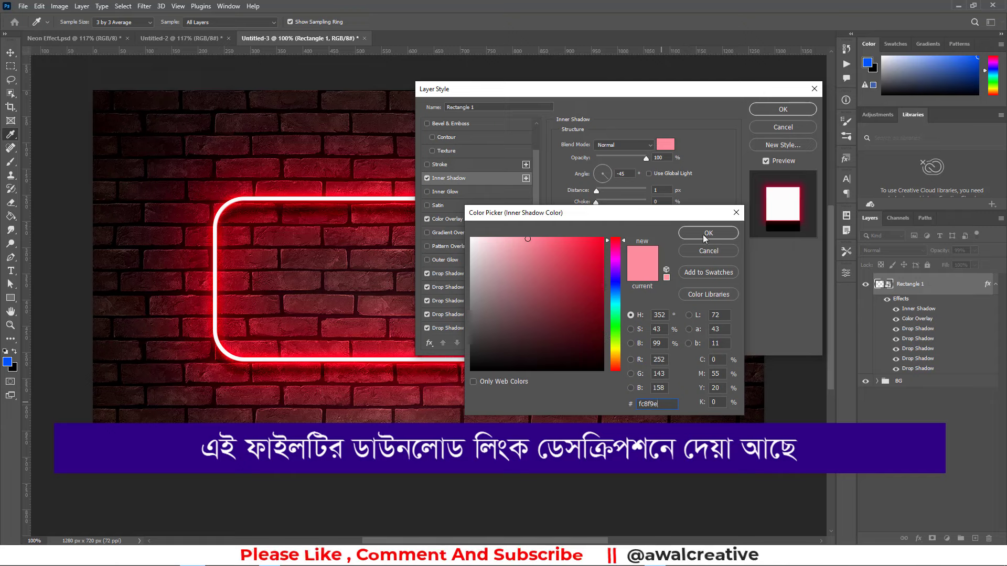
click(702, 234)
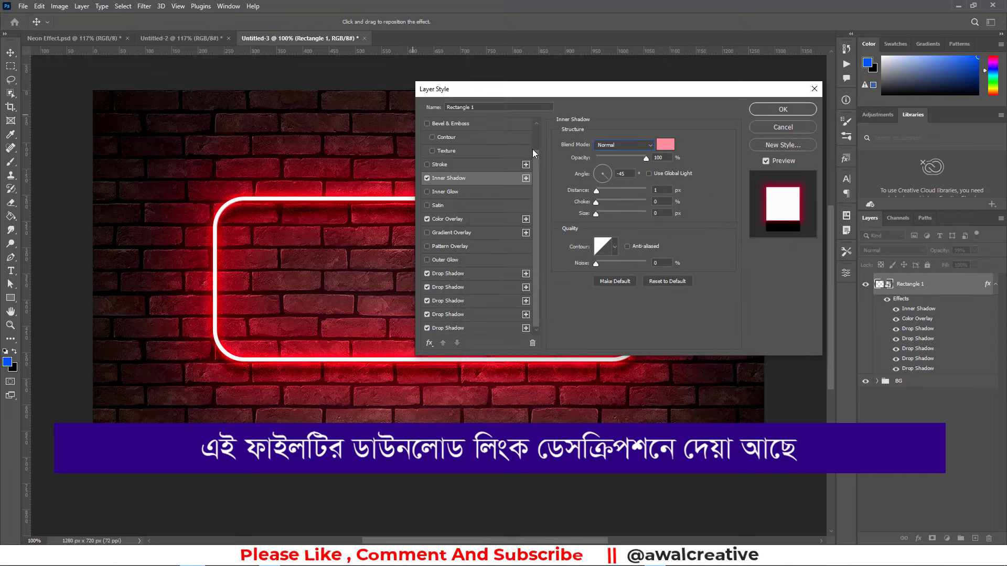
Step: Set the inner shadow angle to -45° without global light
click(660, 158)
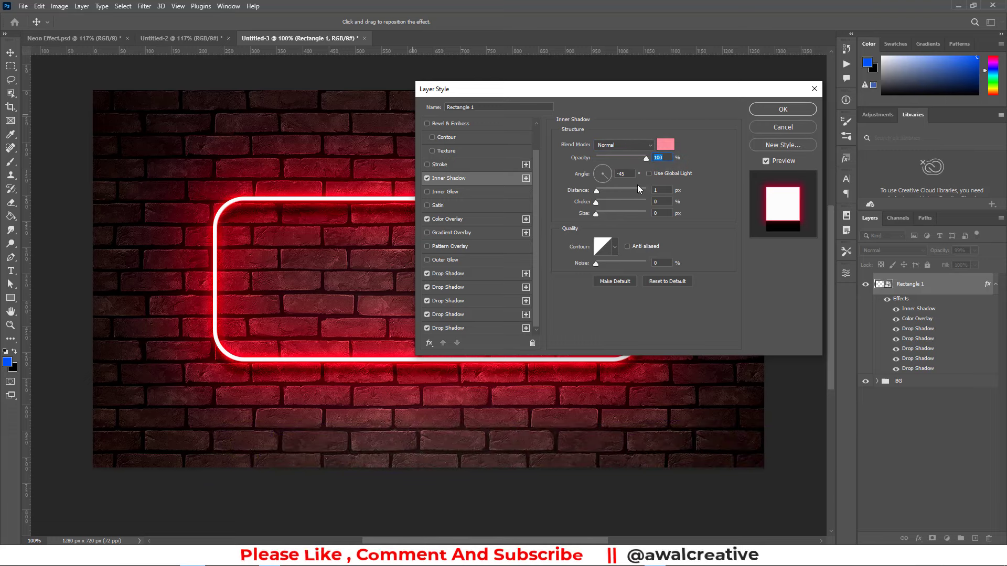
double_click(625, 174)
text(90)
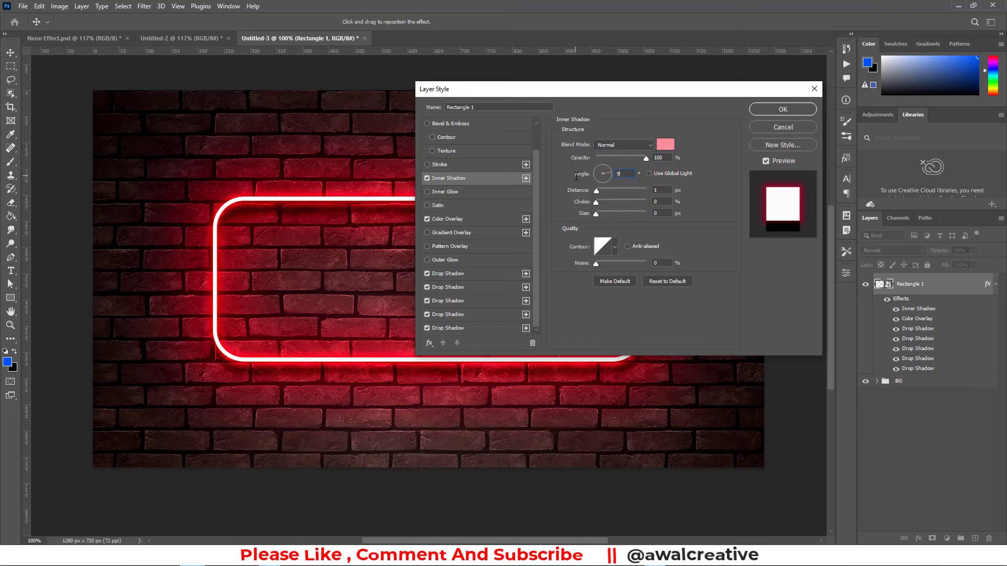
double_click(625, 173)
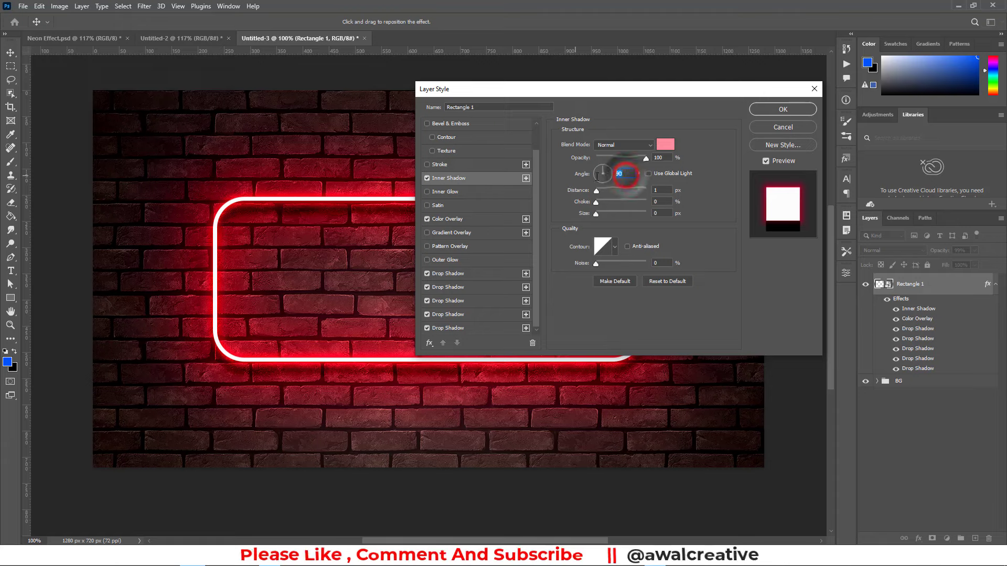
text(-45)
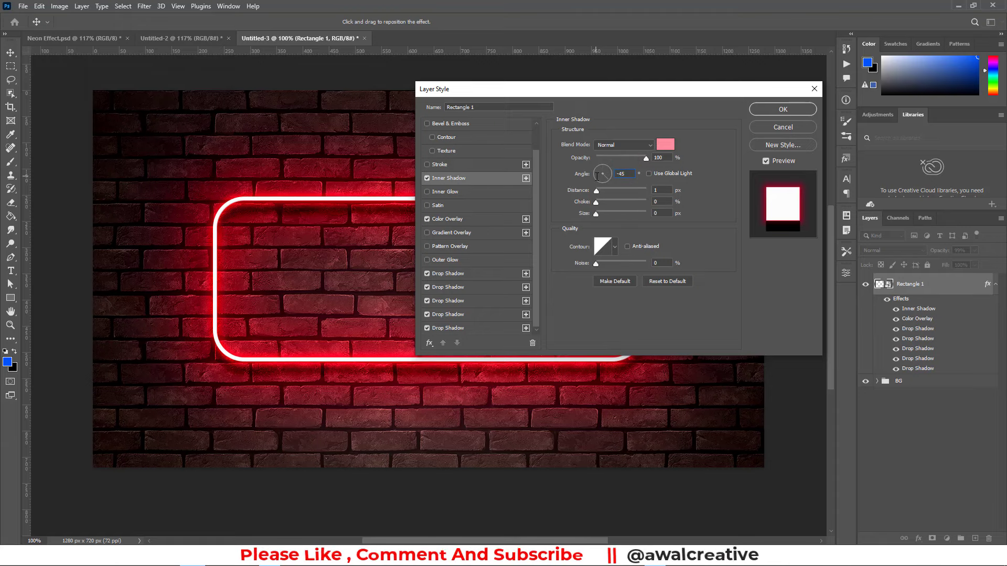
click(649, 173)
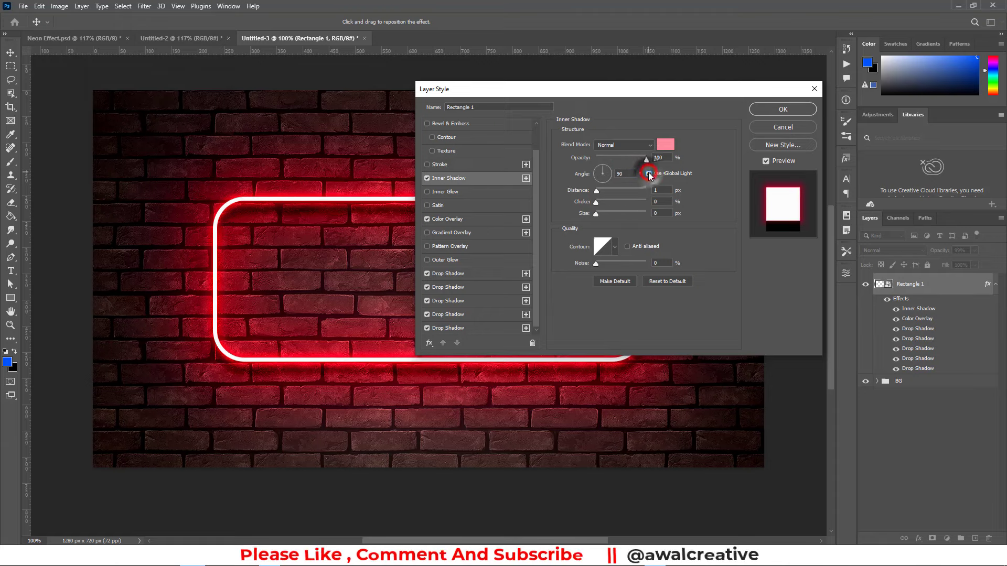
click(649, 174)
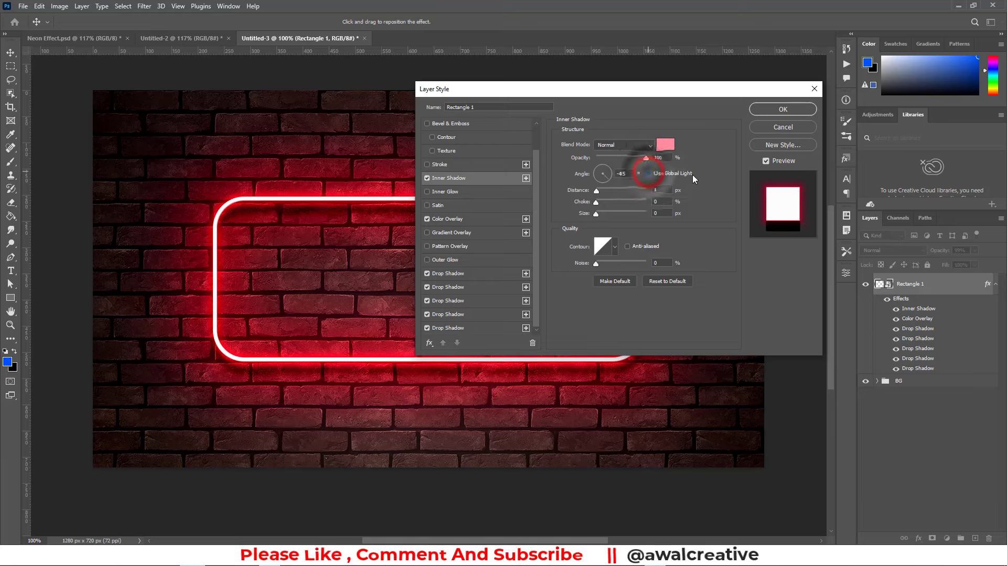
Step: Give the inner shadow distance 3 and size 3, then enable Bevel & Emboss
double_click(665, 190)
text(3)
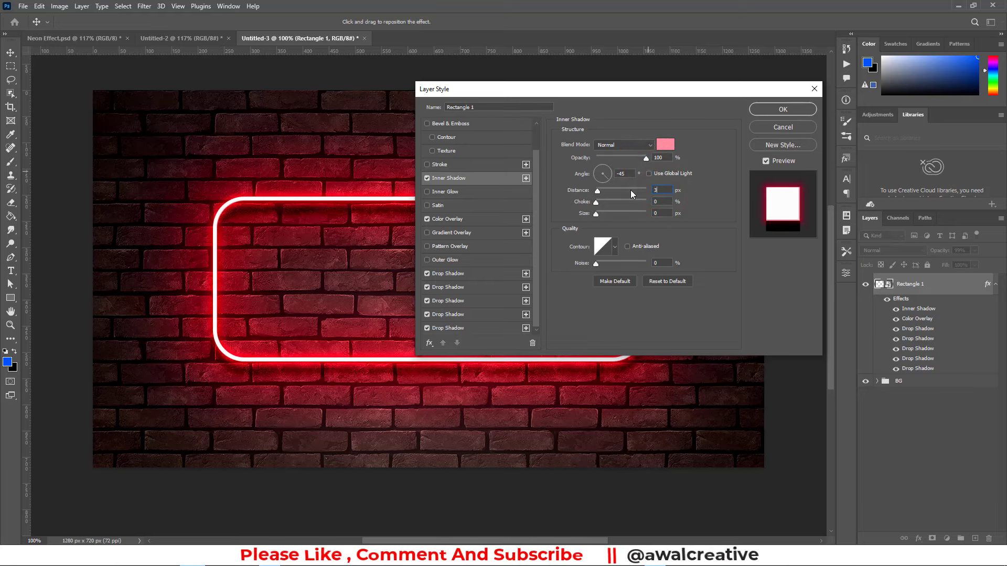
key(Tab)
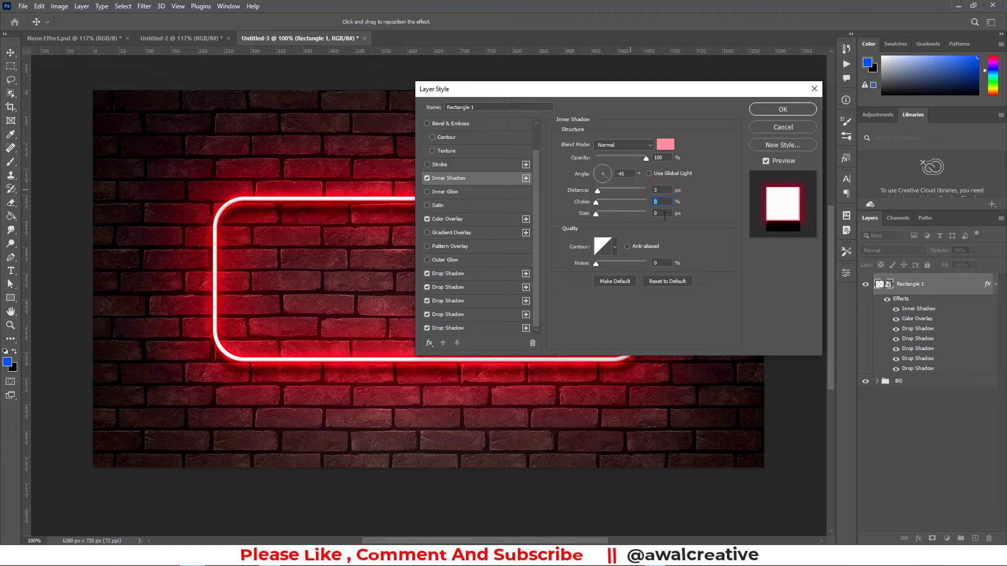
click(661, 213)
text(3)
click(446, 124)
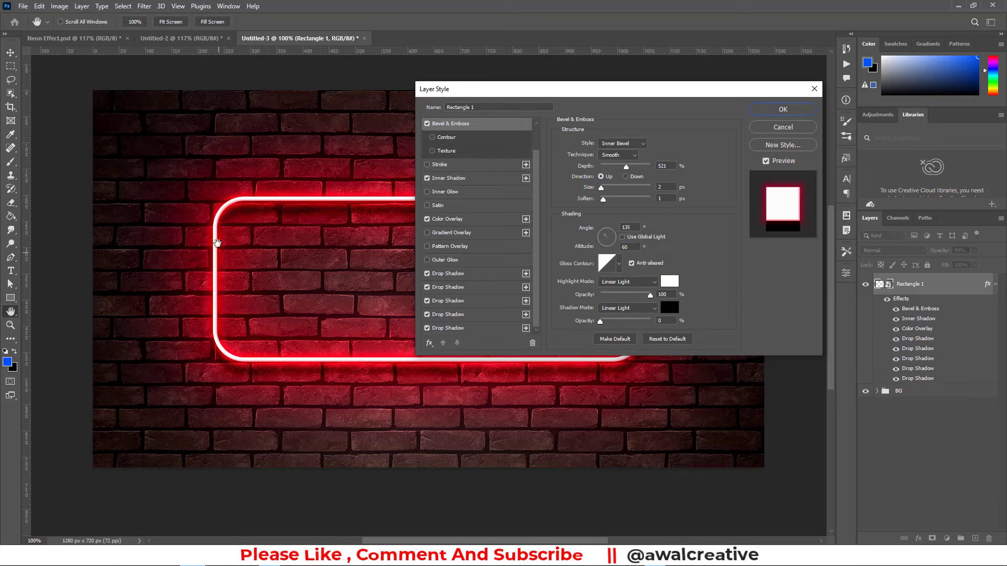
Step: Try other bevel styles, settling on Inner Bevel with Smooth technique
click(483, 129)
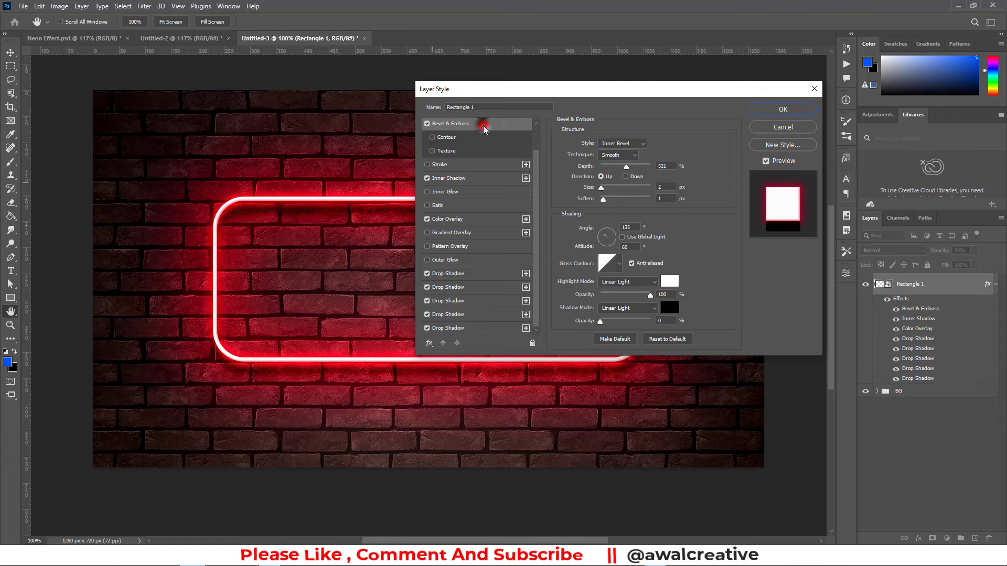
click(640, 148)
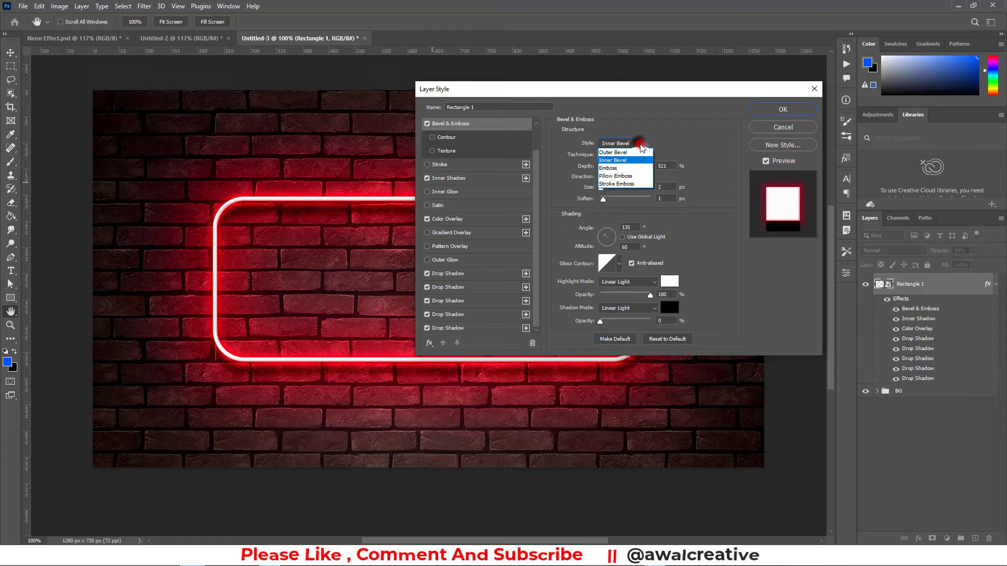
click(622, 169)
click(632, 143)
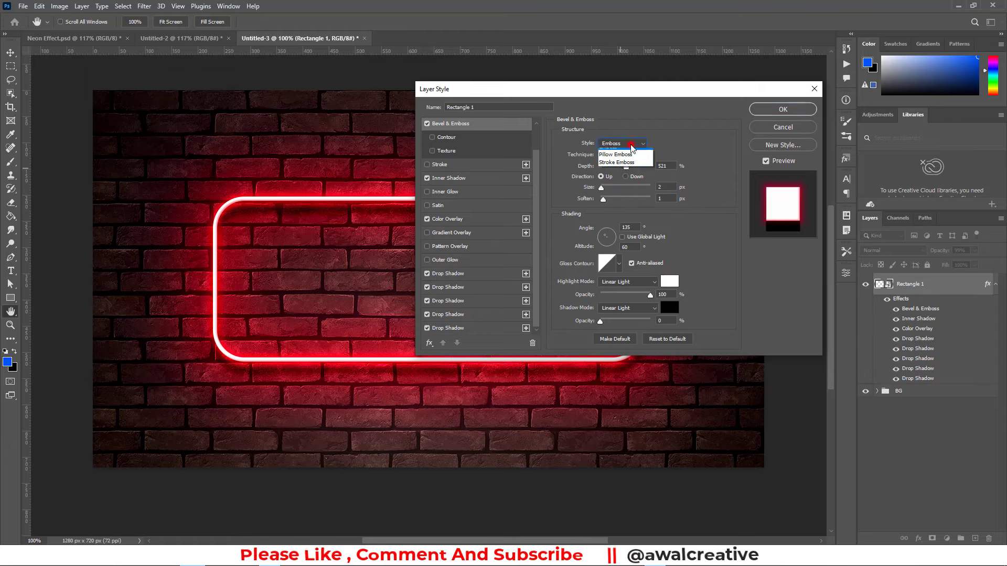
click(629, 153)
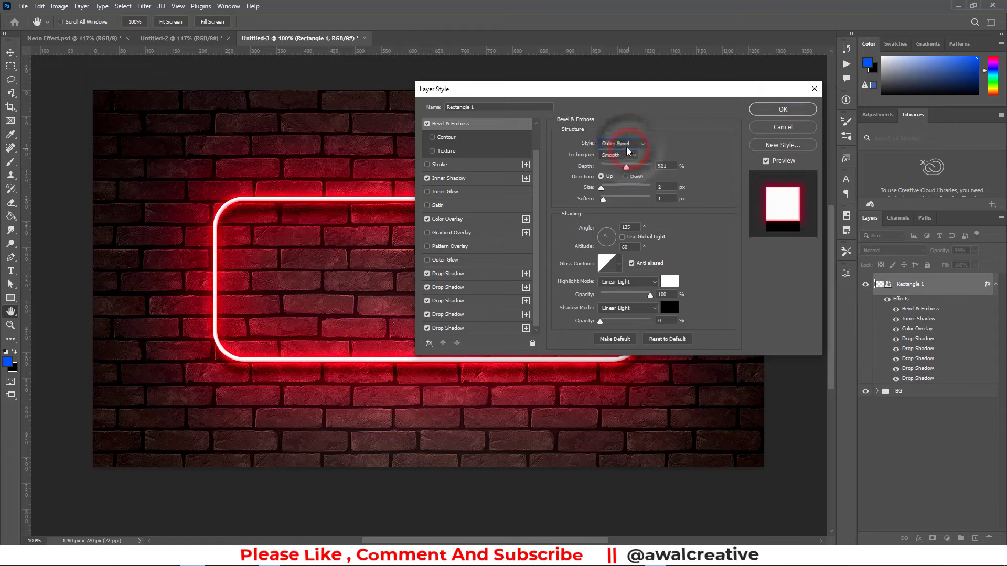
click(627, 143)
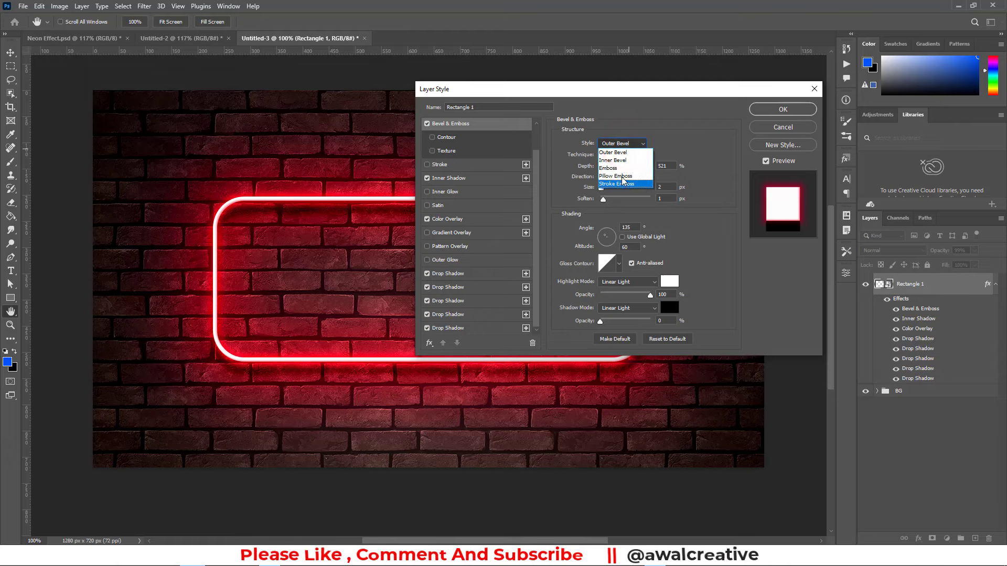
click(615, 160)
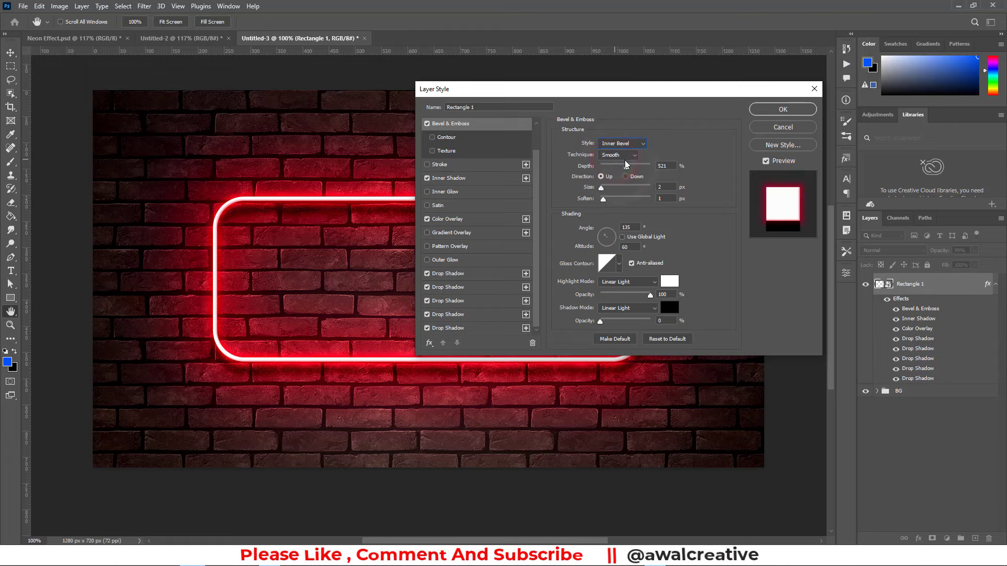
click(625, 155)
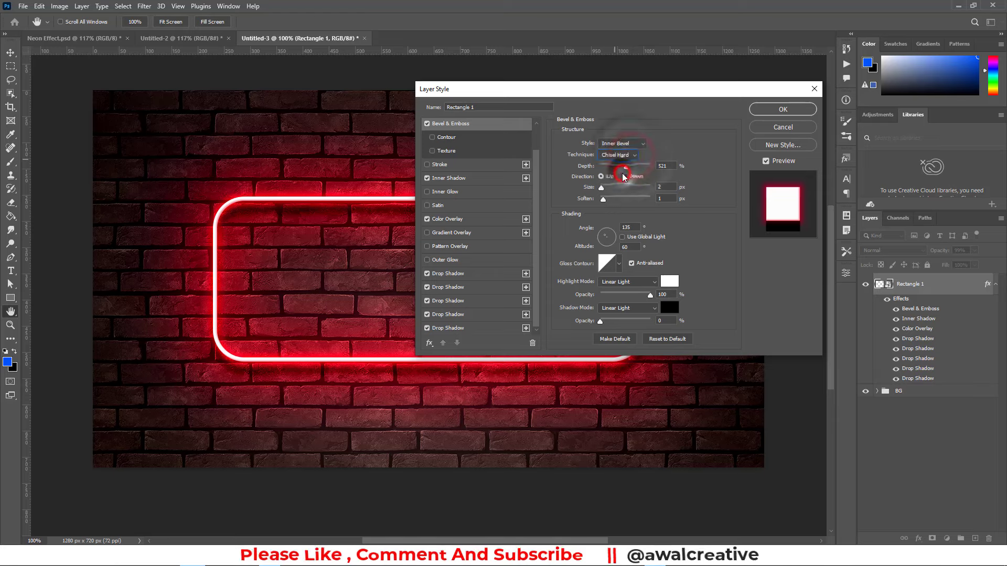
click(627, 155)
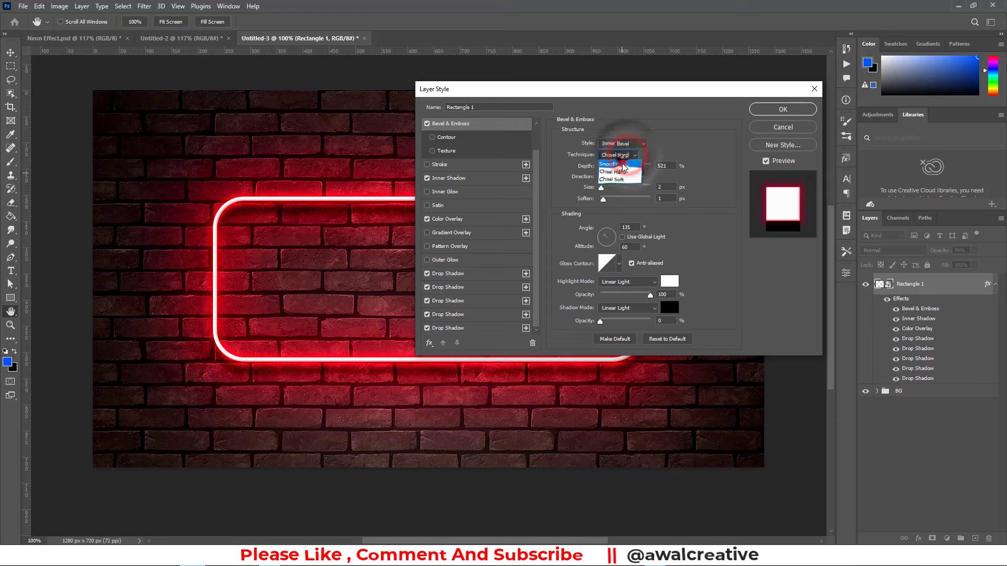
click(625, 148)
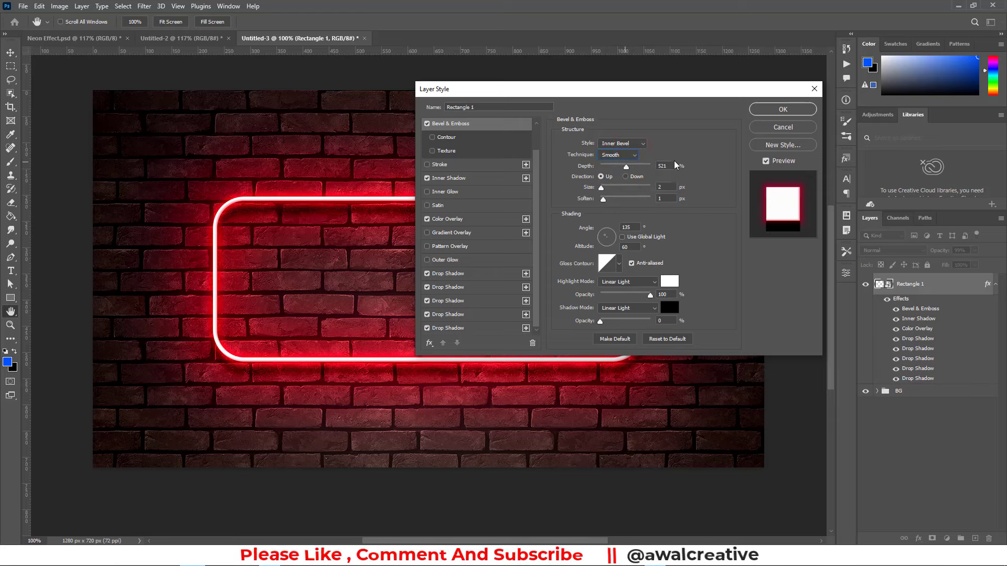
Step: Set bevel depth, direction Up, soften 1, angle 135 and altitude 60
double_click(672, 165)
text(396)
click(604, 179)
click(675, 186)
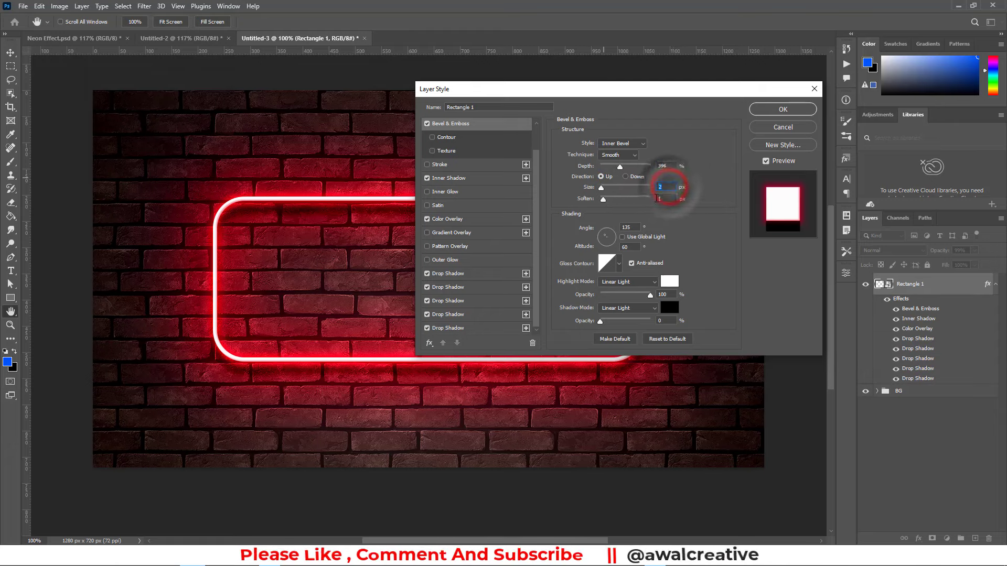
double_click(665, 199)
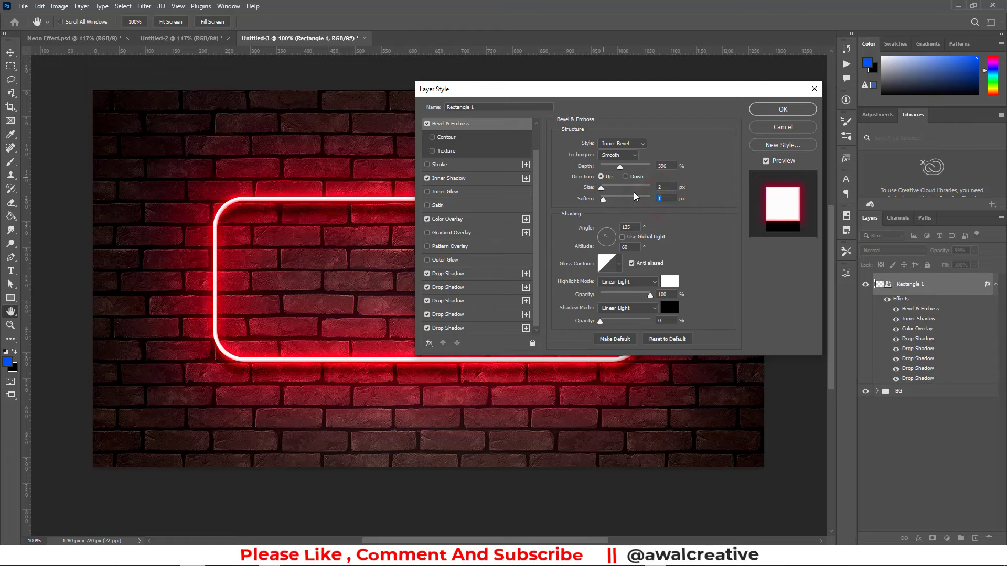
double_click(639, 229)
click(623, 238)
double_click(637, 248)
Step: Use a white Linear Light highlight at 100%, 0% shadow opacity, and apply the style
click(653, 284)
click(623, 291)
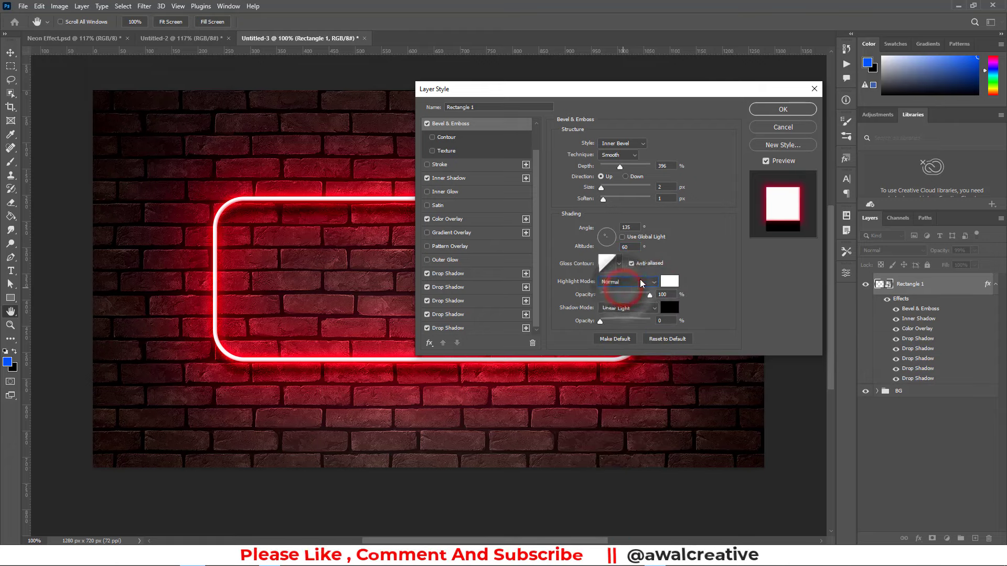
click(653, 282)
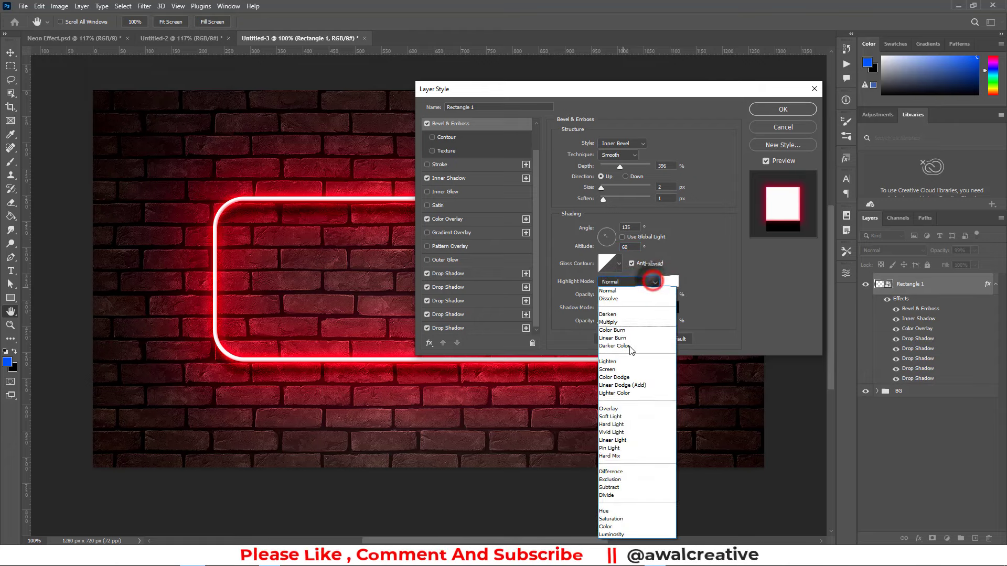
click(629, 441)
click(669, 282)
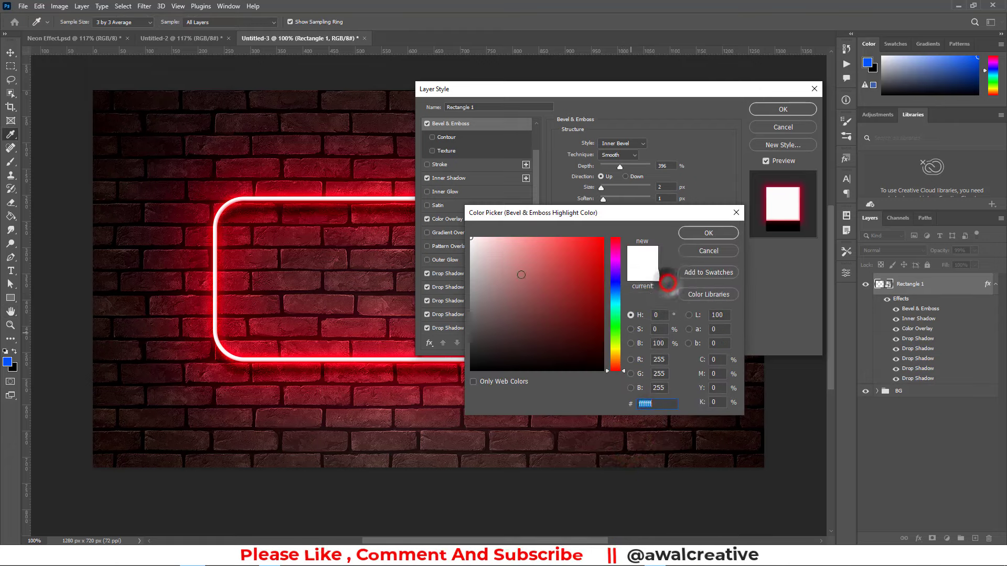
click(708, 232)
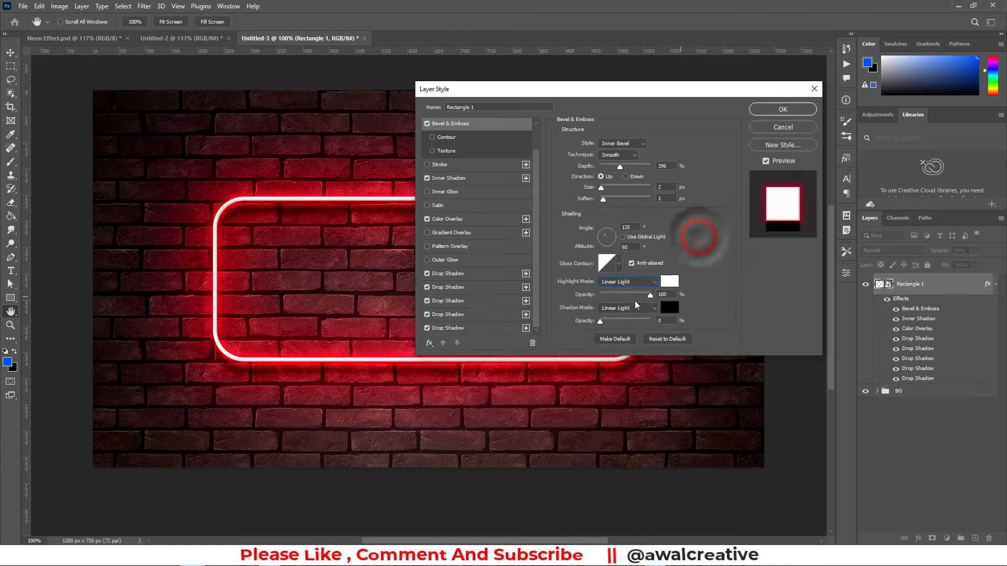
click(652, 296)
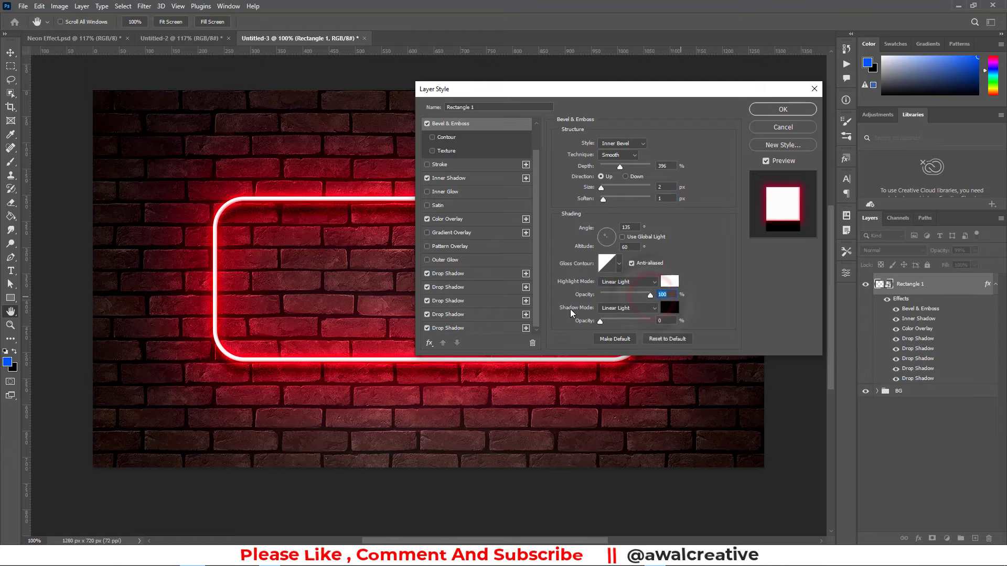
click(669, 307)
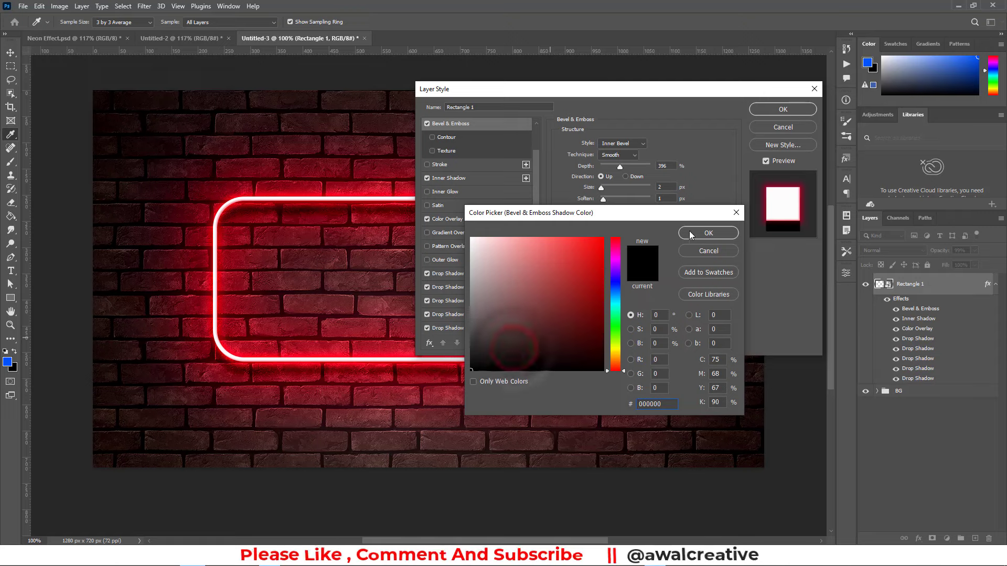
click(688, 229)
click(598, 321)
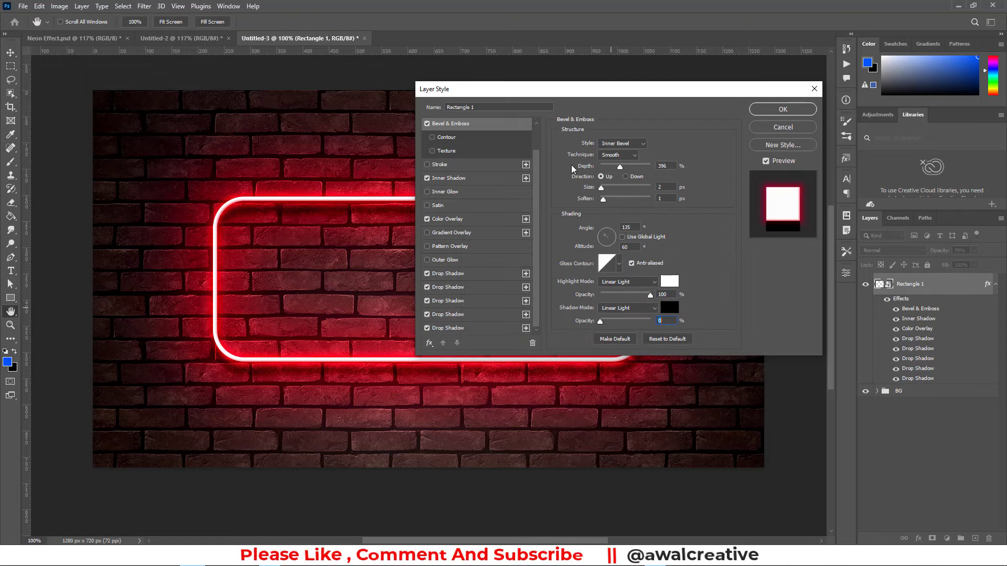
click(771, 110)
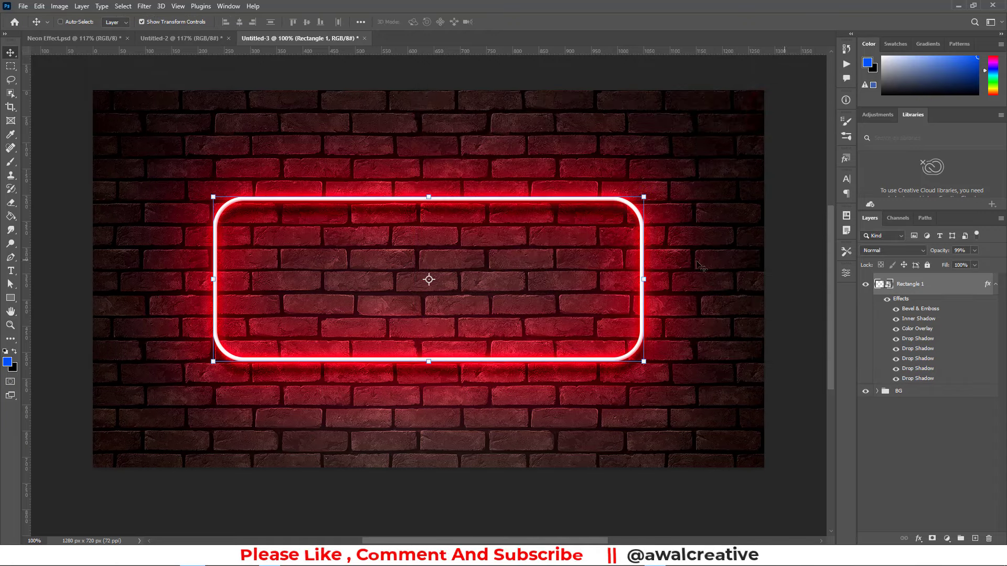
Step: Collapse Rectangle 1's effects, deselect, and switch to the Neon Effect.psd reference
click(995, 283)
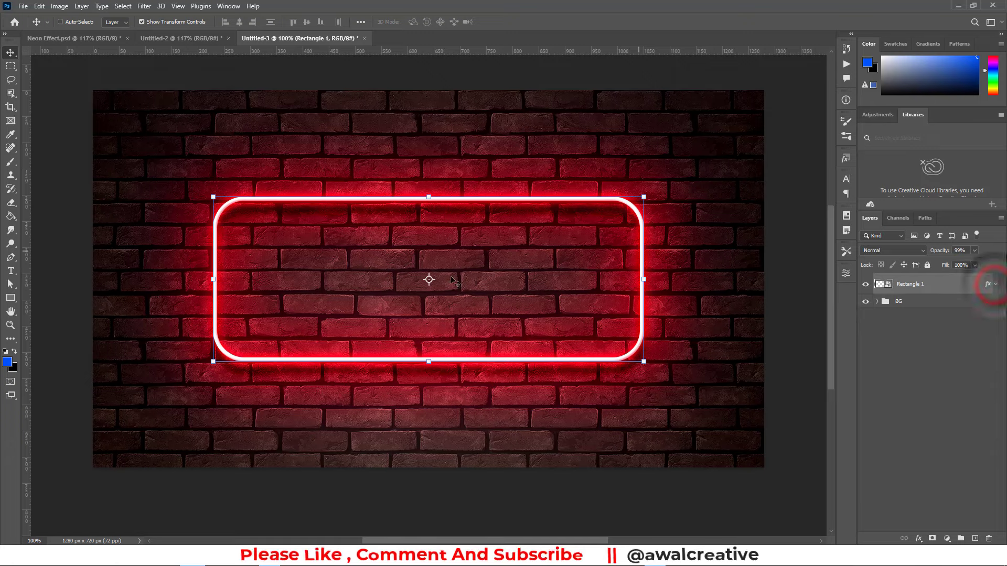
click(893, 394)
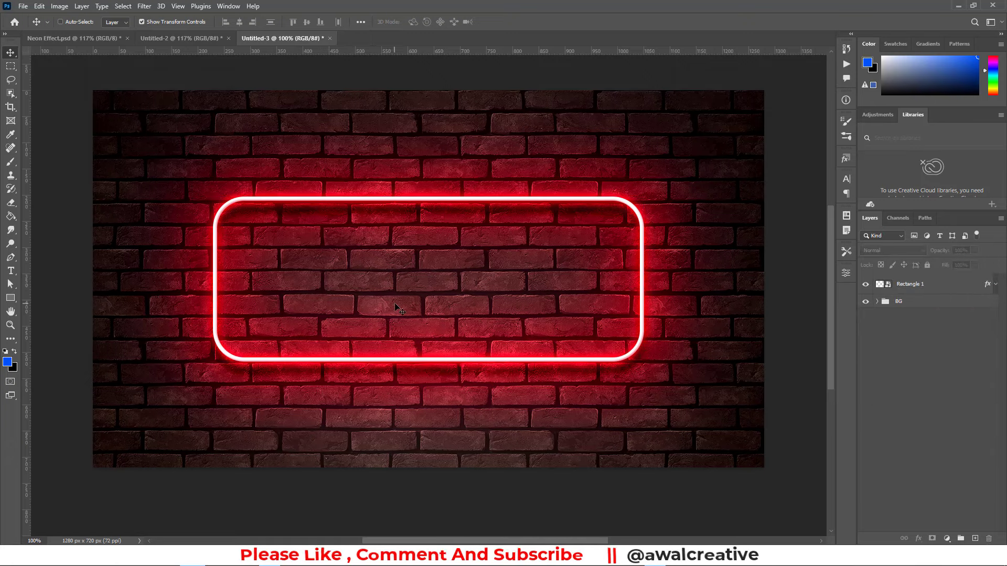
click(123, 42)
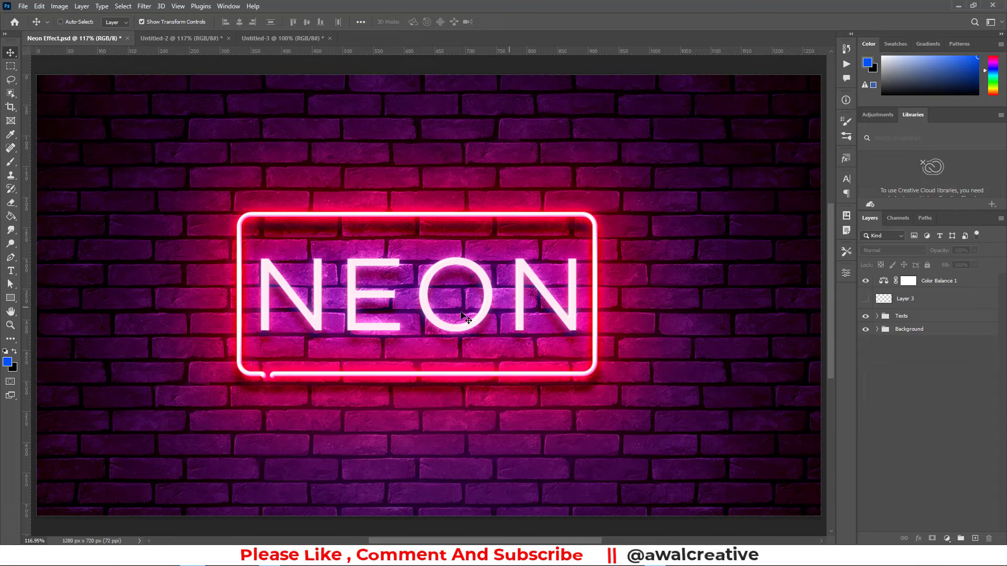
Step: In Untitled-3, add 50 pt white text 'NEON' and drag it into the frame's centre
click(277, 38)
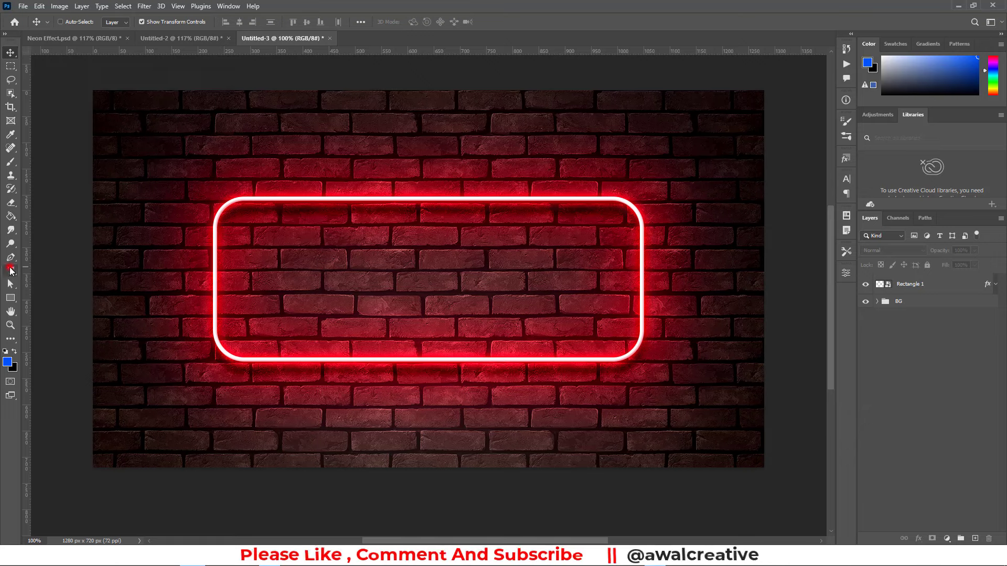
click(11, 270)
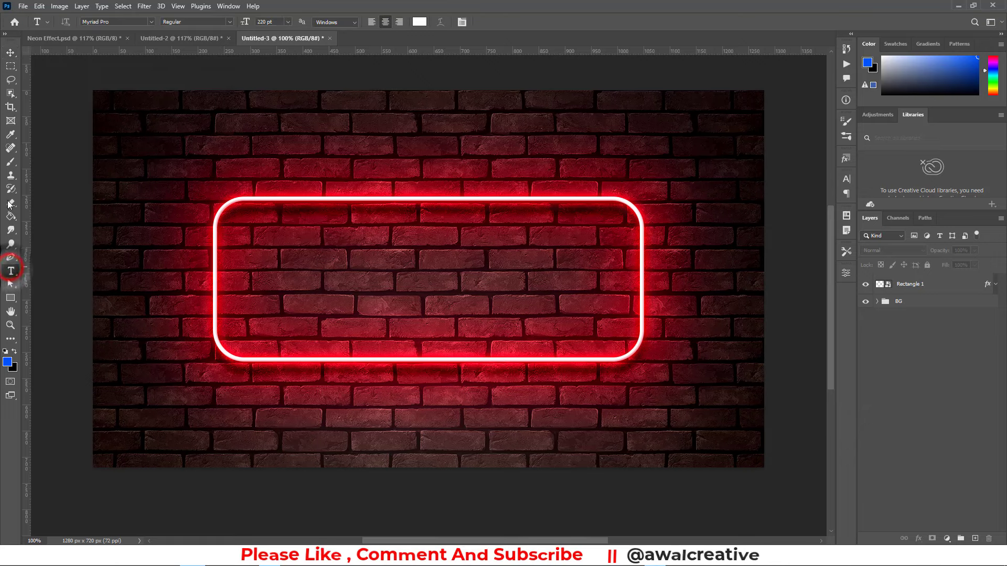
click(282, 22)
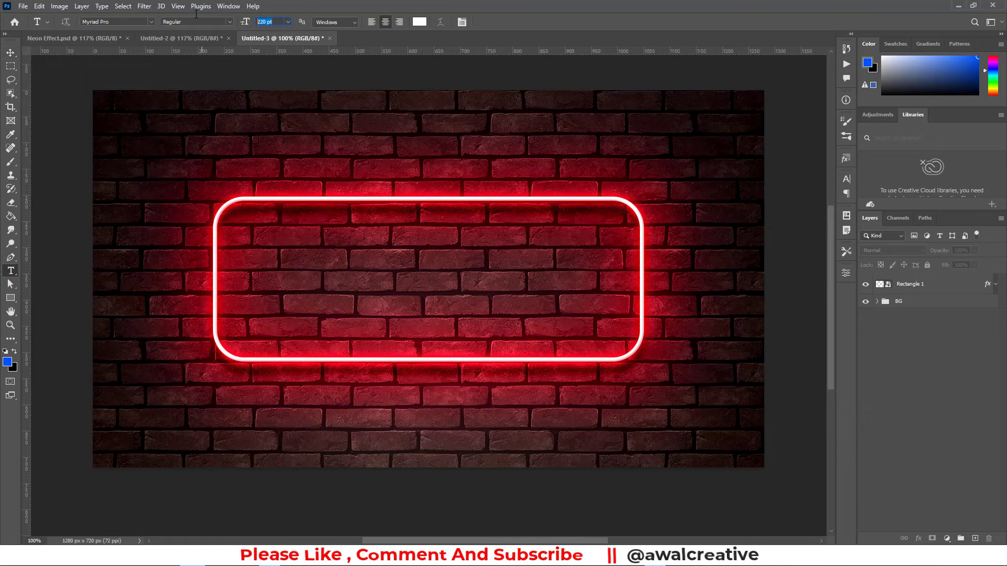
click(323, 149)
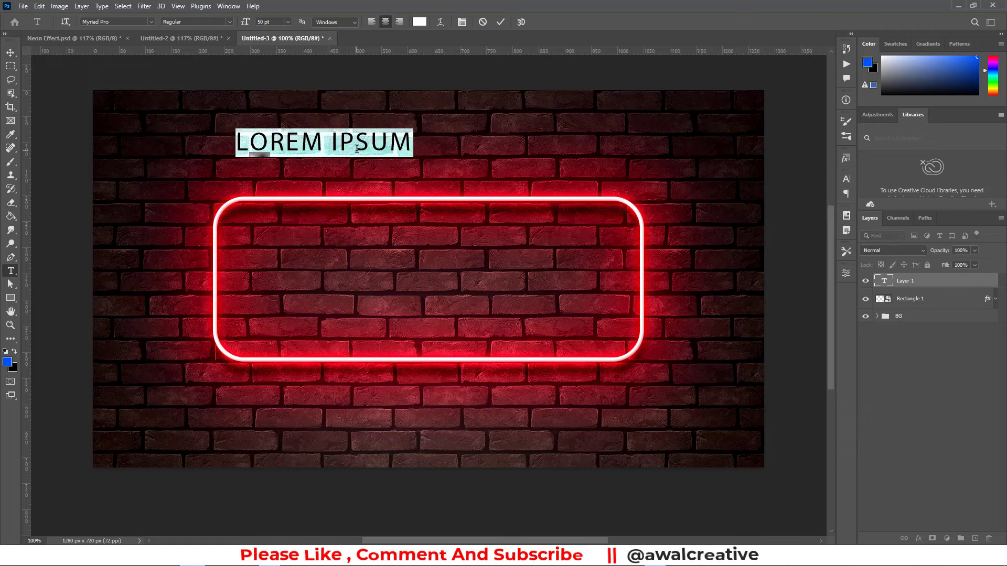
text(NE)
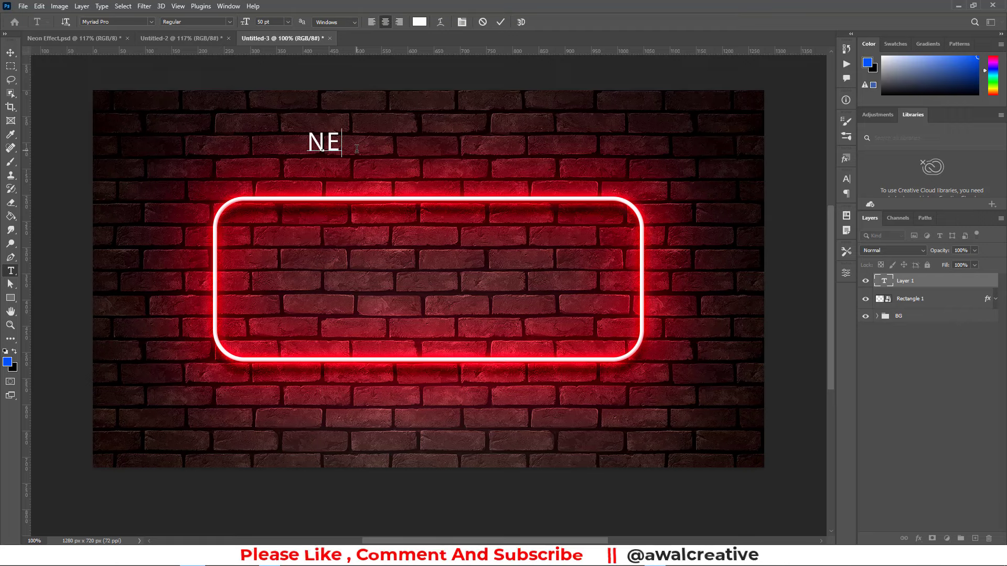
text(ON)
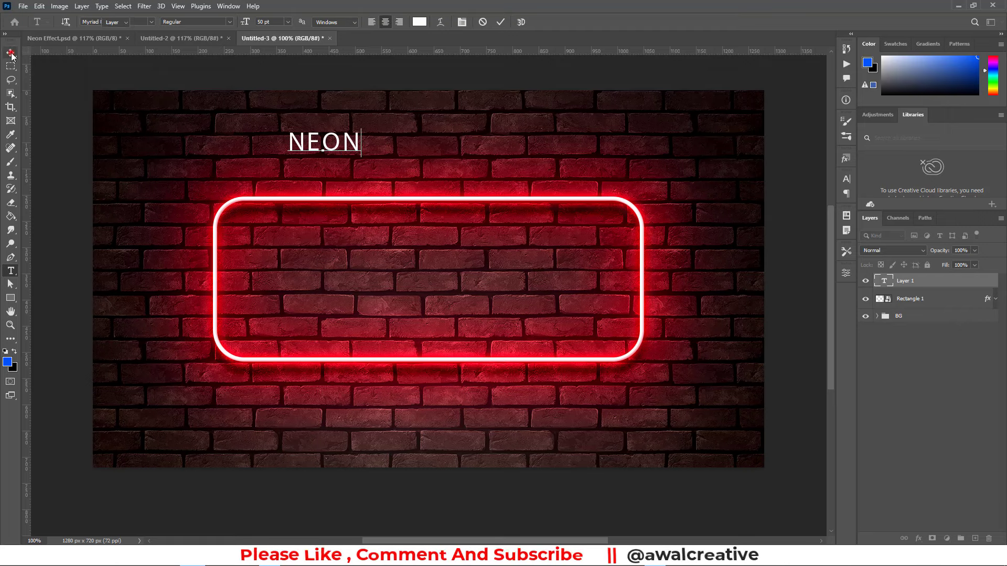
click(11, 53)
mouse_move(355, 148)
mouse_down()
mouse_move(460, 299)
mouse_move(434, 292)
mouse_up()
Step: Centre NEON on the canvas both ways and scale it up about 440%
key(ctrl+a)
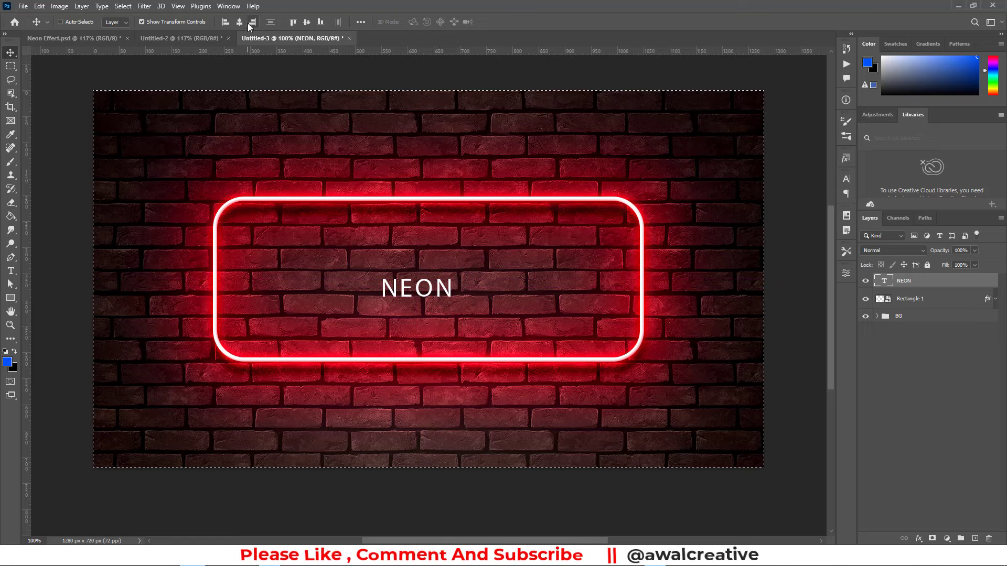
click(237, 22)
click(307, 22)
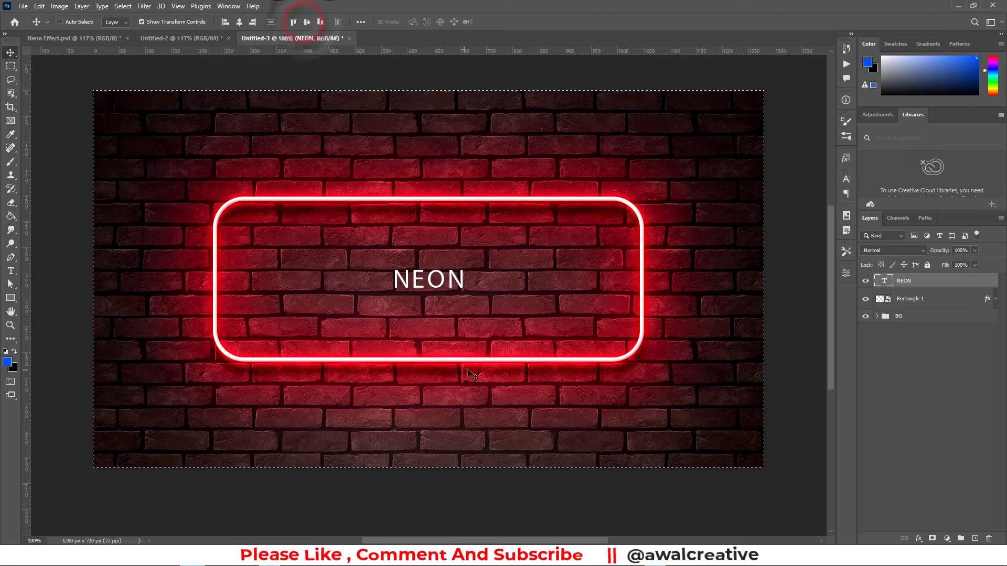
key(ctrl+d)
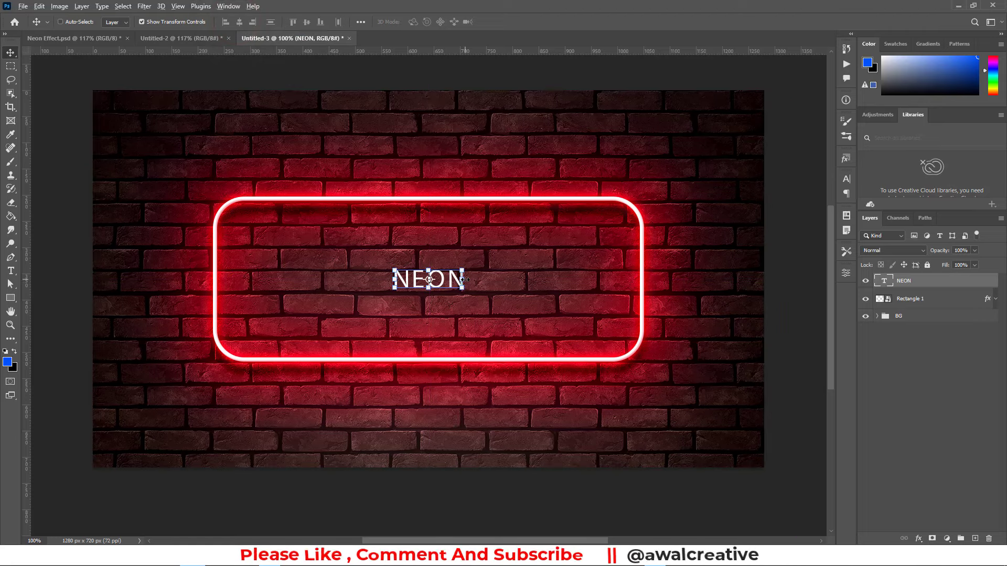
drag(464, 279, 593, 281)
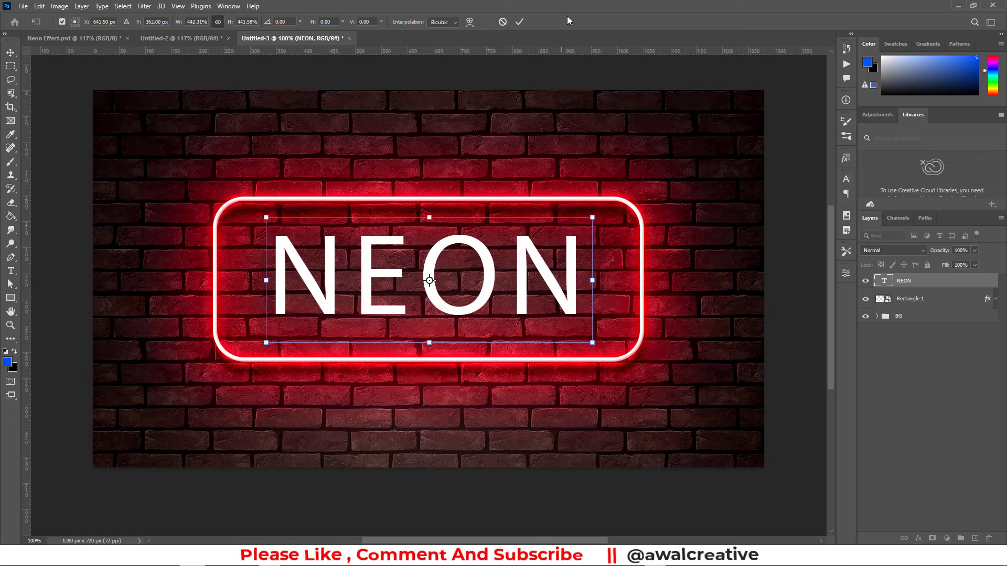
click(519, 22)
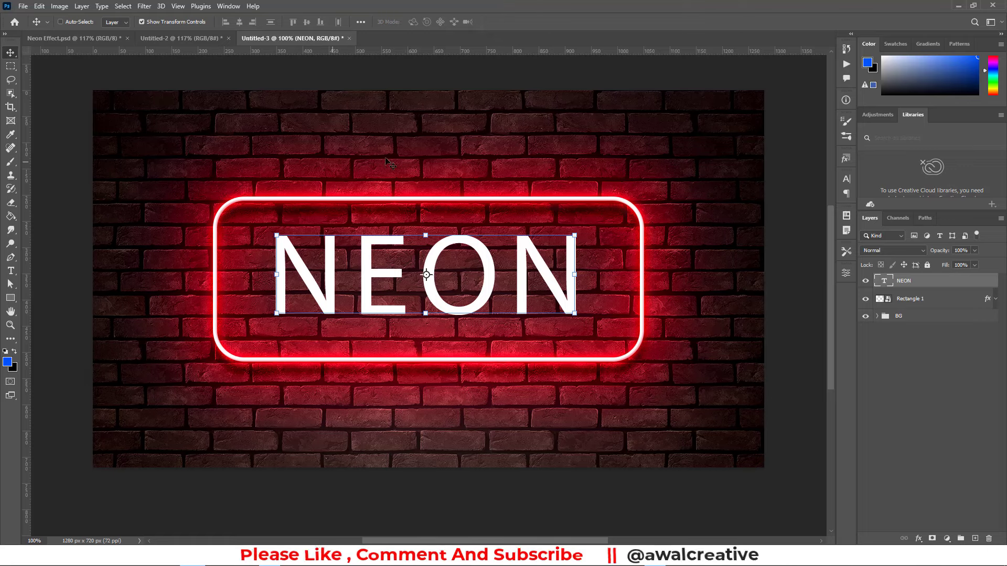
Step: Open the Character panel and browse the font list without choosing a font
click(846, 179)
click(783, 195)
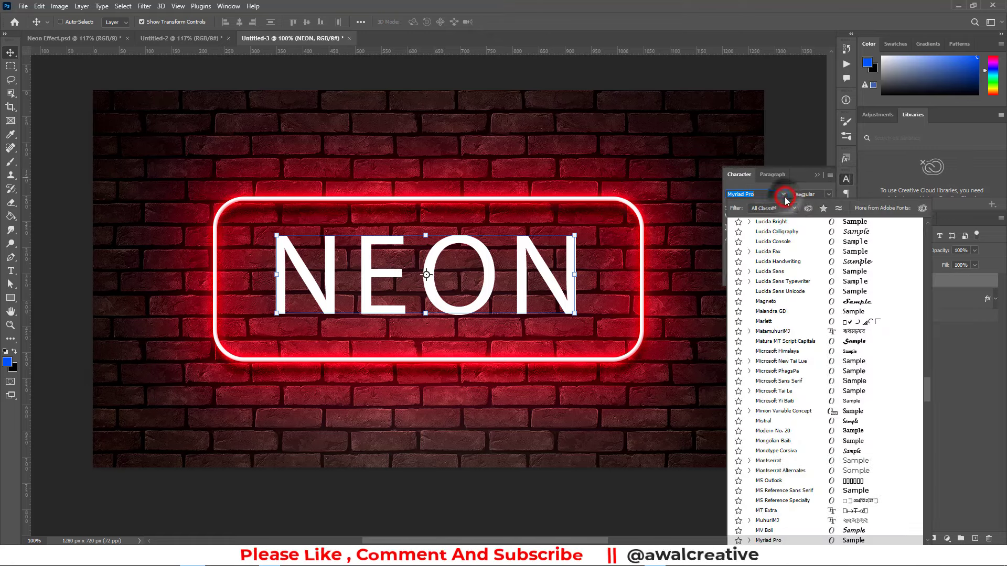
scroll(865, 273, down, 3)
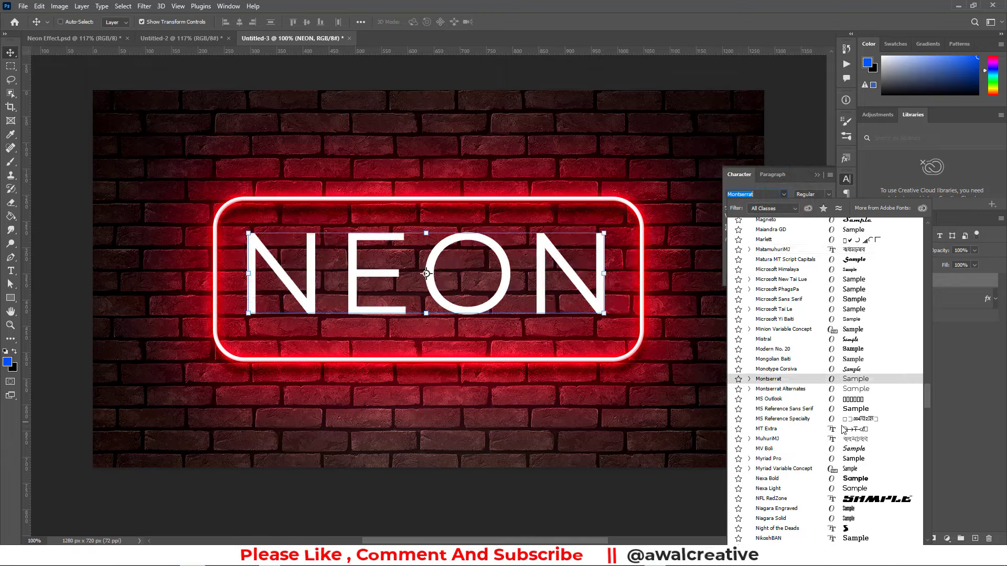
scroll(867, 304, down, 3)
scroll(870, 336, down, 3)
scroll(873, 367, down, 3)
scroll(873, 368, down, 3)
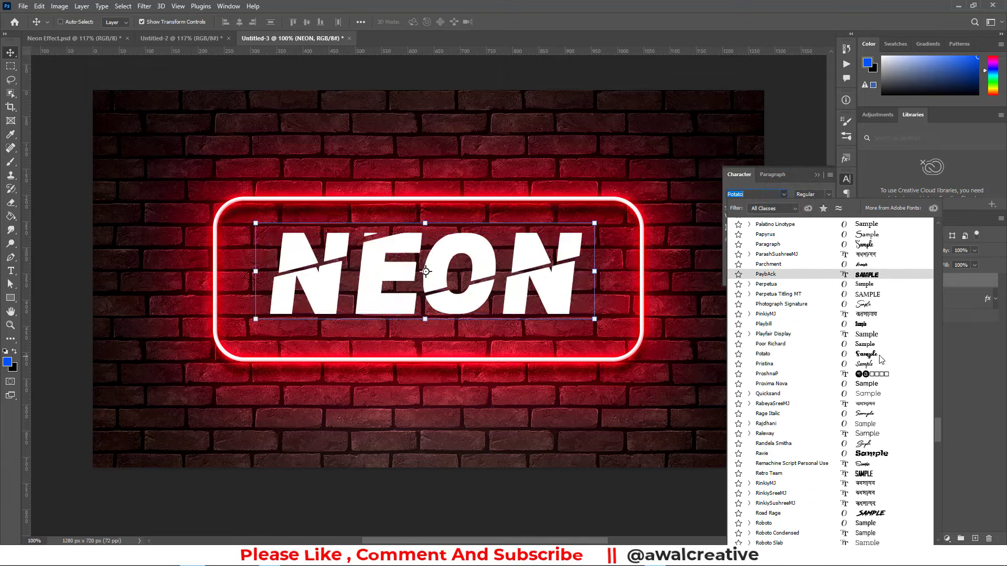
scroll(881, 348, down, 3)
scroll(883, 332, down, 3)
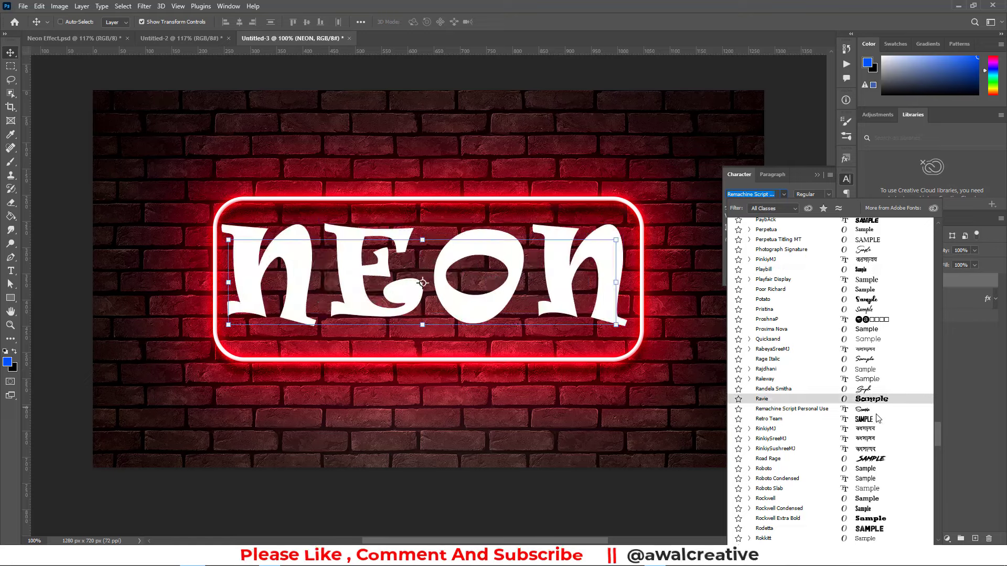
scroll(873, 417, down, 2)
scroll(875, 439, down, 3)
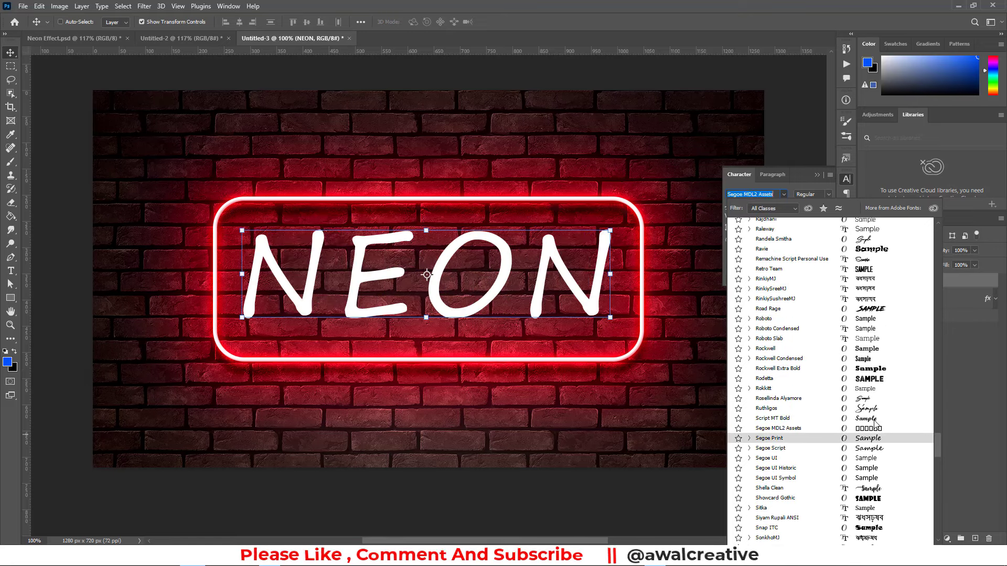
click(991, 361)
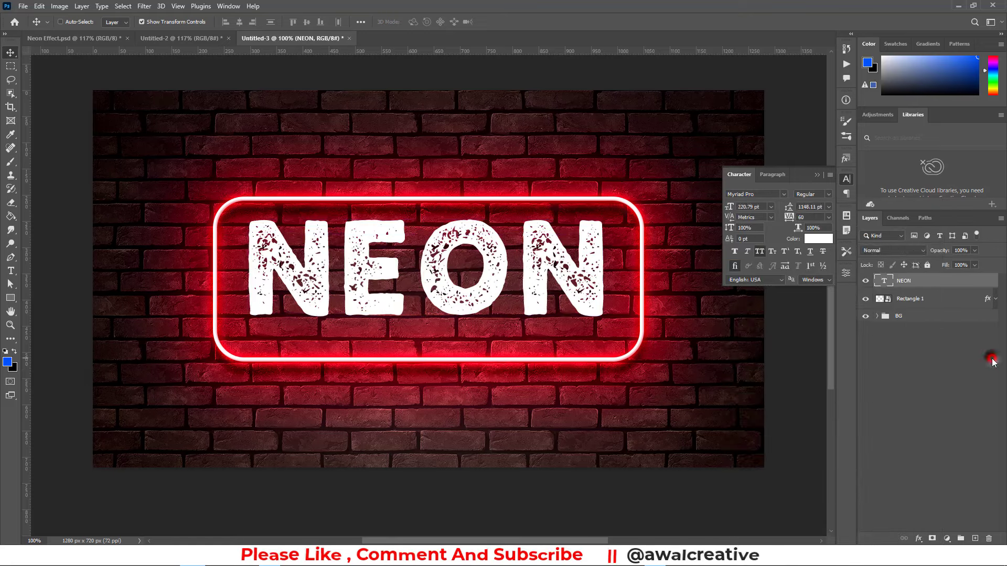
Step: Set the NEON text layer's font to Arial Regular
click(767, 194)
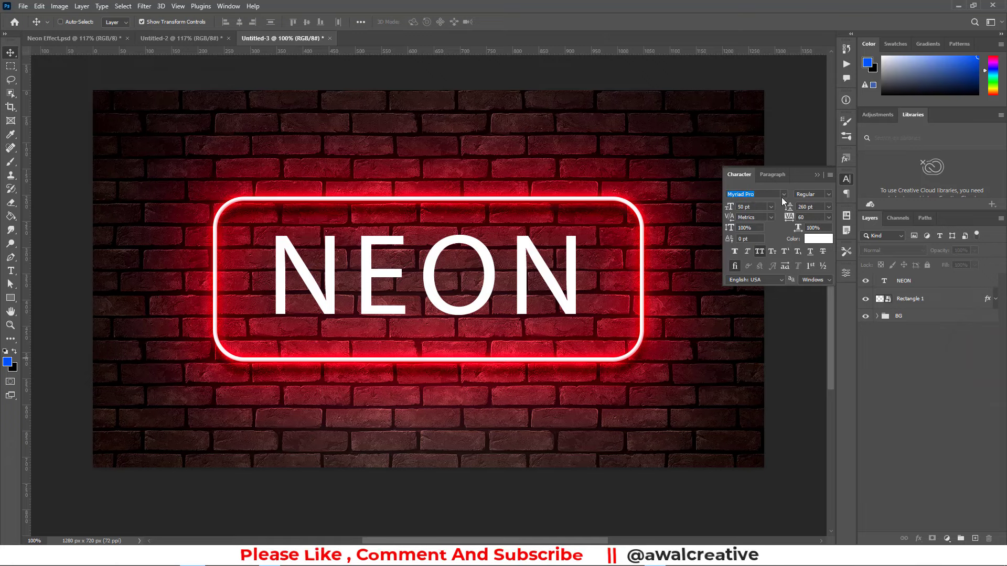
text(a)
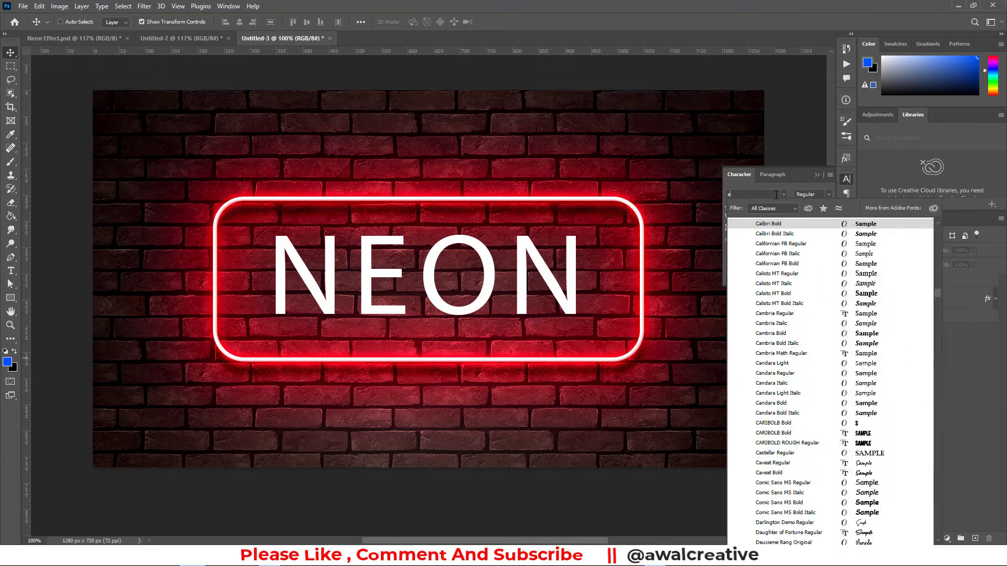
text(ril)
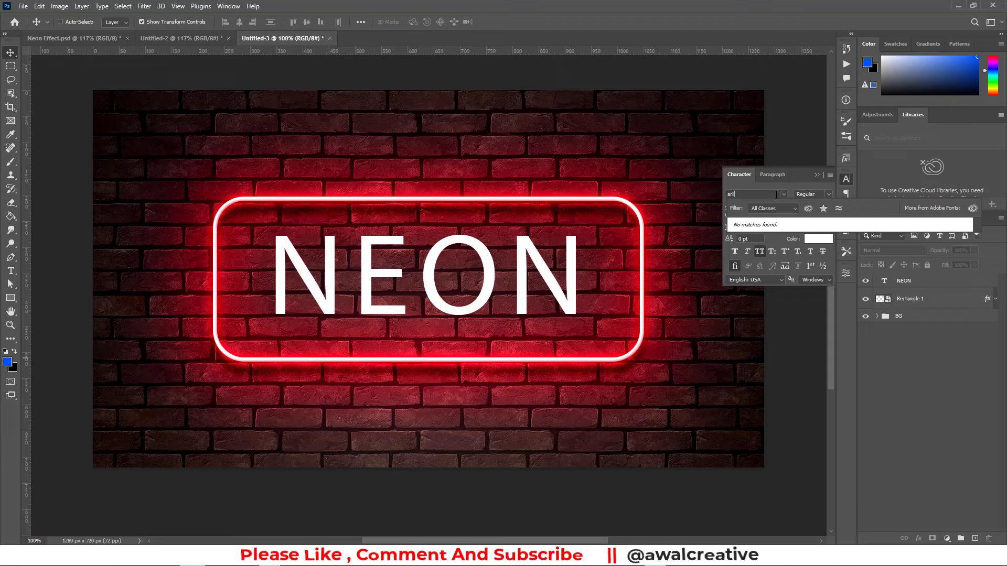
key(BackSpace)
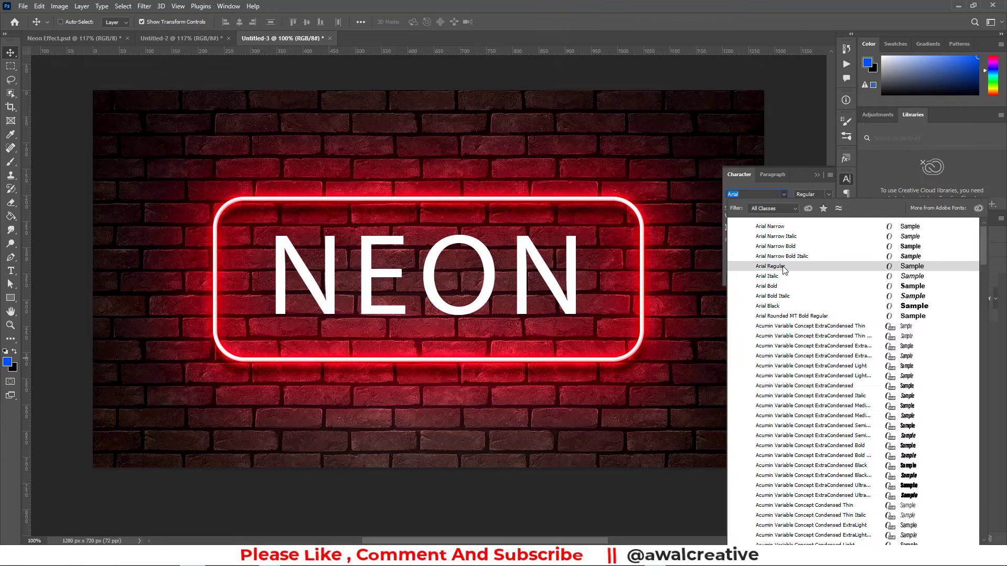
click(784, 269)
click(900, 281)
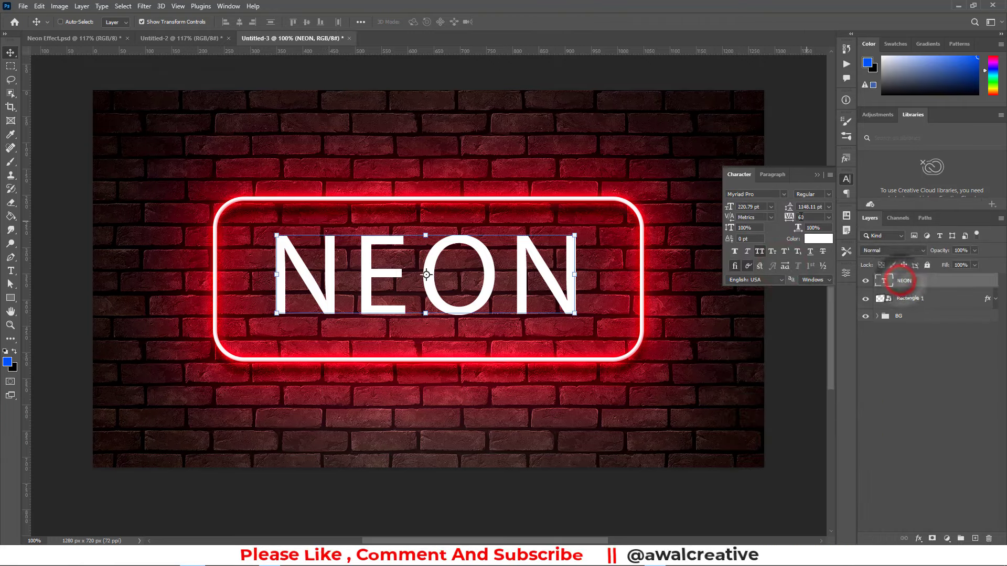
click(769, 194)
text(ar)
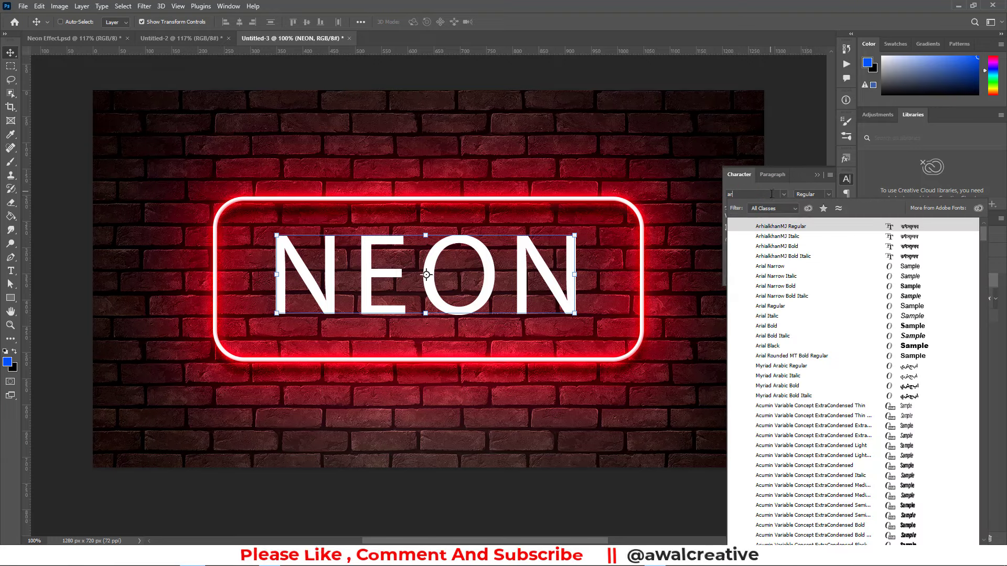
click(791, 306)
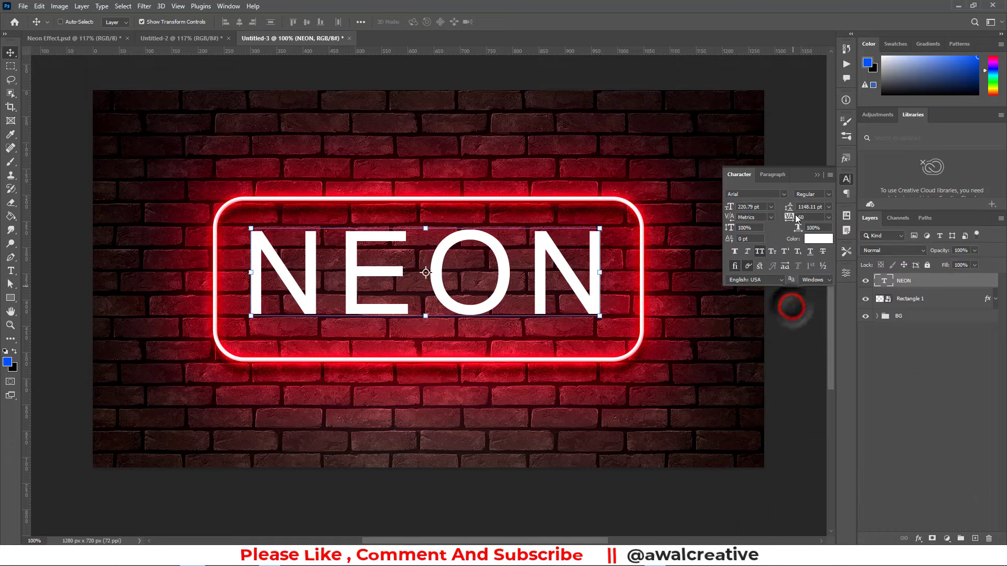
Step: Enable an OpenType alternate glyph option to narrow the letters, then close the Character panel
click(735, 266)
click(748, 265)
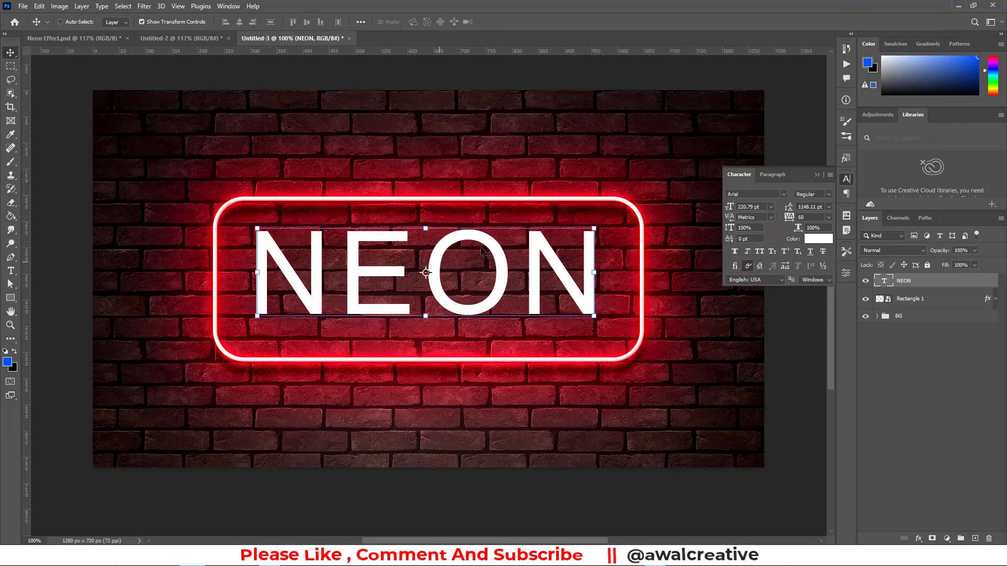
click(818, 176)
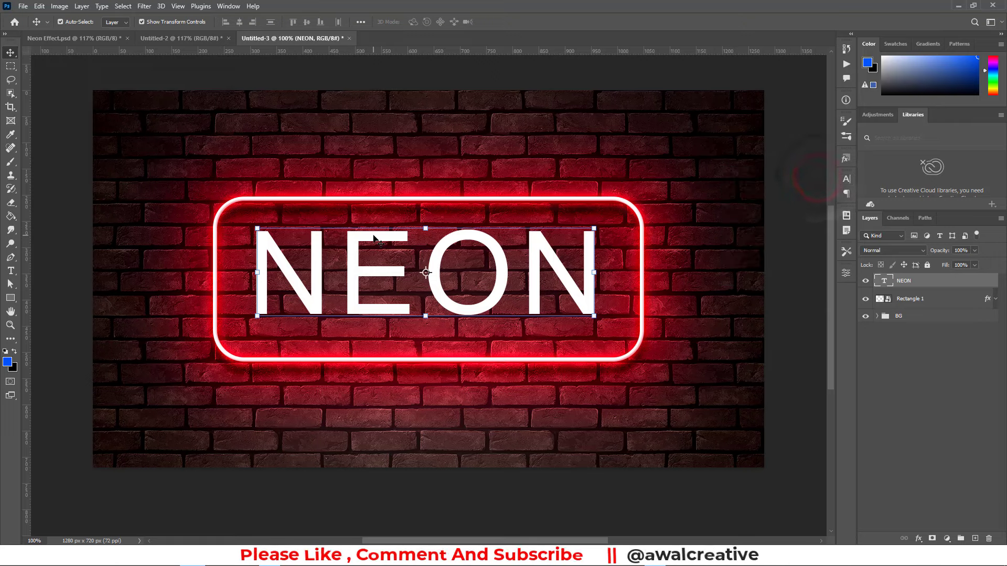
Step: Centre the NEON text horizontally and vertically on the canvas, then deselect
key(ctrl+a)
click(243, 24)
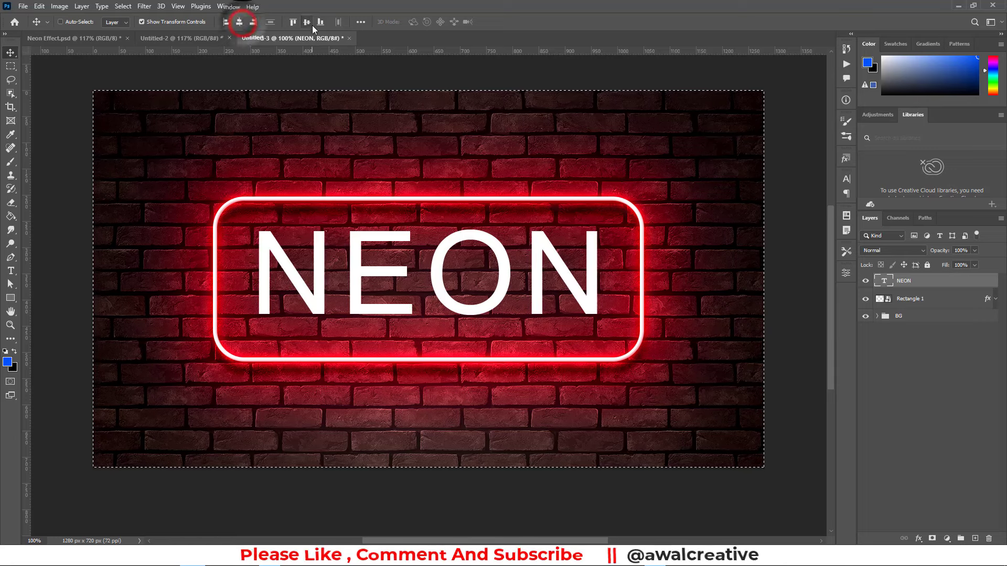
click(307, 22)
key(ctrl+d)
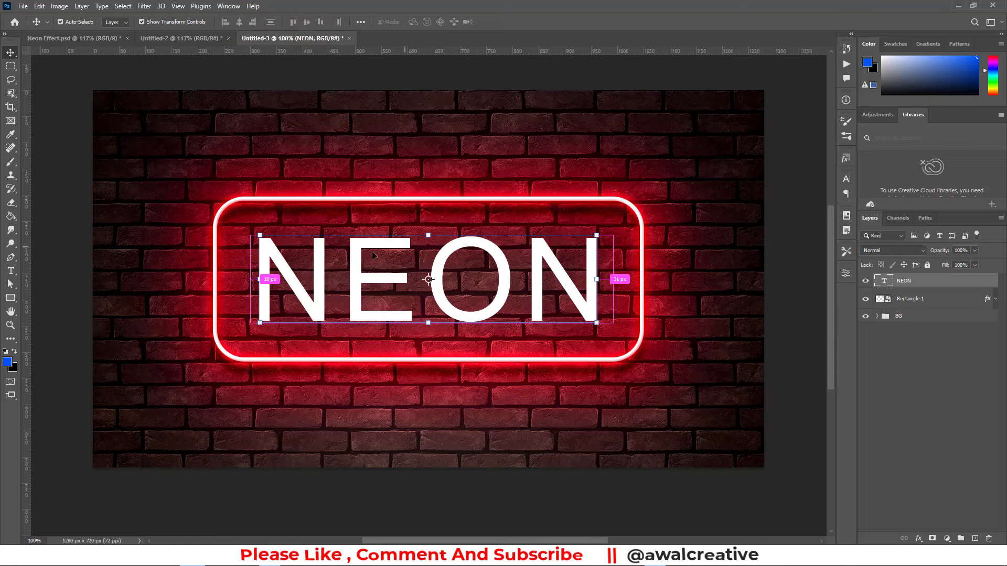
Step: Convert the NEON text layer into a smart object and bring up its layer menu
click(917, 285)
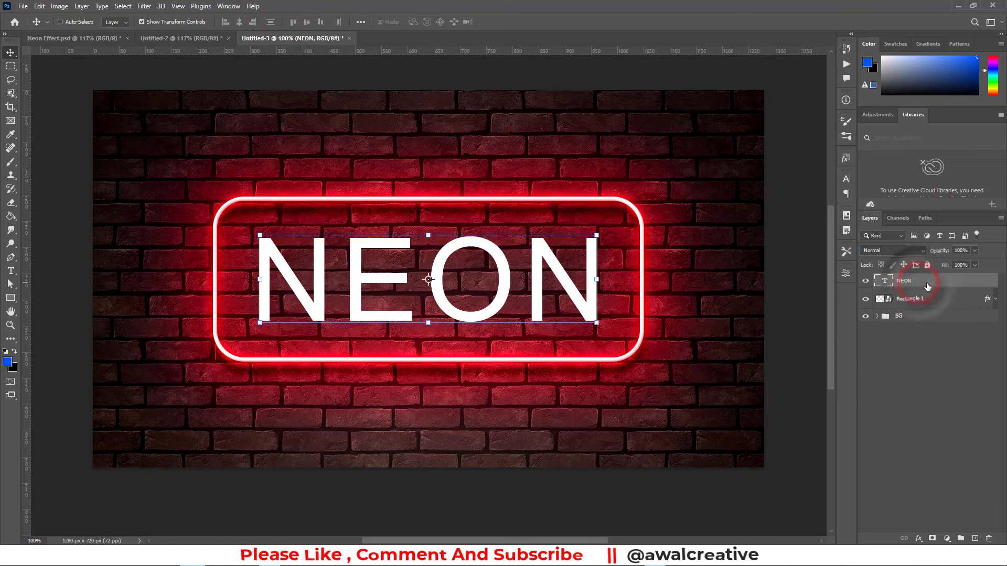
right_click(924, 284)
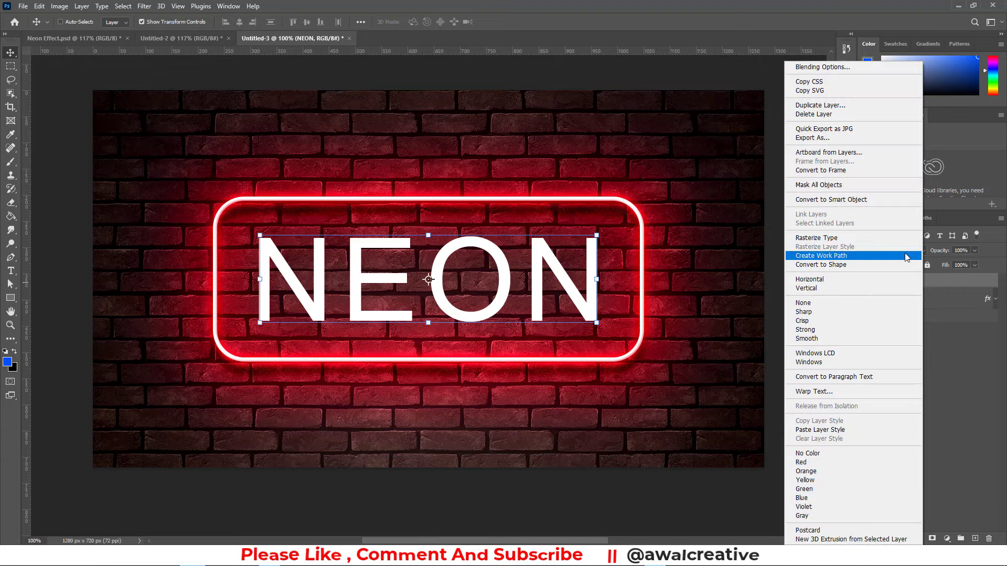
click(839, 200)
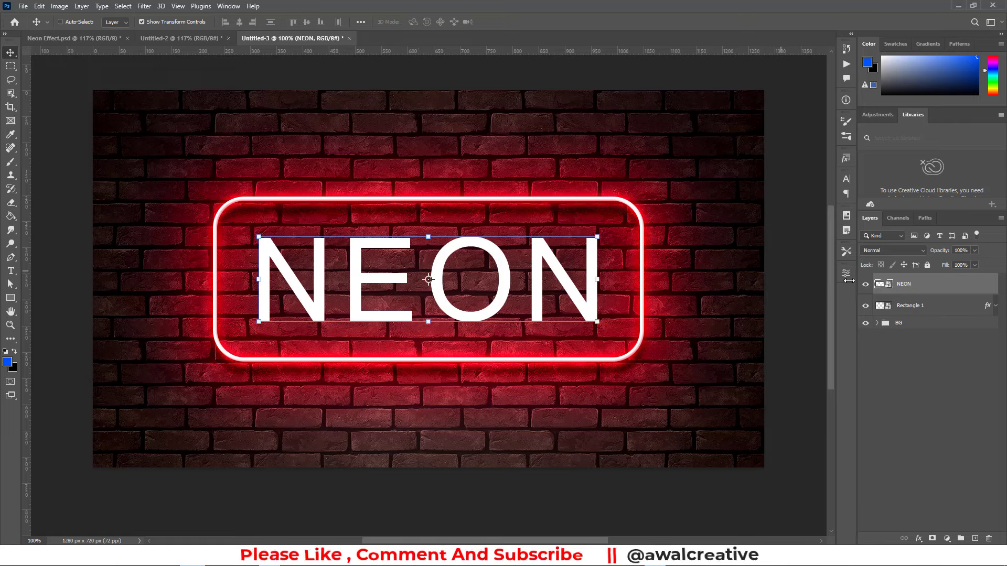
click(933, 283)
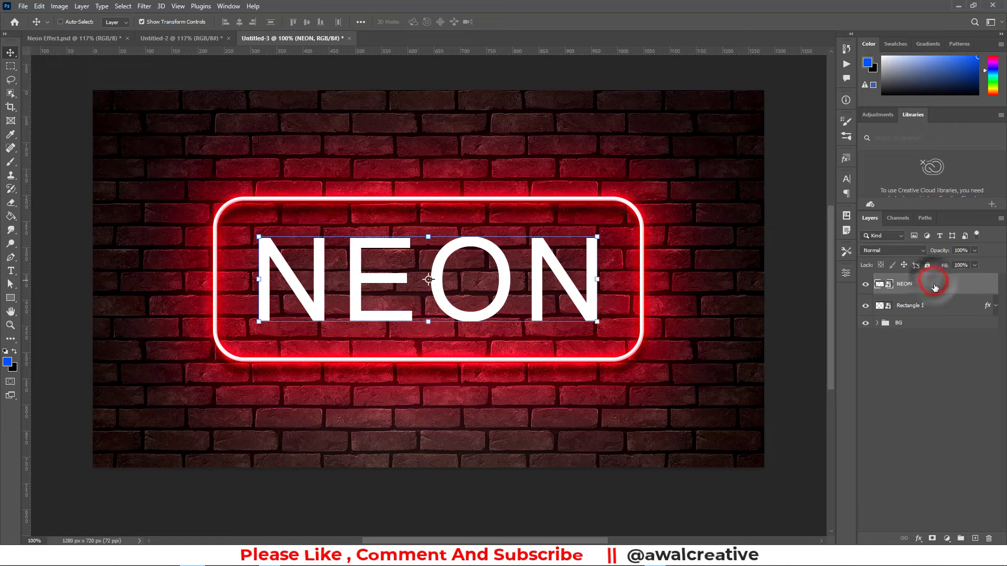
right_click(942, 286)
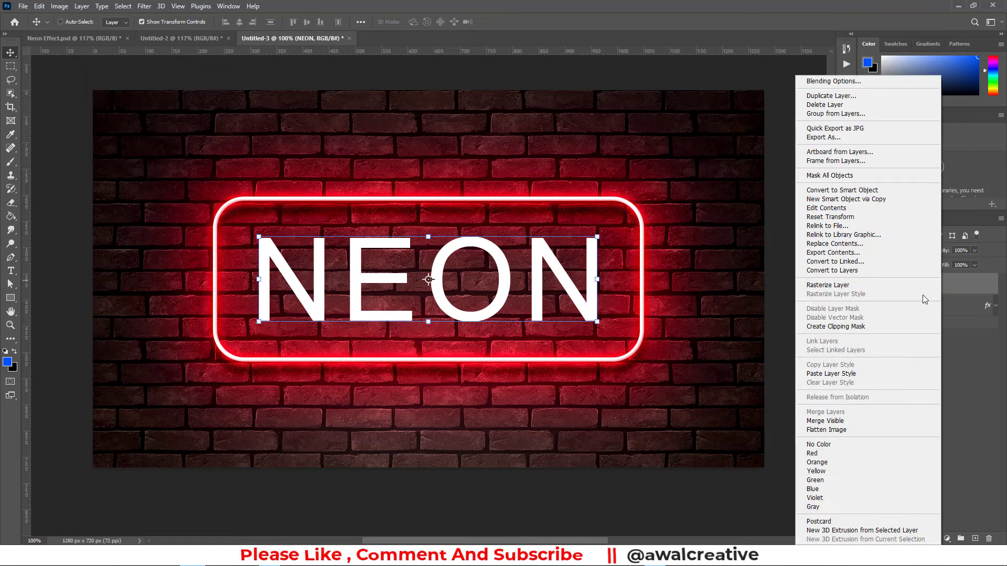
Step: Open Blending Options, reset the effects list to its defaults and enable Drop Shadow
click(816, 81)
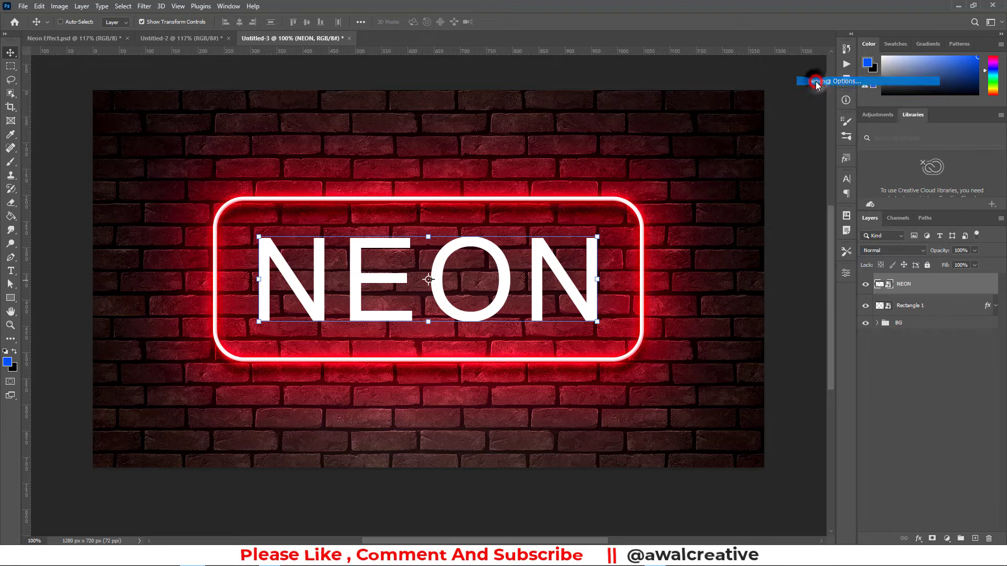
drag(576, 91, 554, 108)
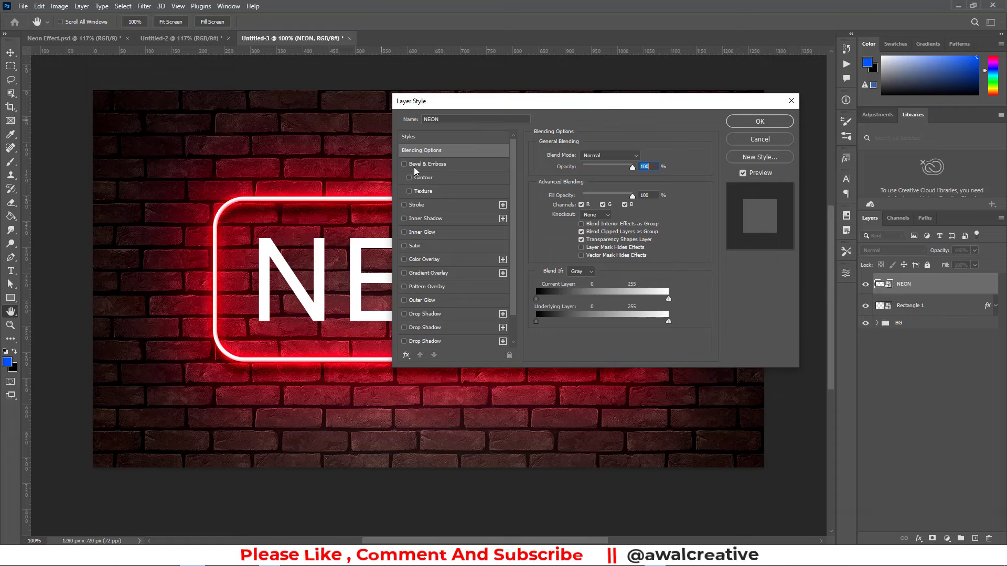
scroll(444, 310, down, 2)
click(409, 360)
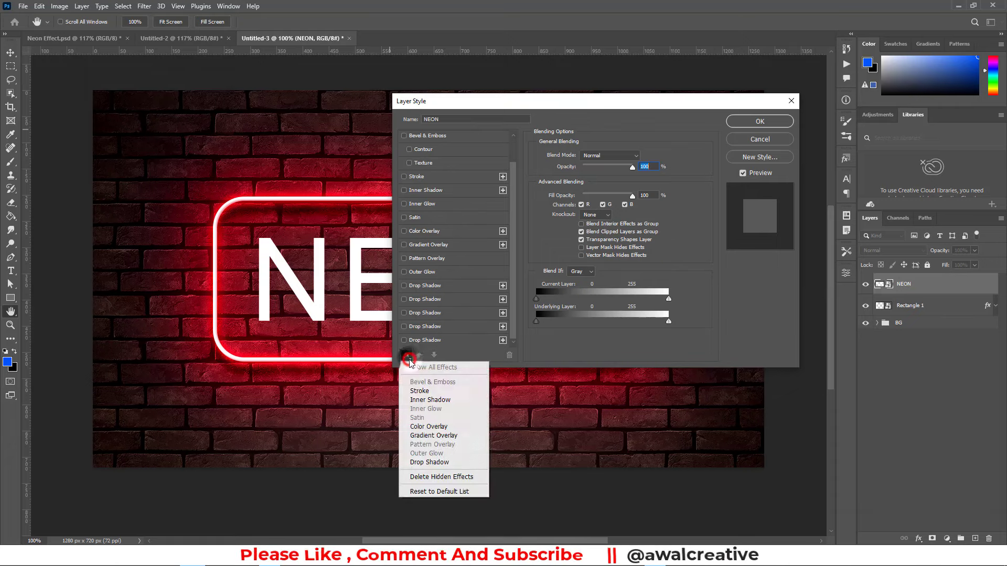
click(433, 491)
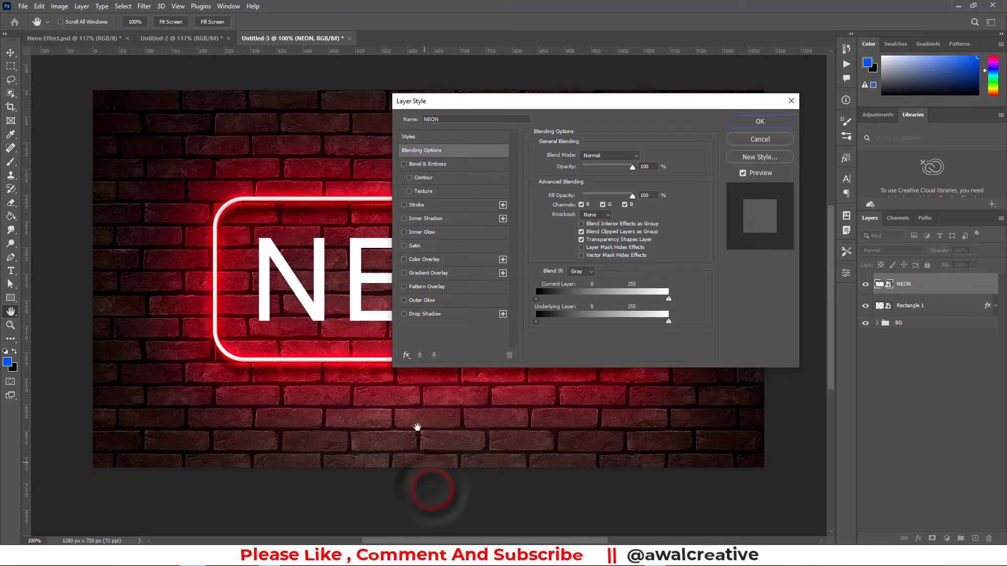
click(435, 314)
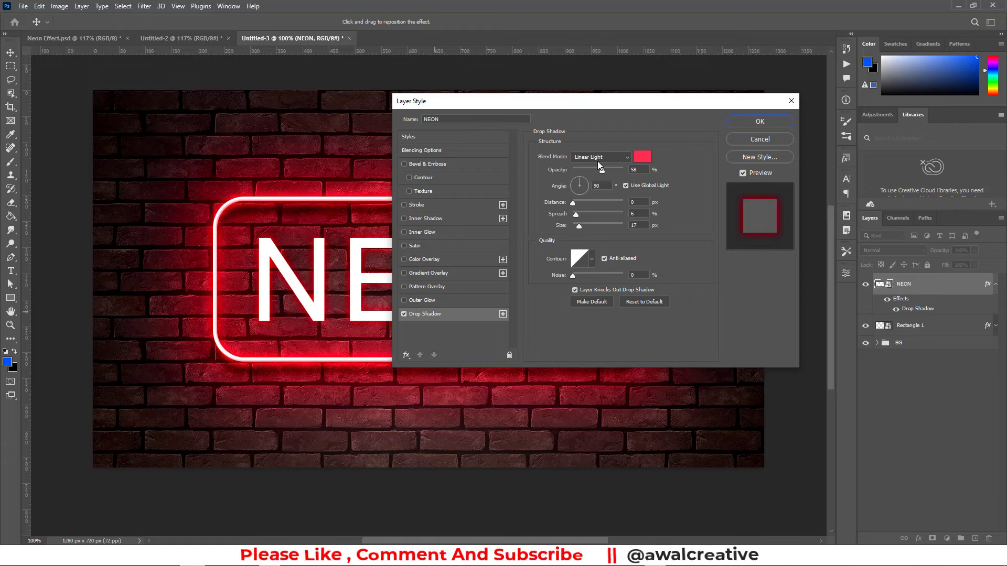
Step: Make the drop shadow pale cream #fff8e0 at 51% opacity, 6% spread and 17 px size
click(642, 156)
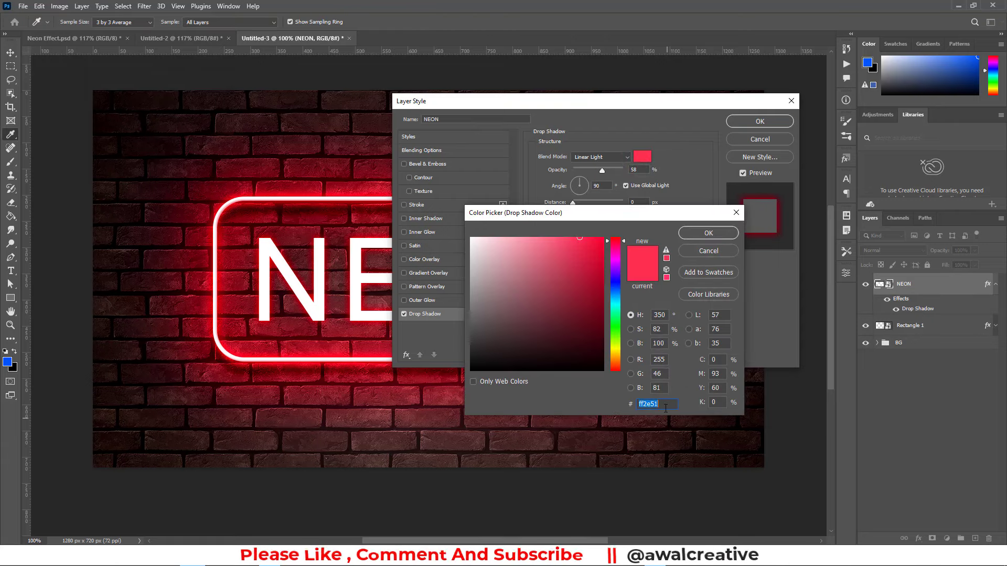
text(fff)
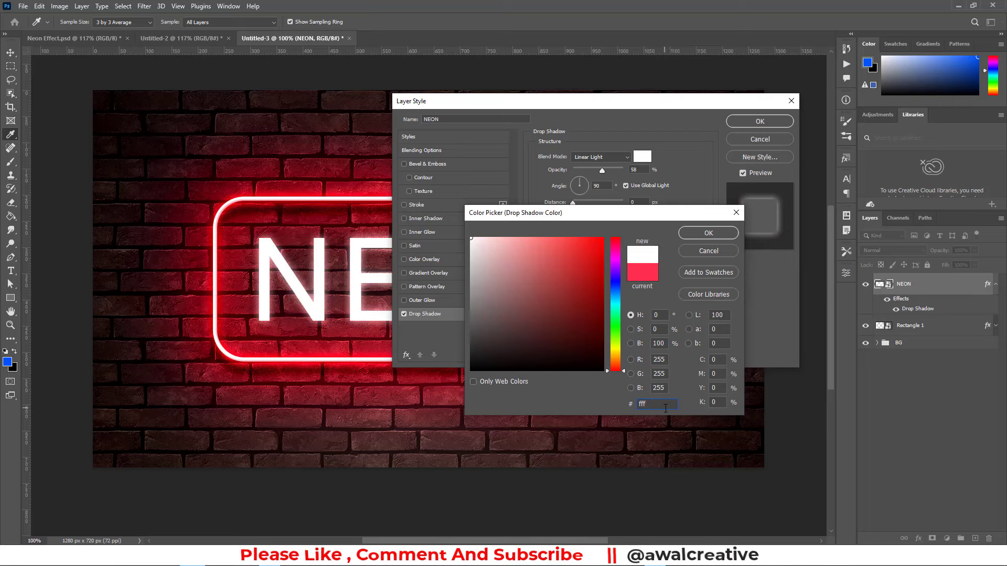
text(8e)
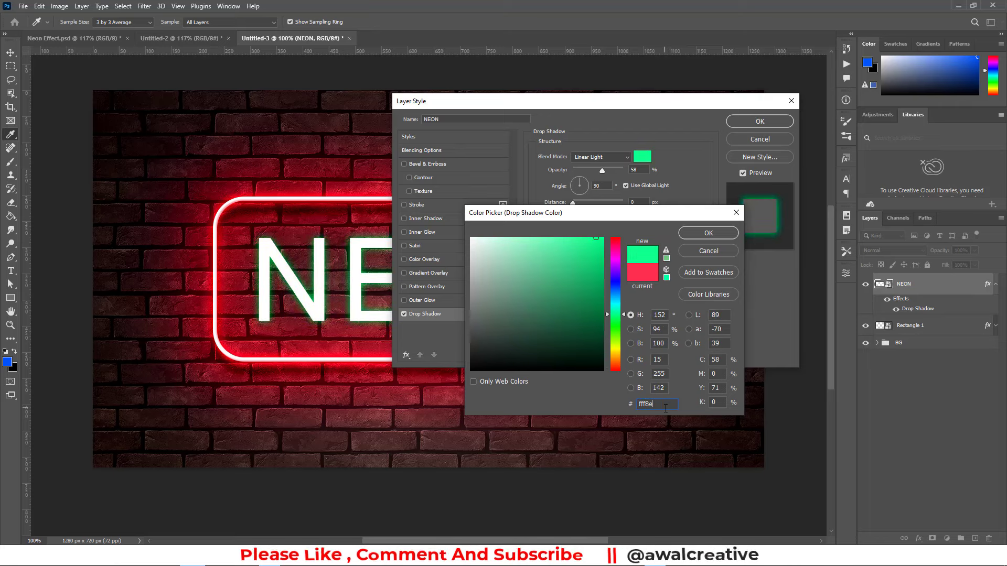
text(0)
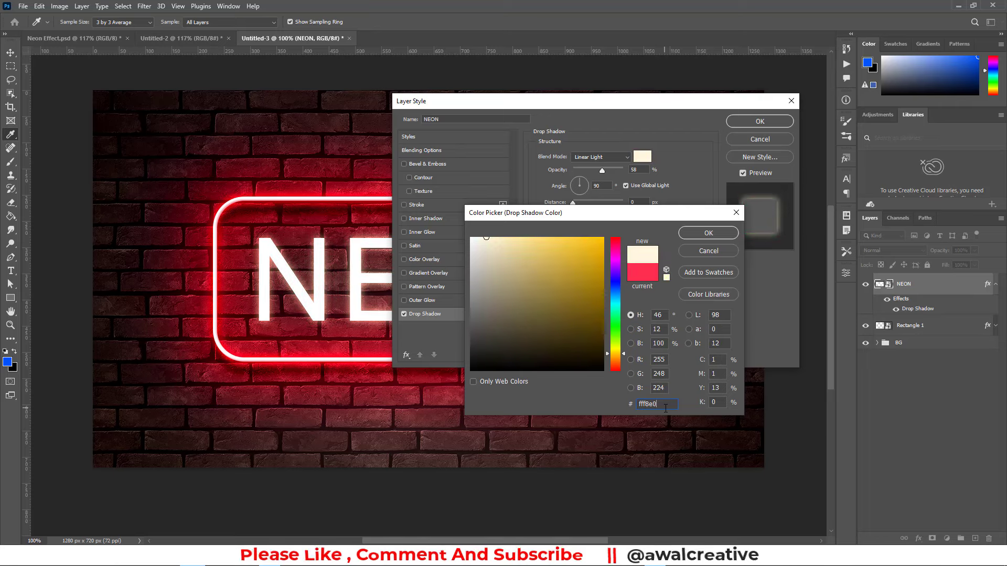
click(694, 233)
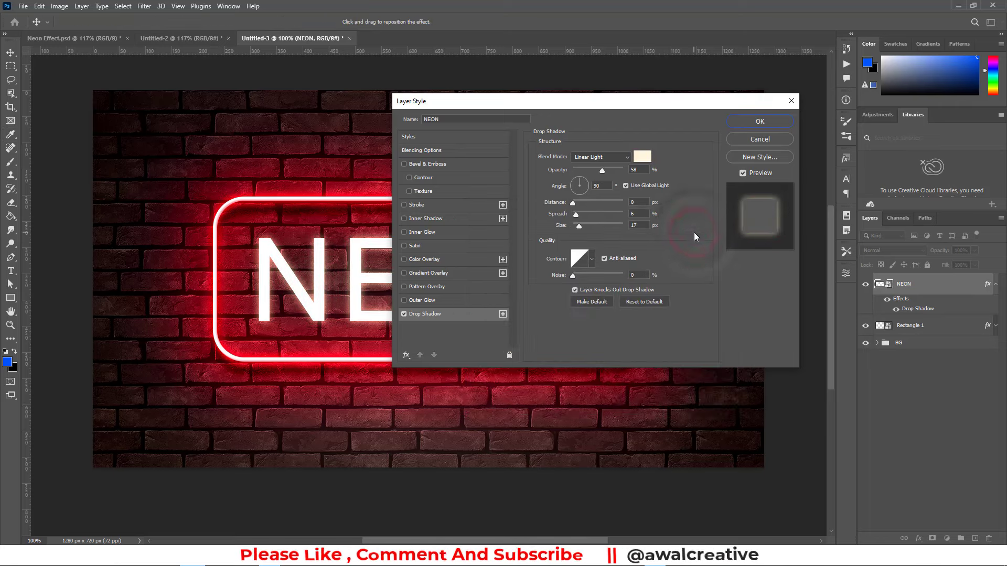
click(637, 170)
text(51)
click(636, 201)
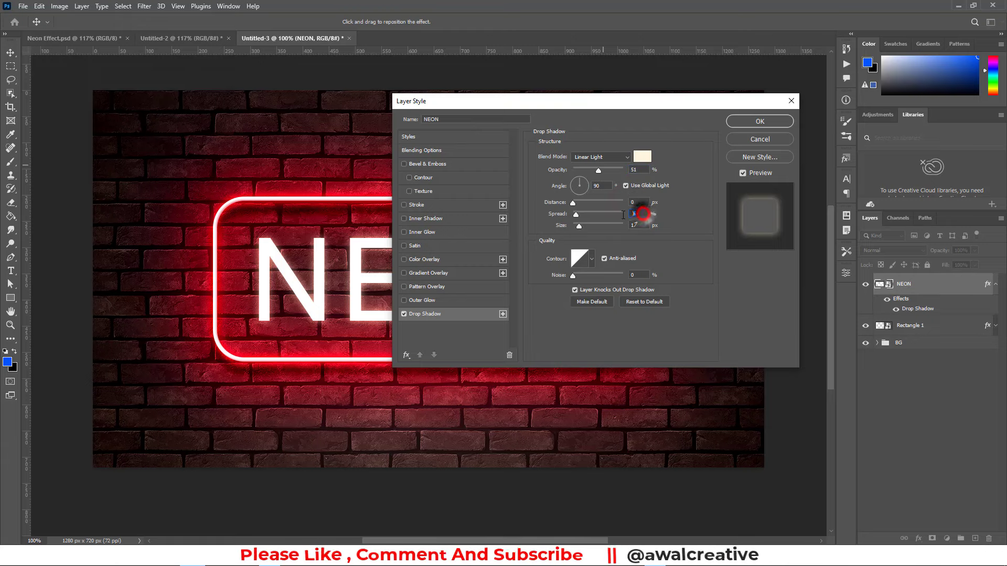
click(638, 226)
Step: Add a second drop shadow coloured pale cyan #b5f4ff
click(502, 314)
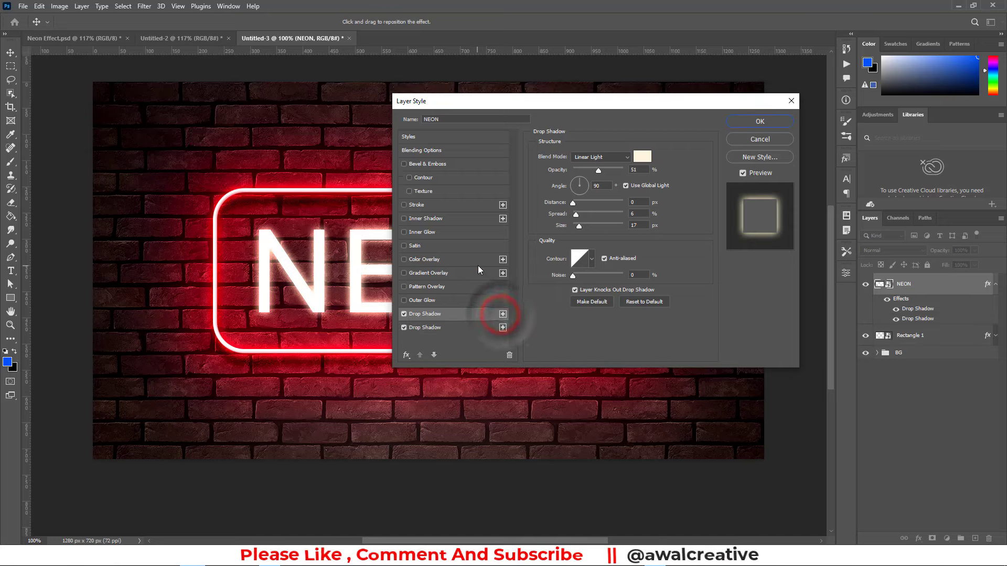
click(455, 328)
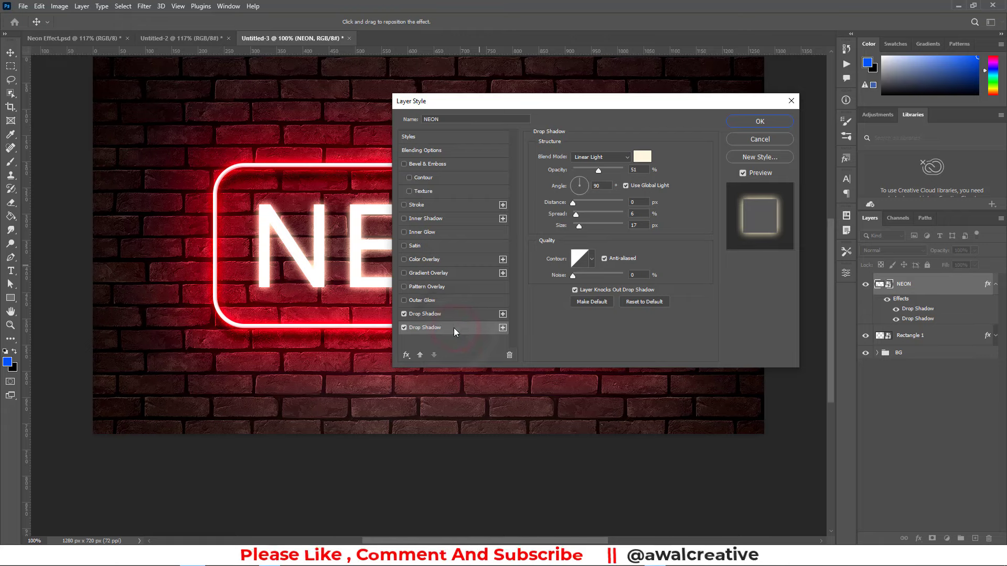
click(642, 157)
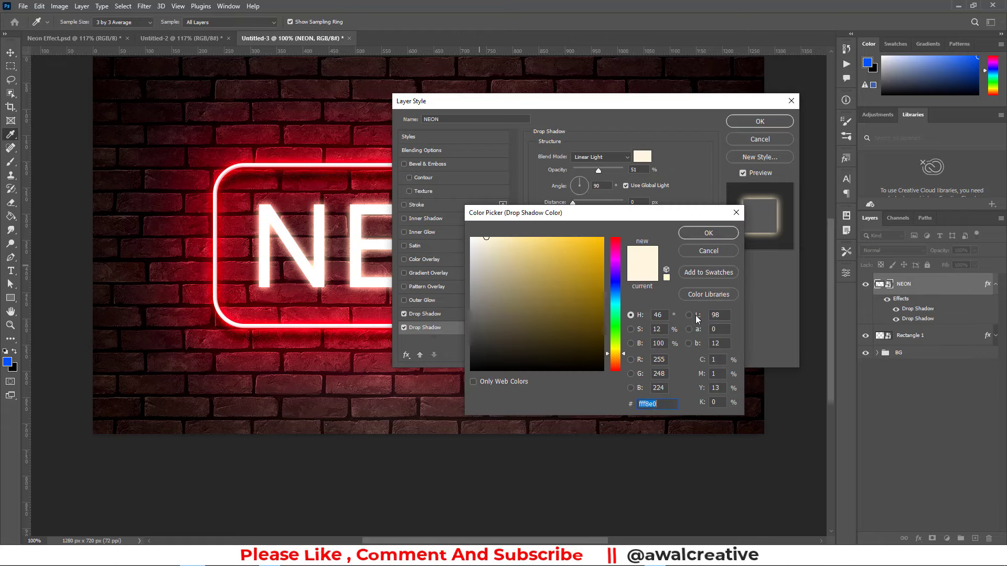
text(b5)
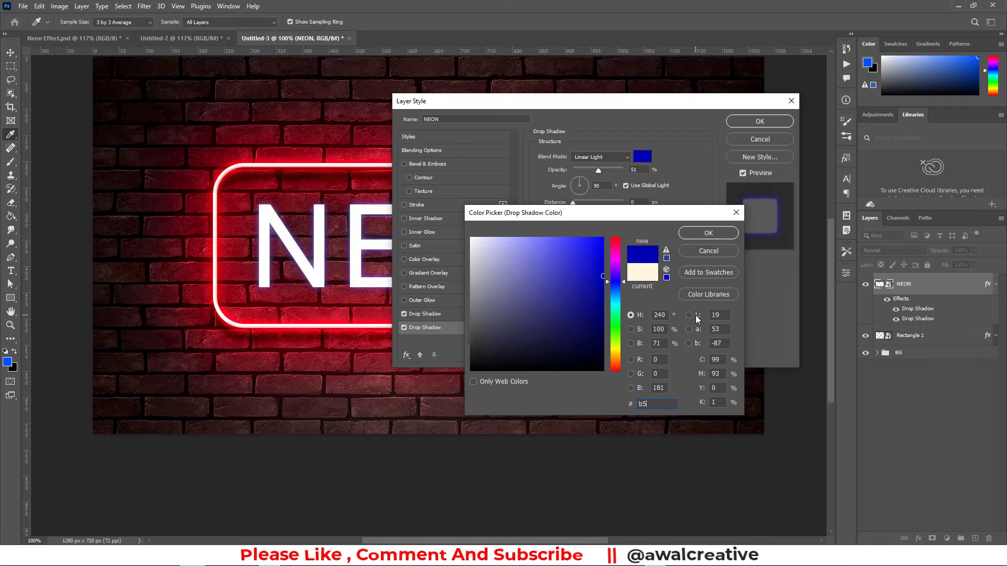
text(f4)
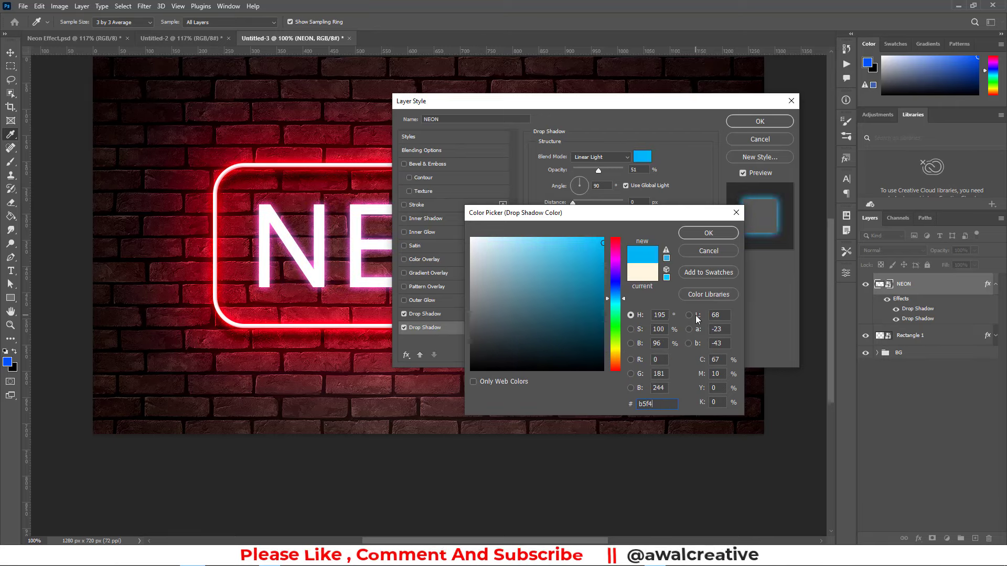
text(ff)
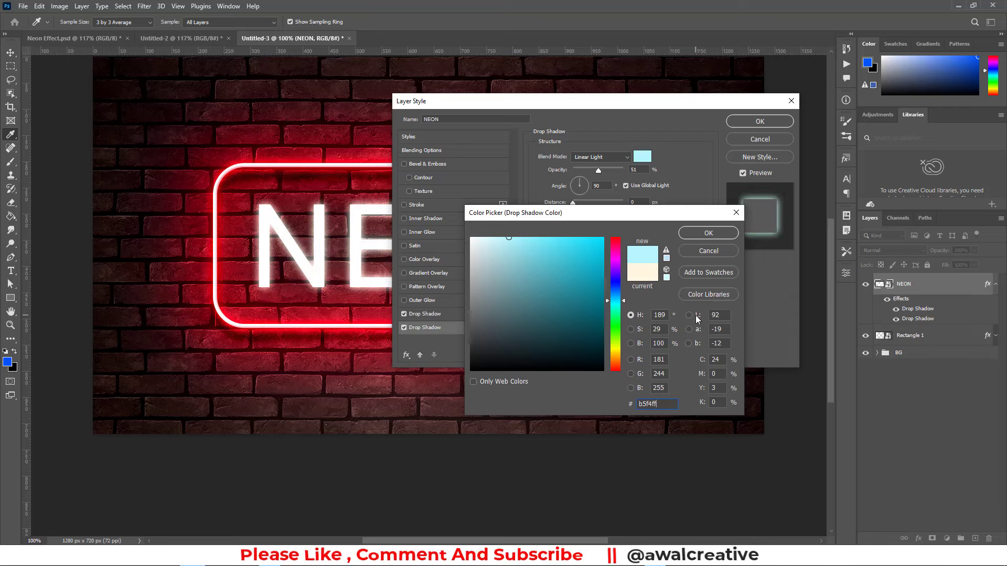
click(716, 234)
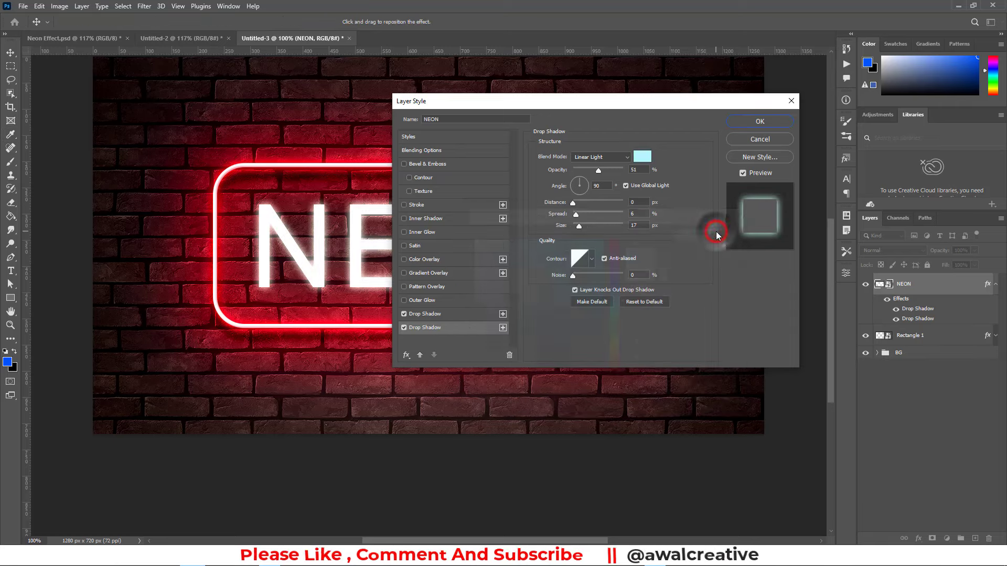
Step: Set the second shadow to 23% opacity, 9 px distance, 9% spread and 27 px size
double_click(635, 170)
text(23)
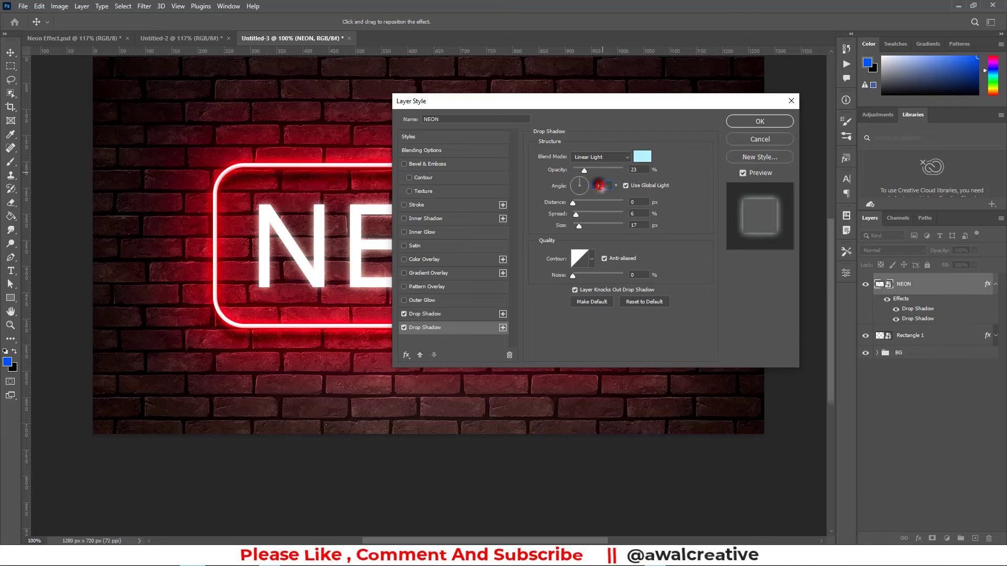
key(Tab)
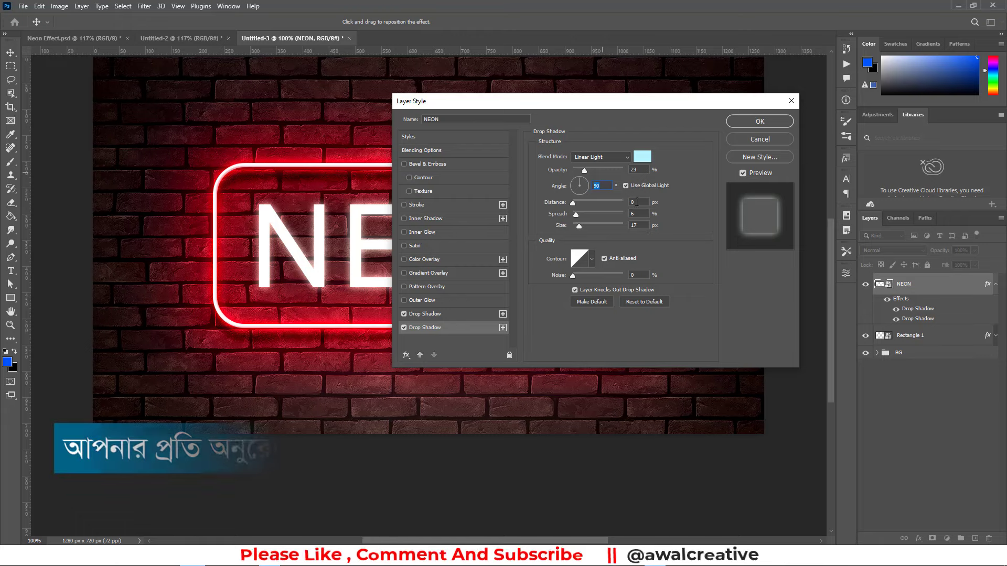
click(634, 203)
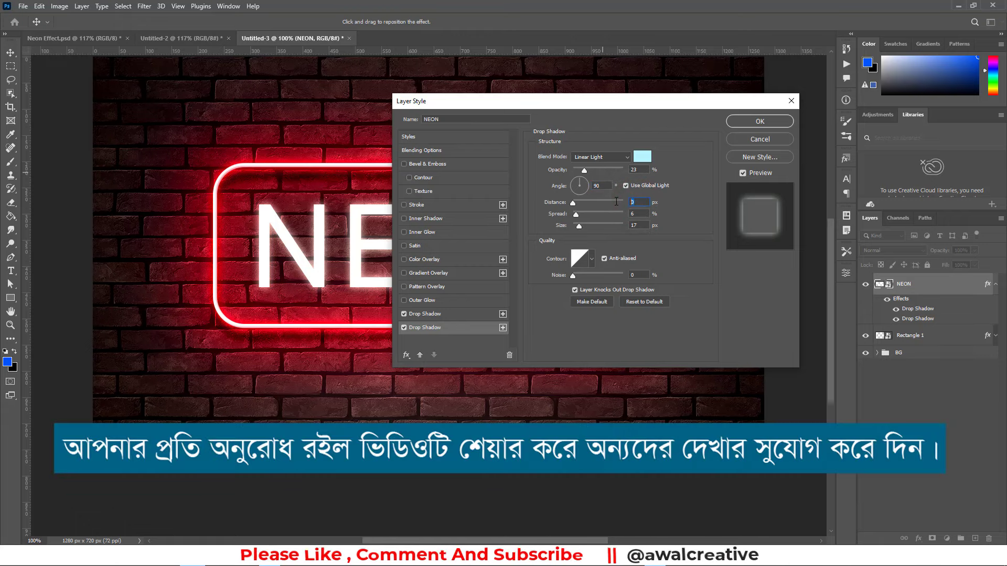
text(3)
click(639, 214)
text(9)
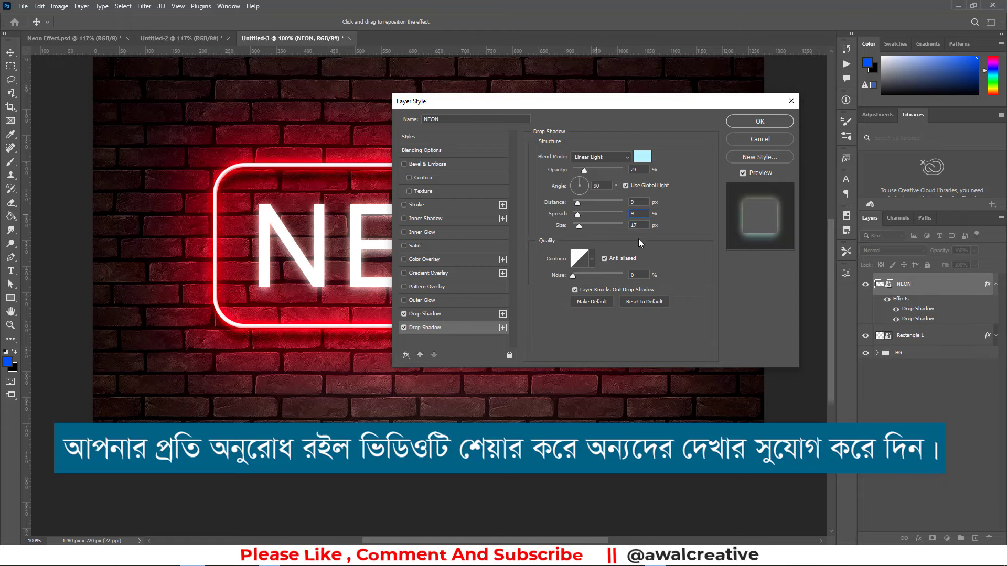
click(645, 225)
text(27)
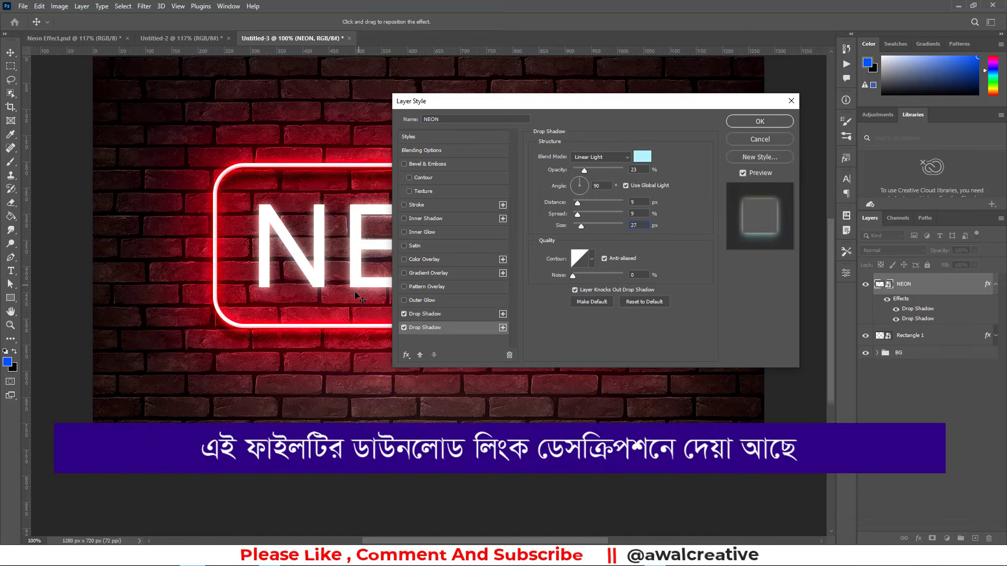
Step: Add a third drop shadow in Vivid Light blend mode with pale blue colour #d3efff
click(502, 327)
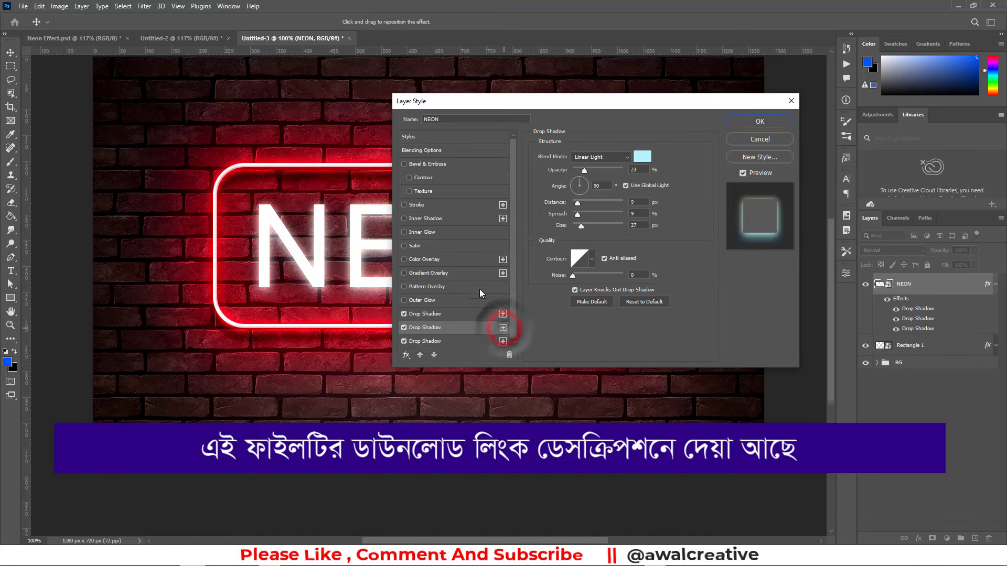
click(460, 343)
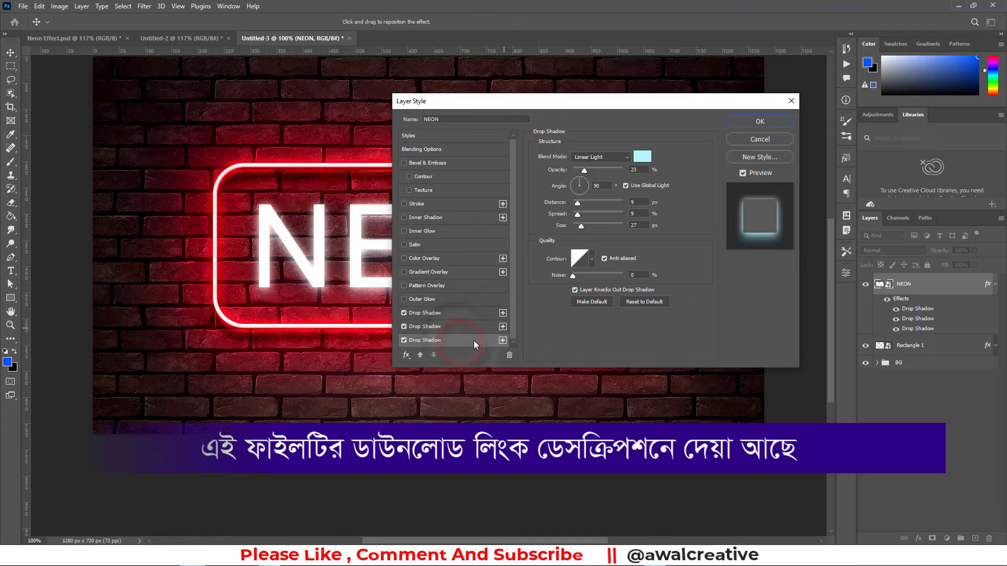
click(625, 156)
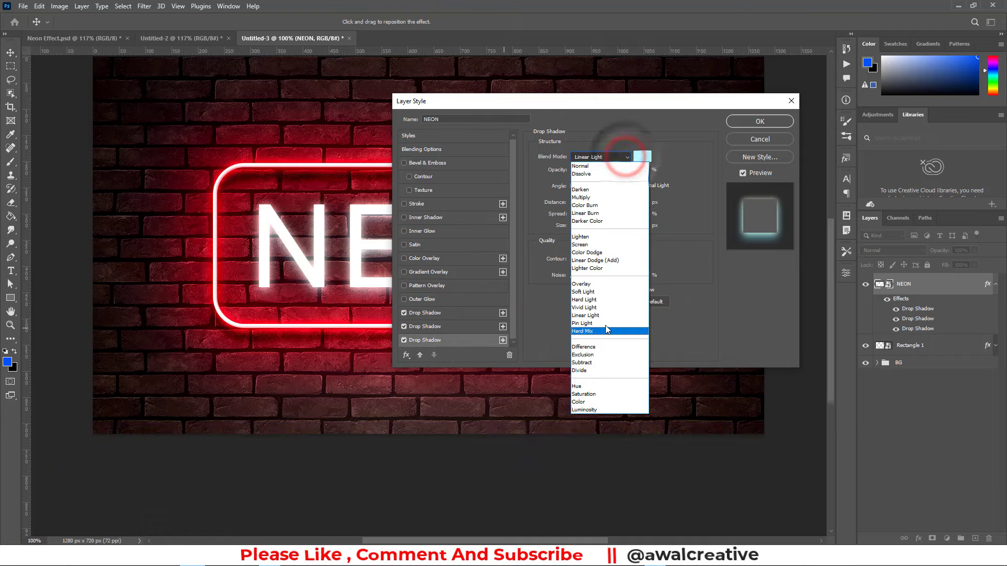
click(598, 309)
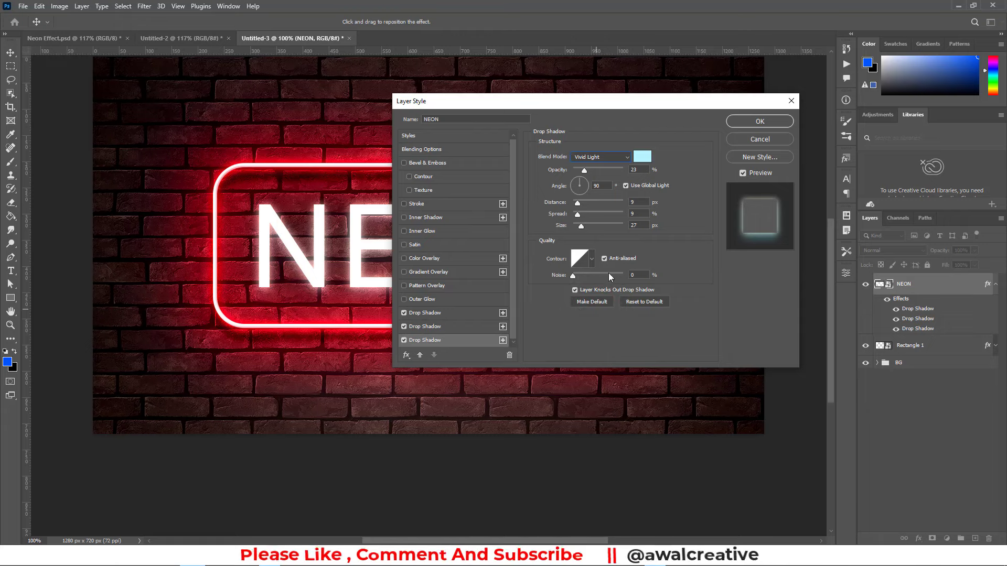
click(642, 156)
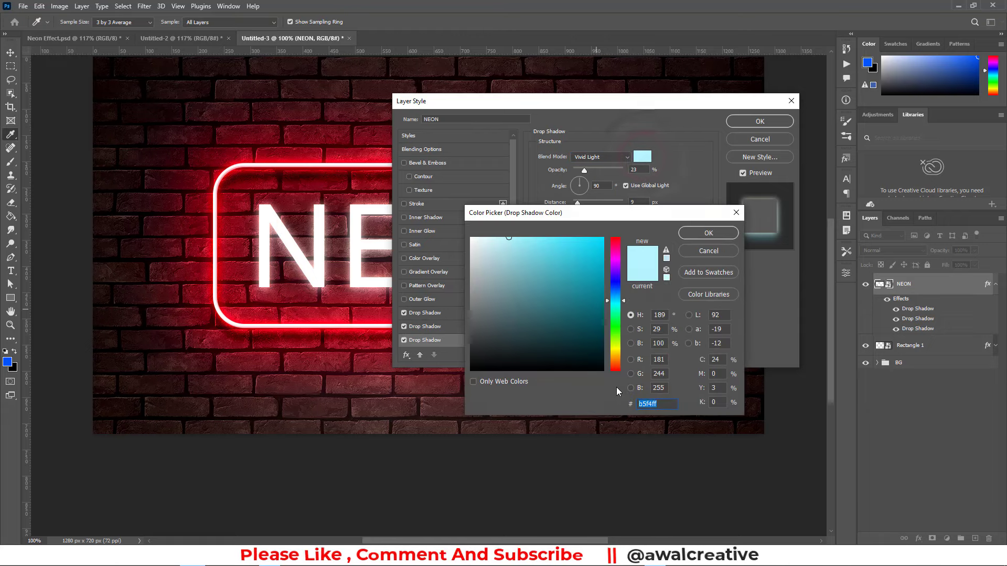
text(d)
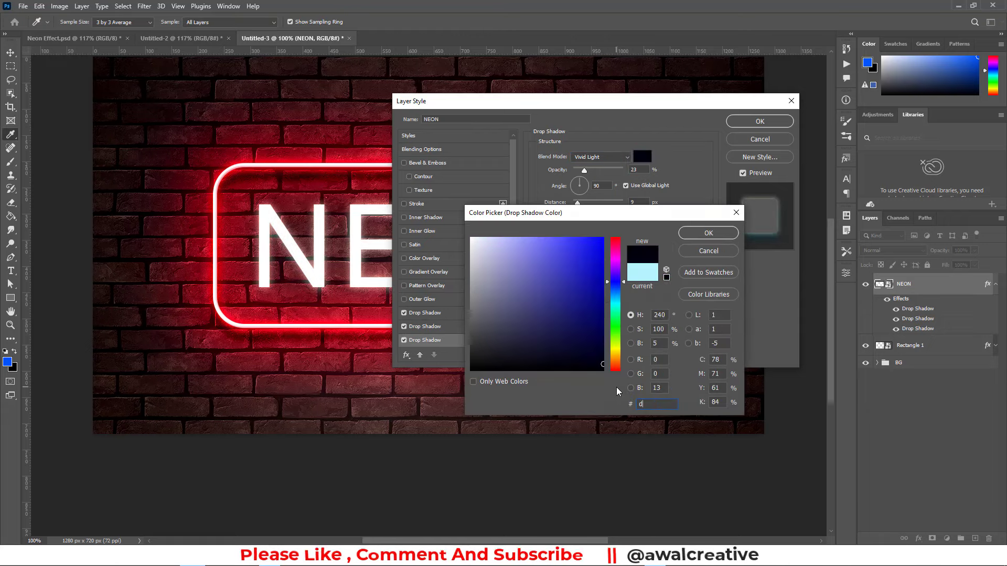
text(3)
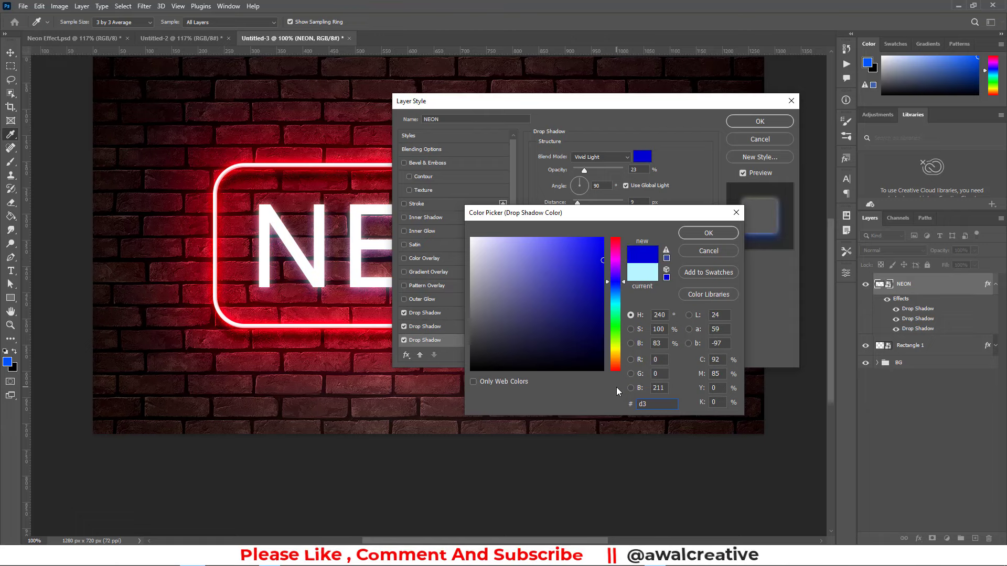
text(eff)
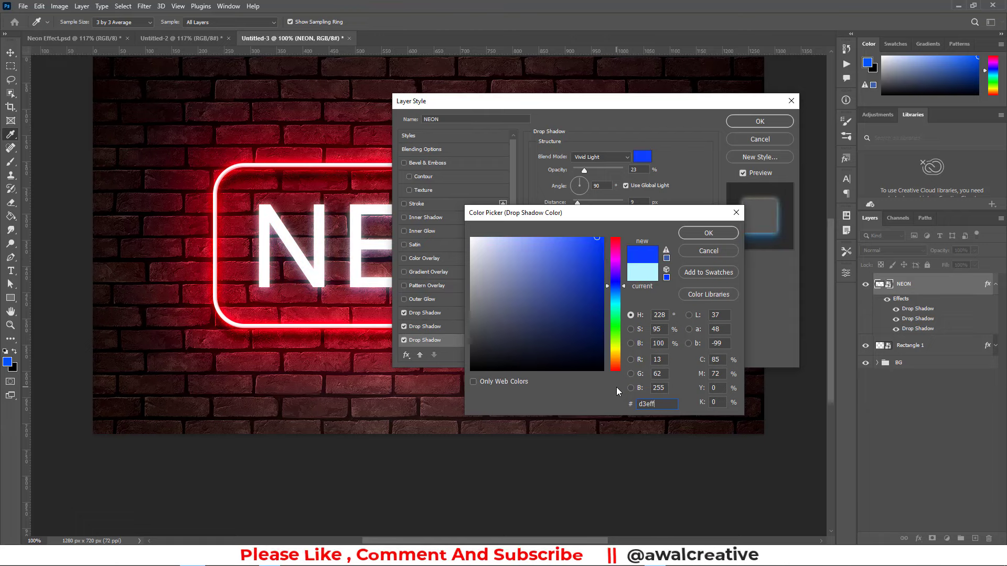
text(f)
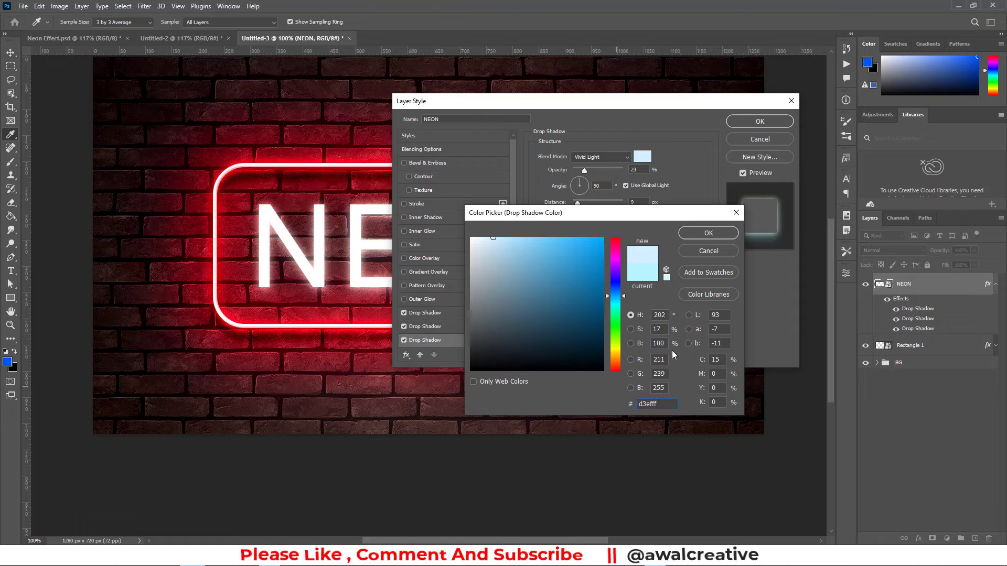
click(712, 234)
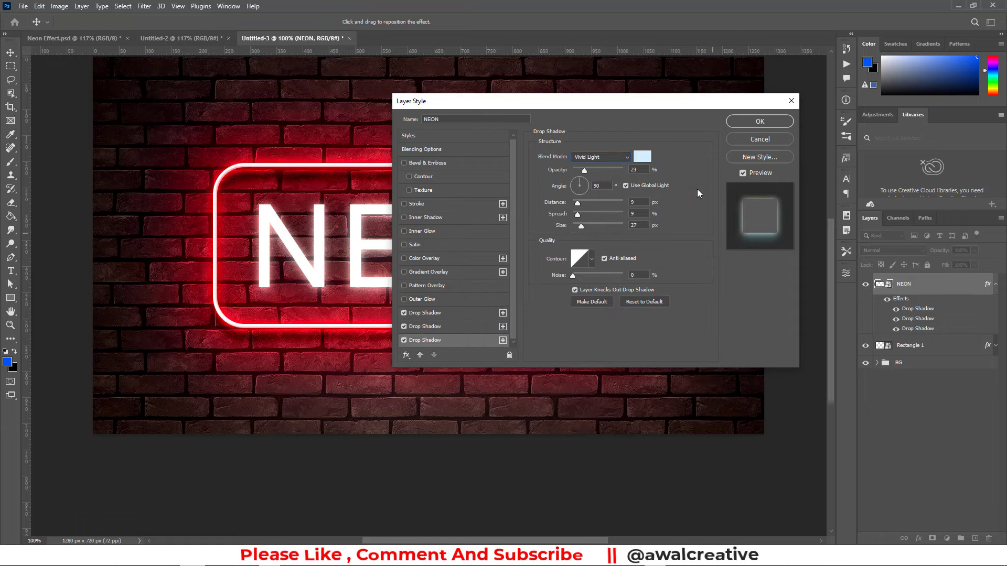
Step: Set the third shadow to 39% opacity, 0 distance, 27% spread and 125 px size
double_click(644, 169)
text(8)
text(39)
click(598, 186)
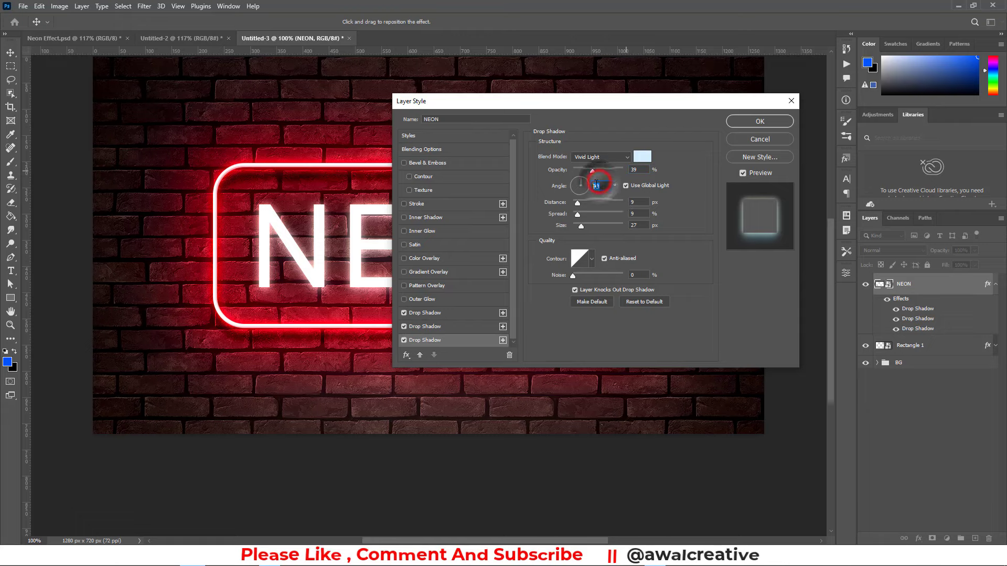
click(637, 203)
text(0)
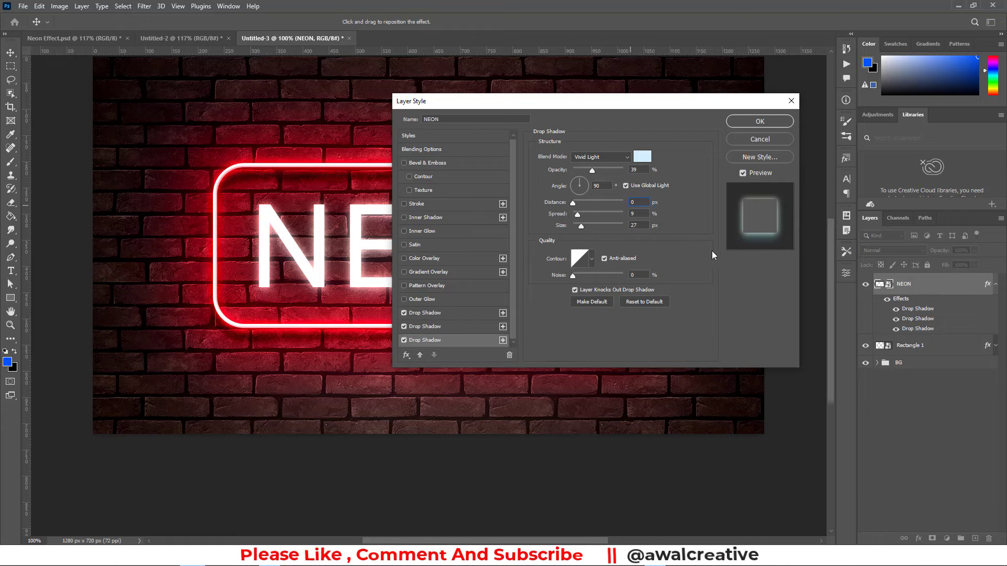
click(638, 213)
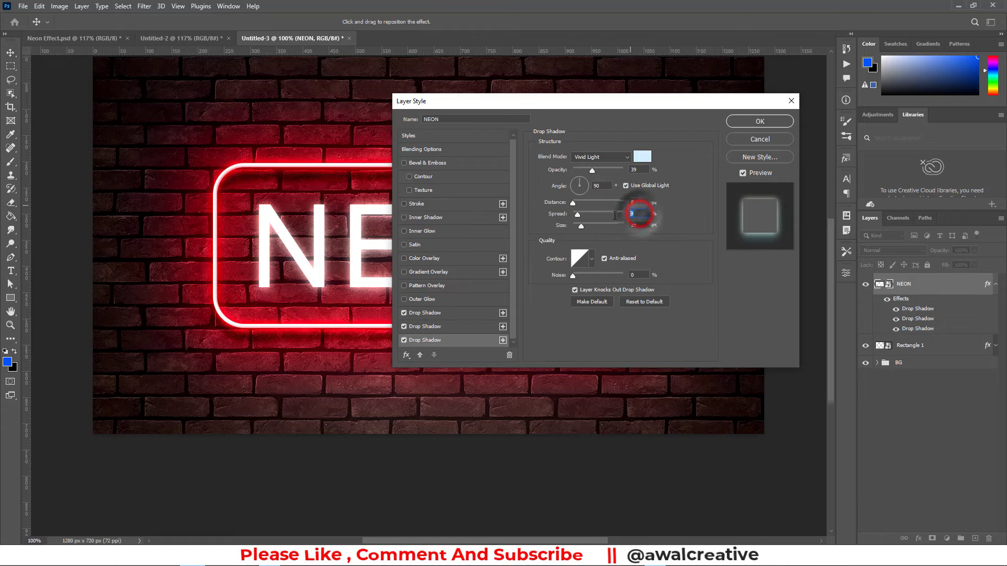
text(27)
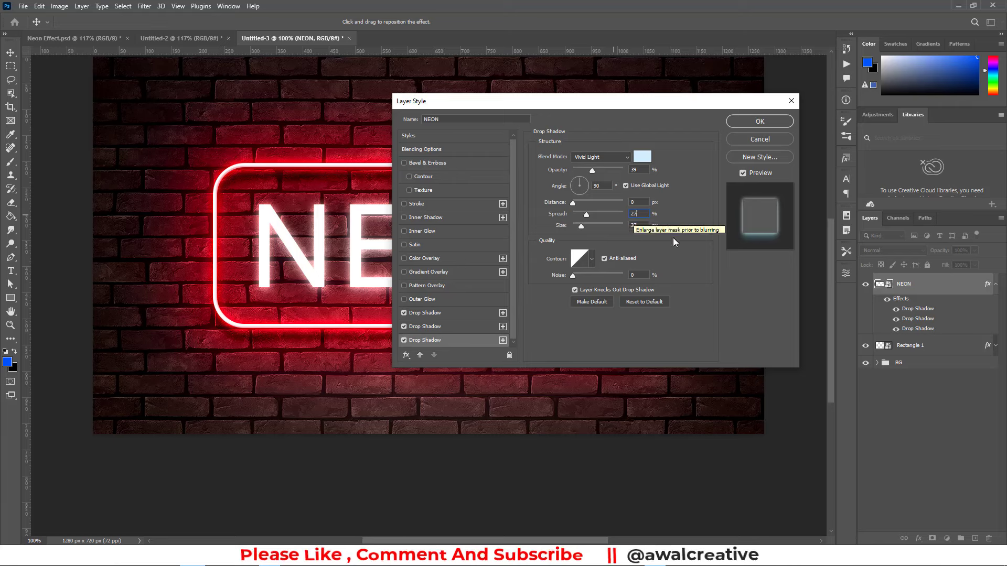
click(639, 225)
text(1)
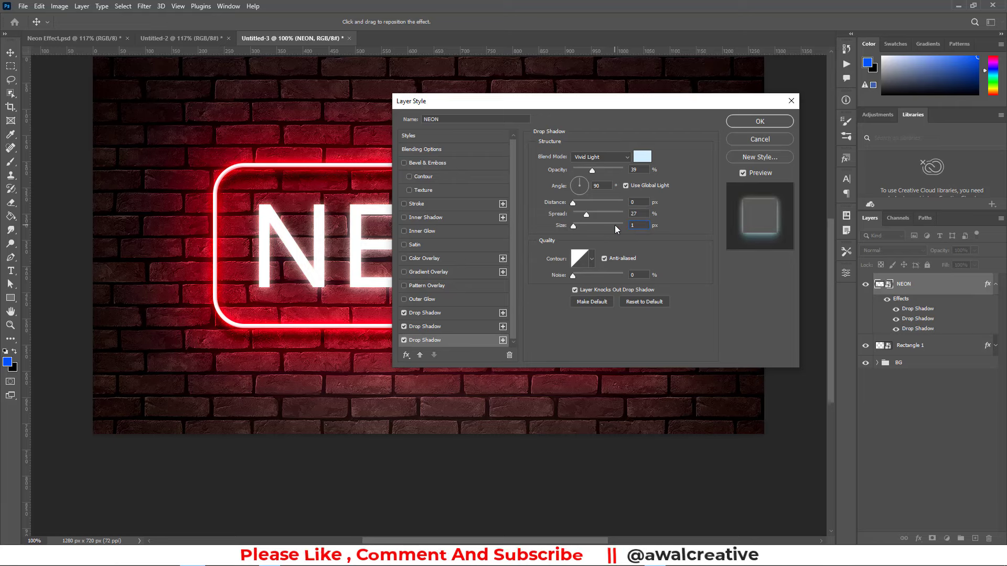
text(25)
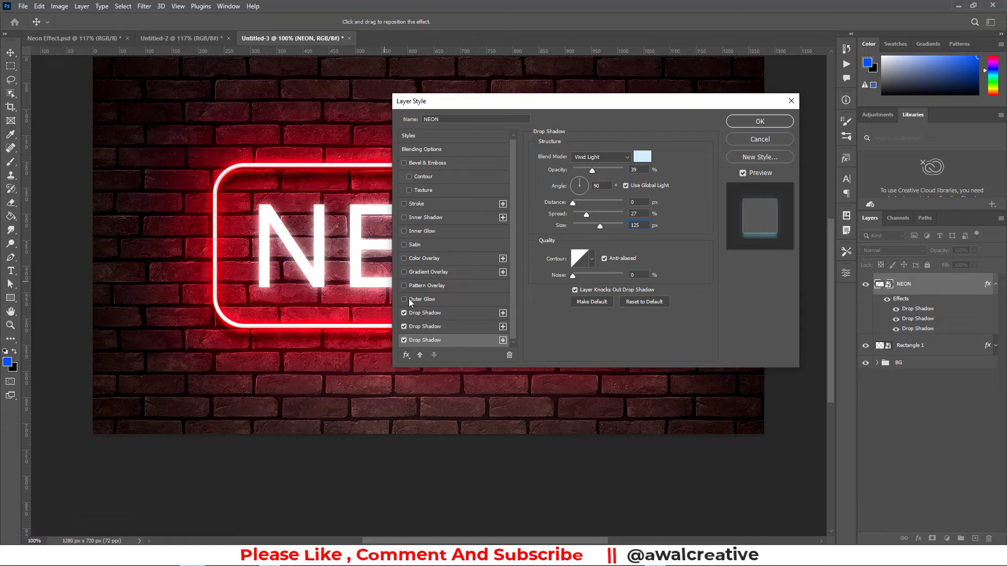
Step: Add a fourth drop shadow coloured sky blue #73c5ff
click(503, 340)
click(461, 340)
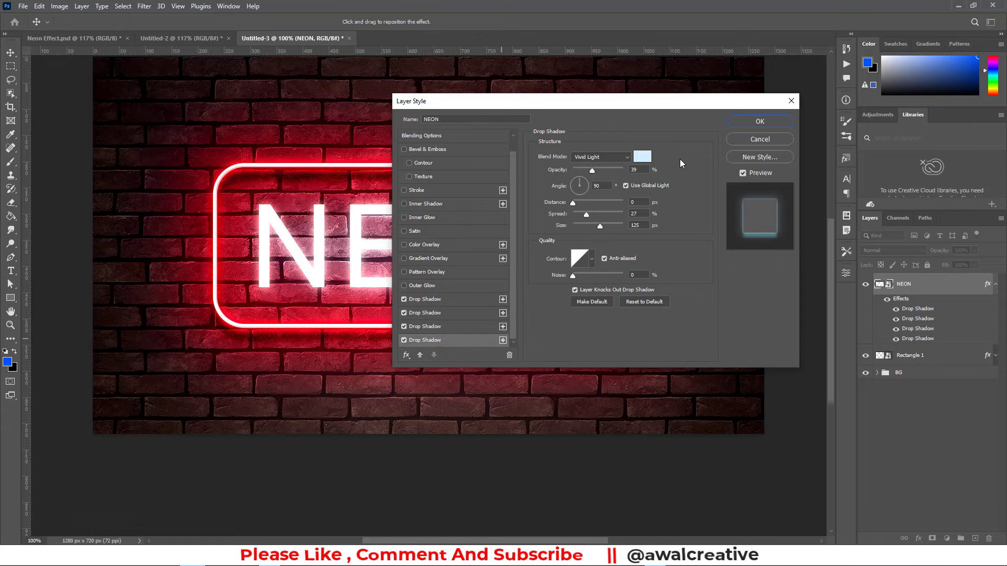
click(642, 157)
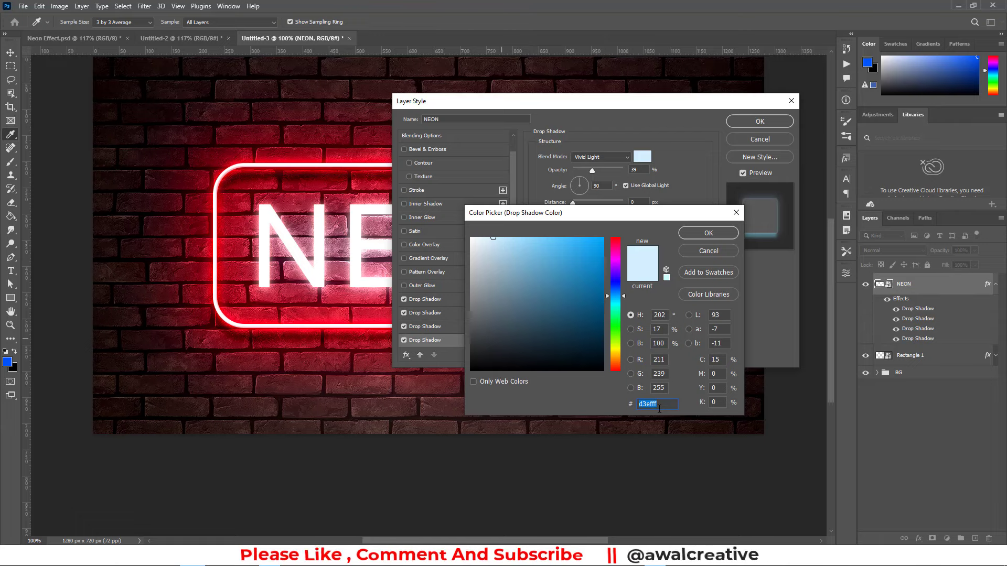
text(73c)
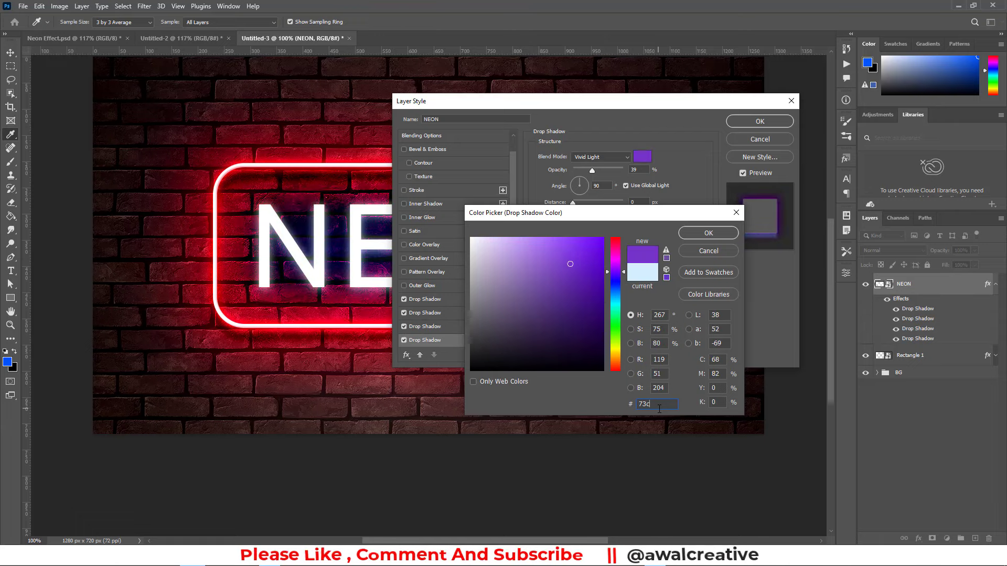
text(5)
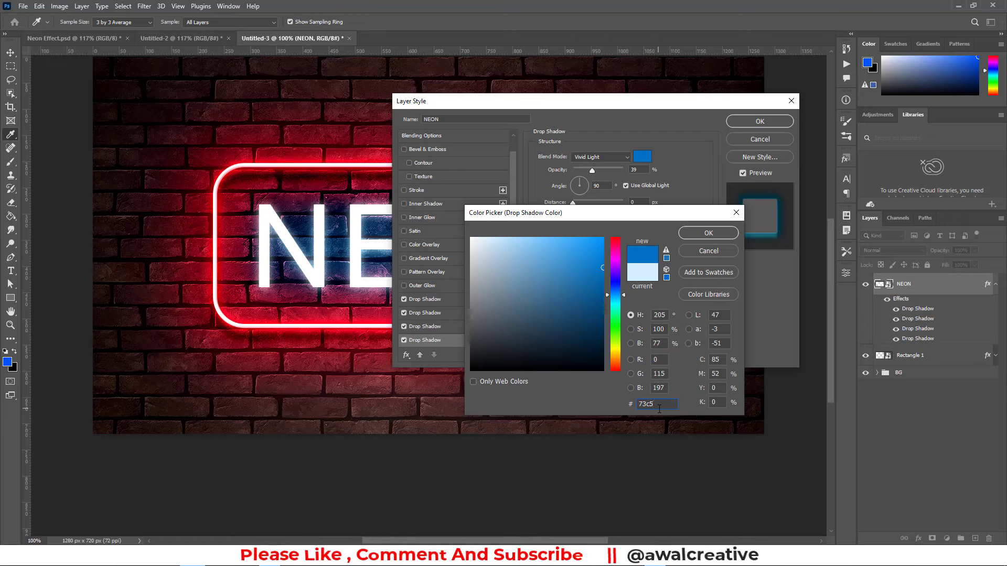
text(ff)
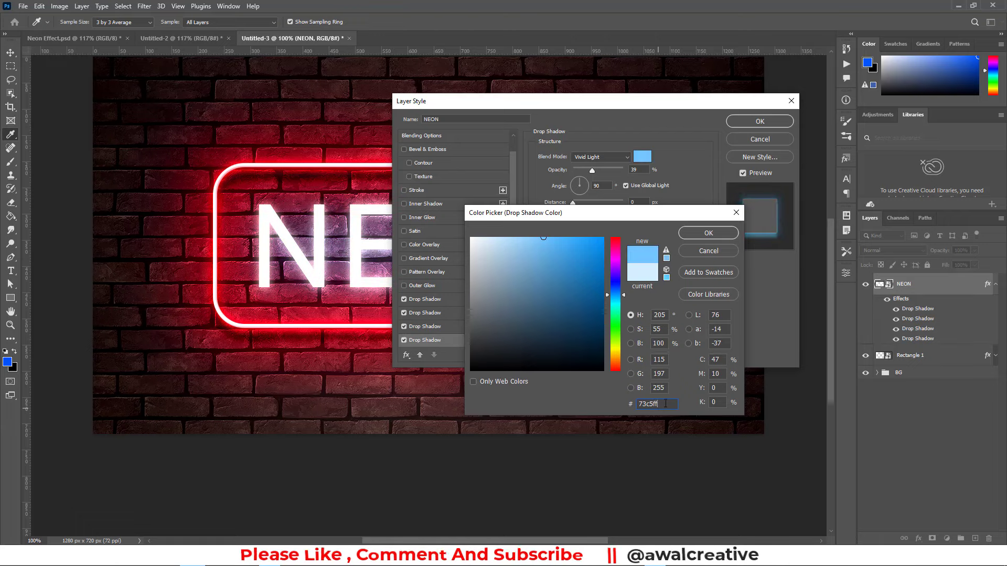
click(708, 233)
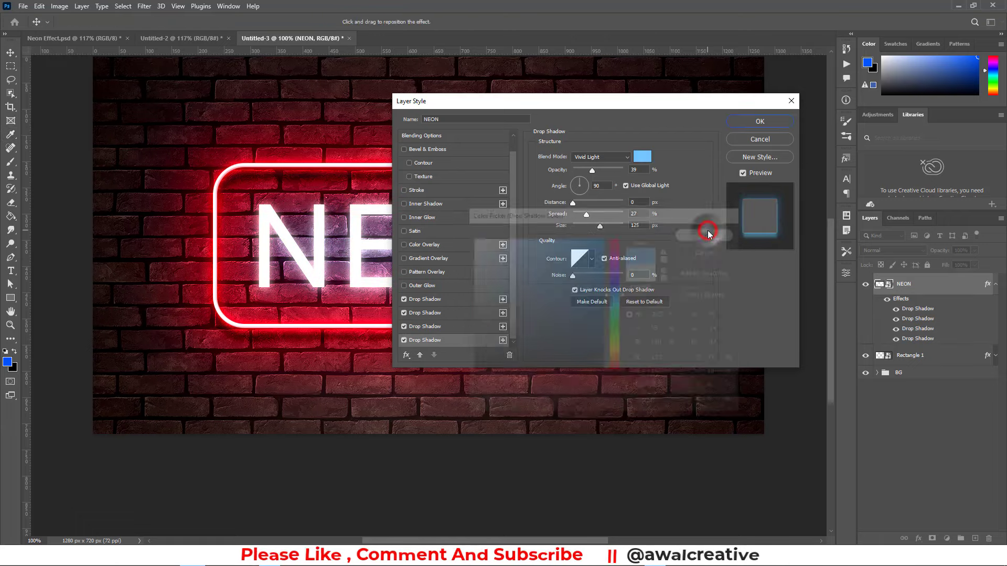
Step: Set the fourth shadow to 50% opacity, 50% spread and 76 px size
double_click(635, 169)
text(50)
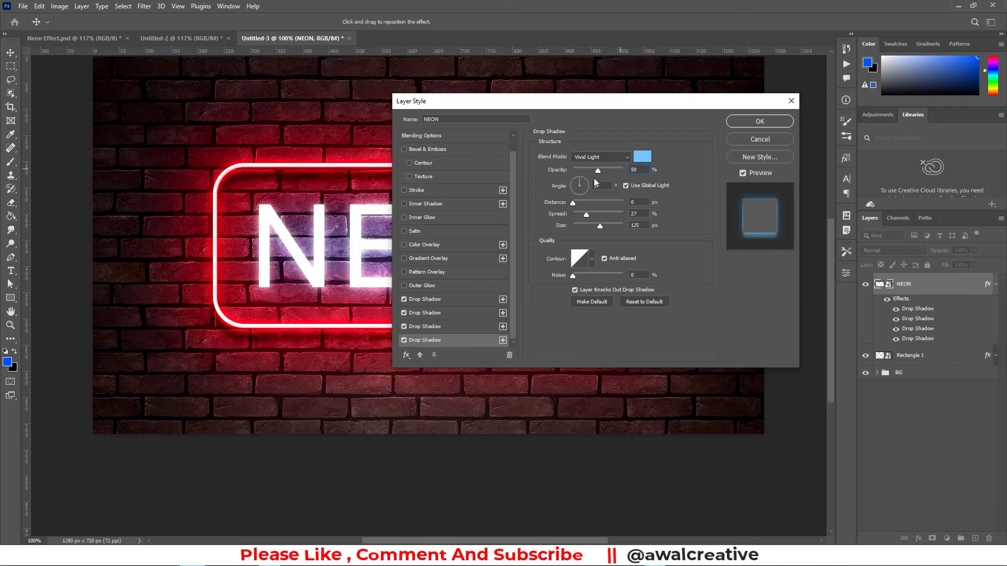
double_click(634, 203)
text(50)
double_click(629, 227)
text(76)
Step: Add a fifth Linear Light drop shadow in dark grey #1a1a1a at 28% opacity
click(503, 340)
click(459, 341)
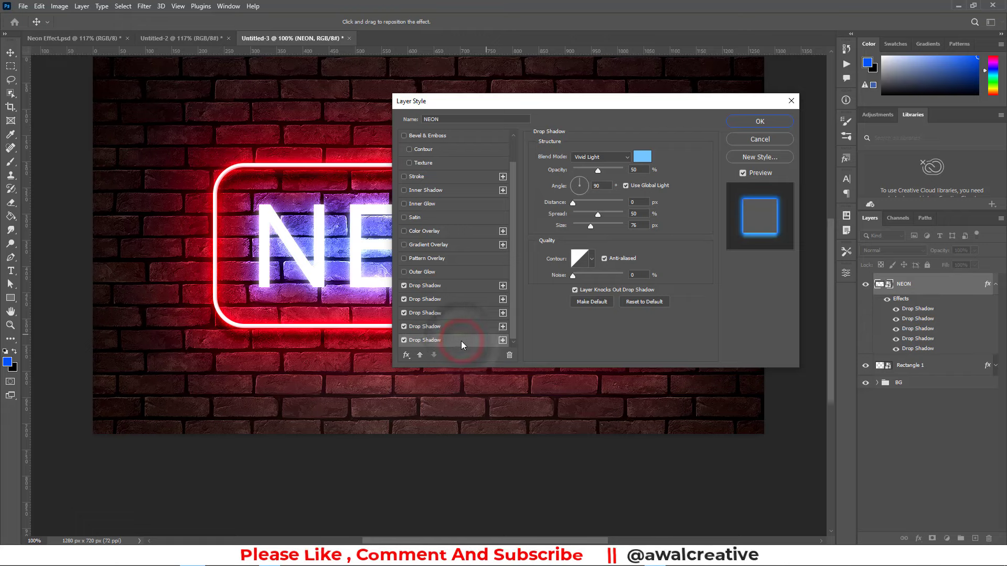
click(624, 156)
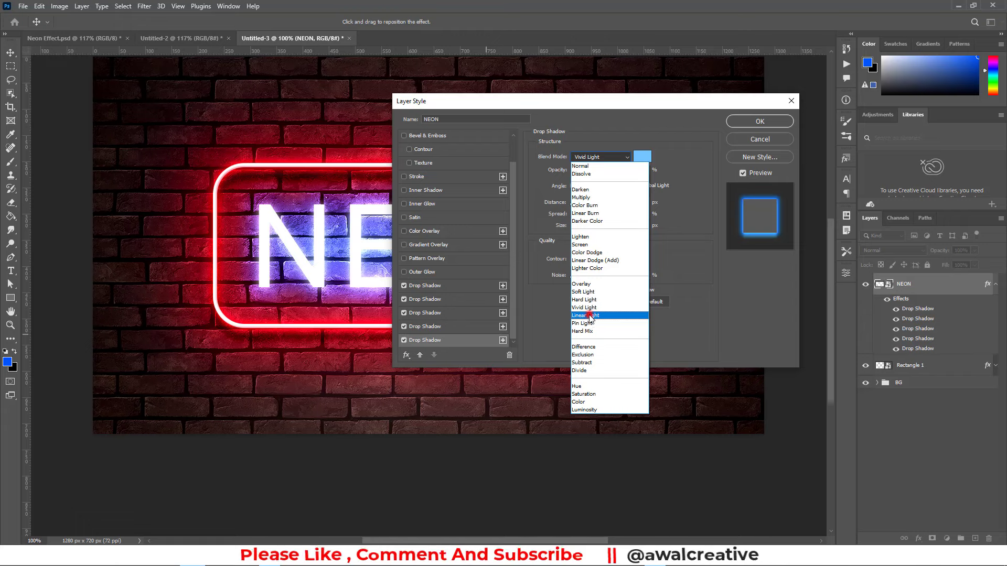
click(587, 316)
click(642, 158)
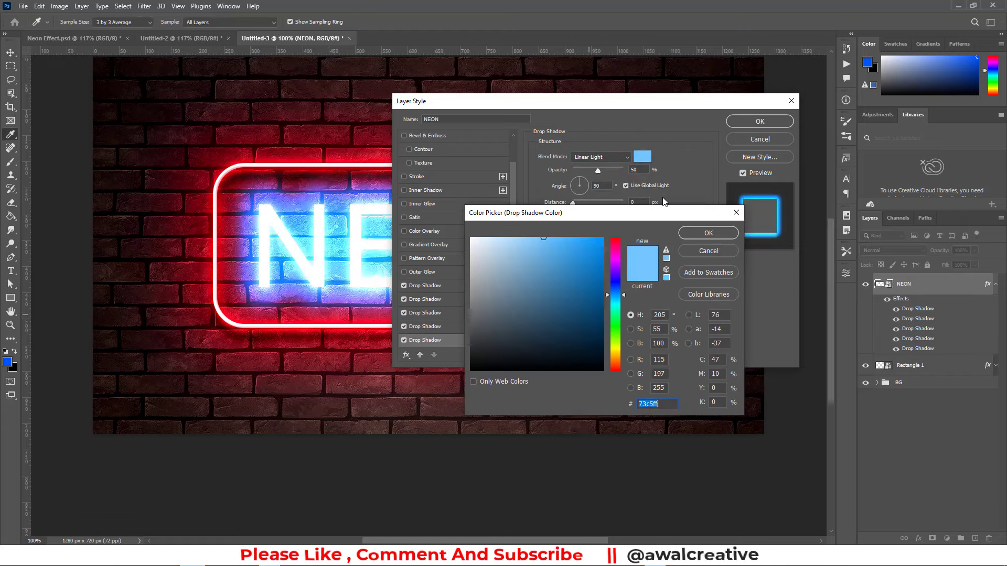
text(1)
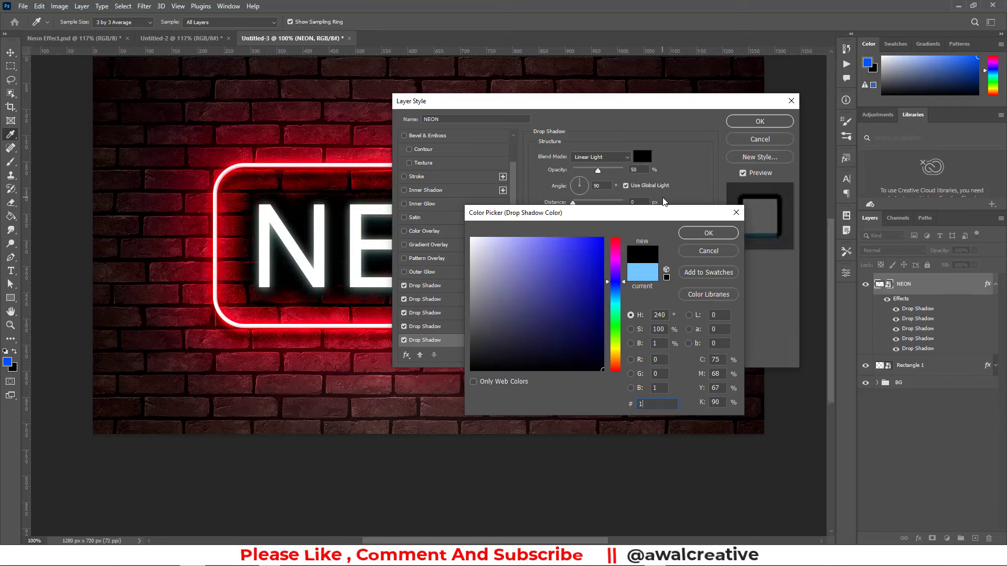
text(a1a1a)
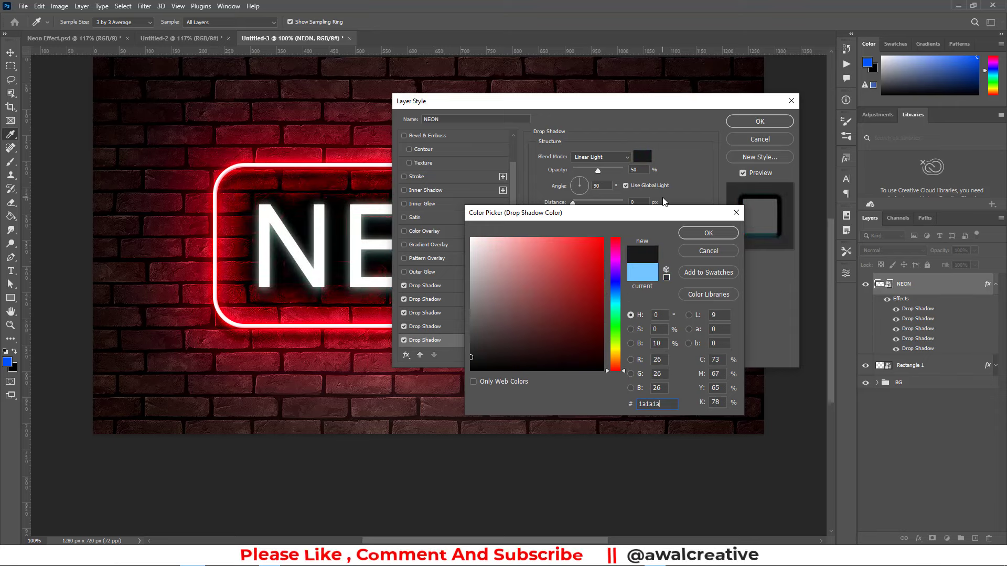
click(696, 229)
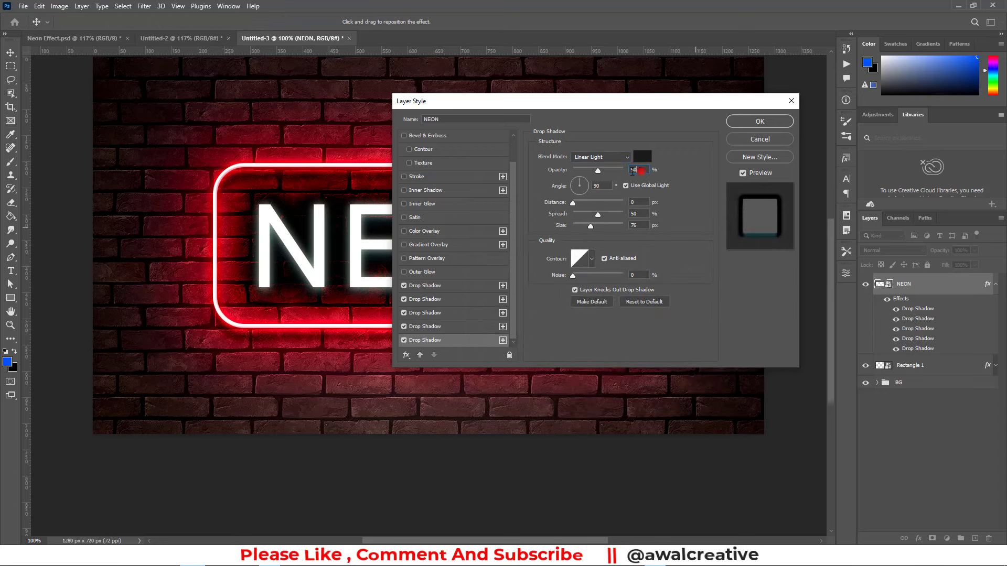
text(28)
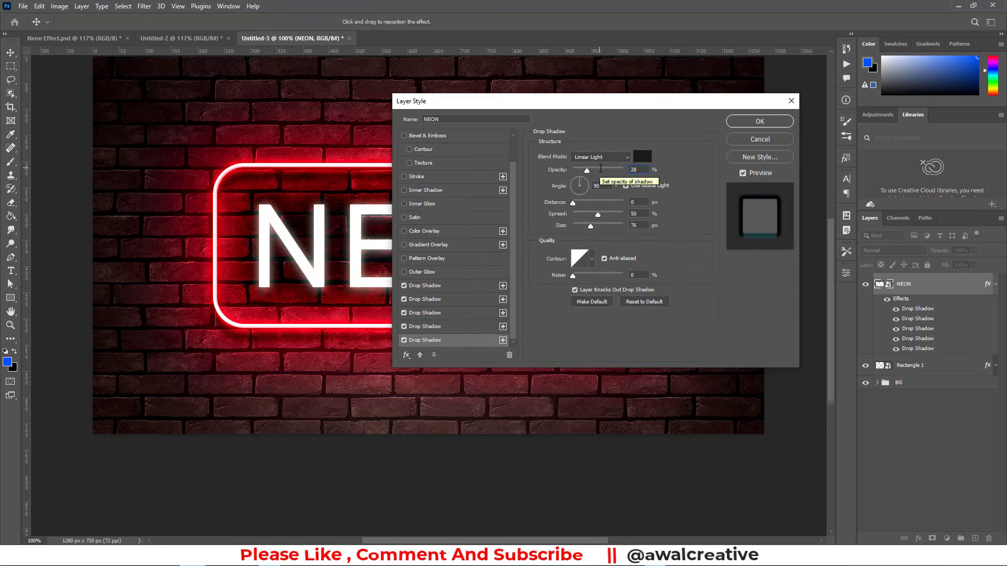
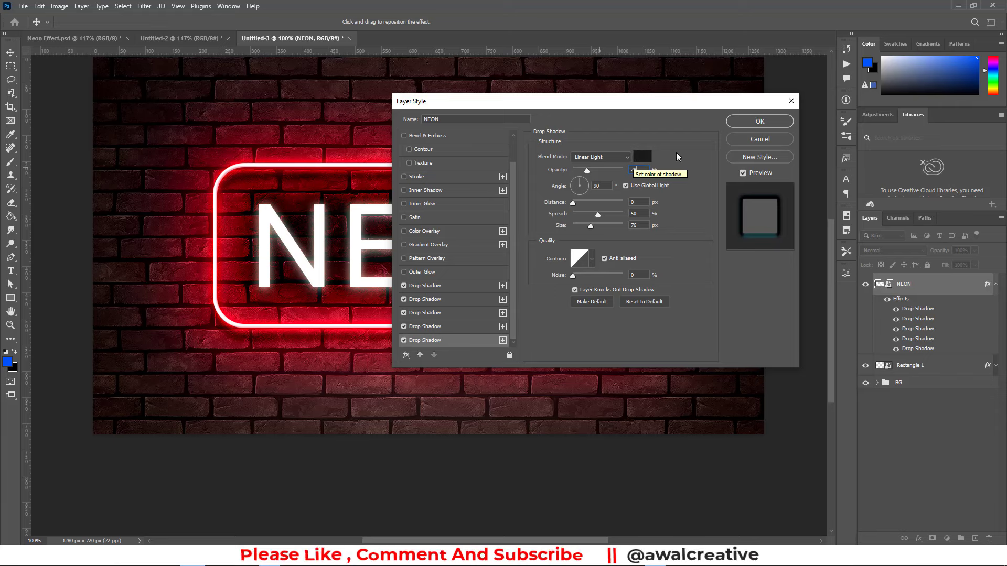
Step: Give the NEON layer's fifth drop shadow 20 px distance, 0% spread and 15 px size
click(598, 186)
click(637, 201)
text(20)
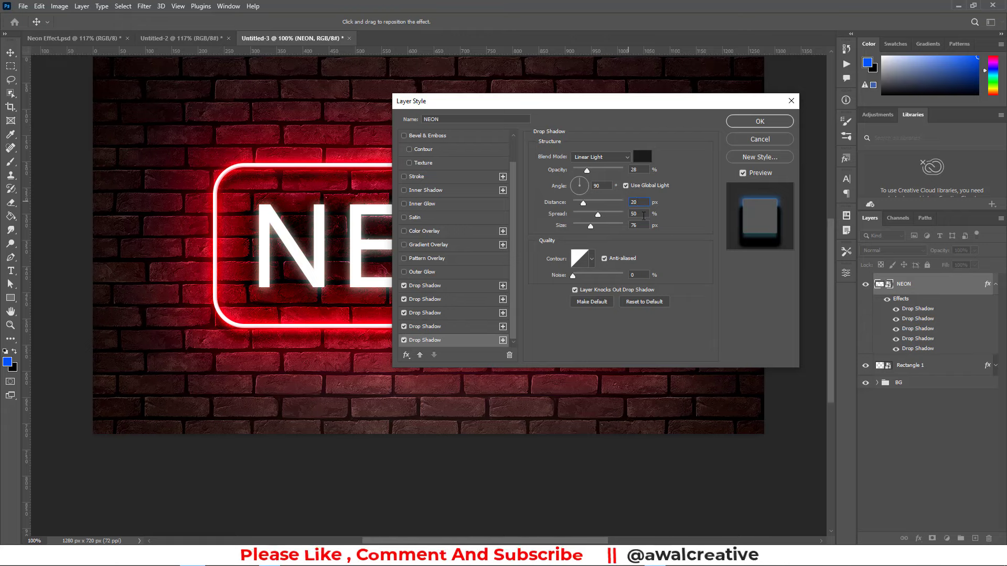
click(639, 214)
text(0)
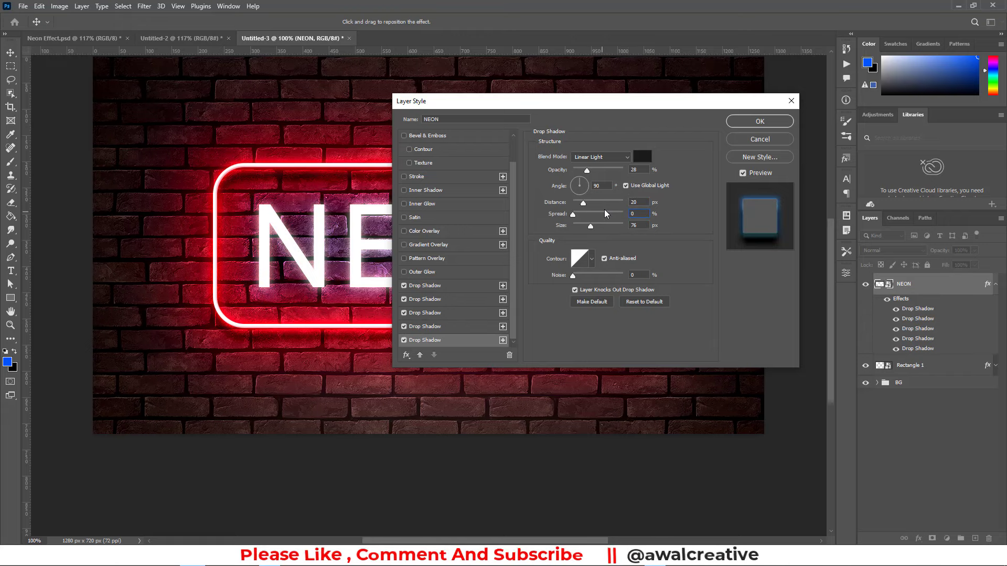
double_click(638, 225)
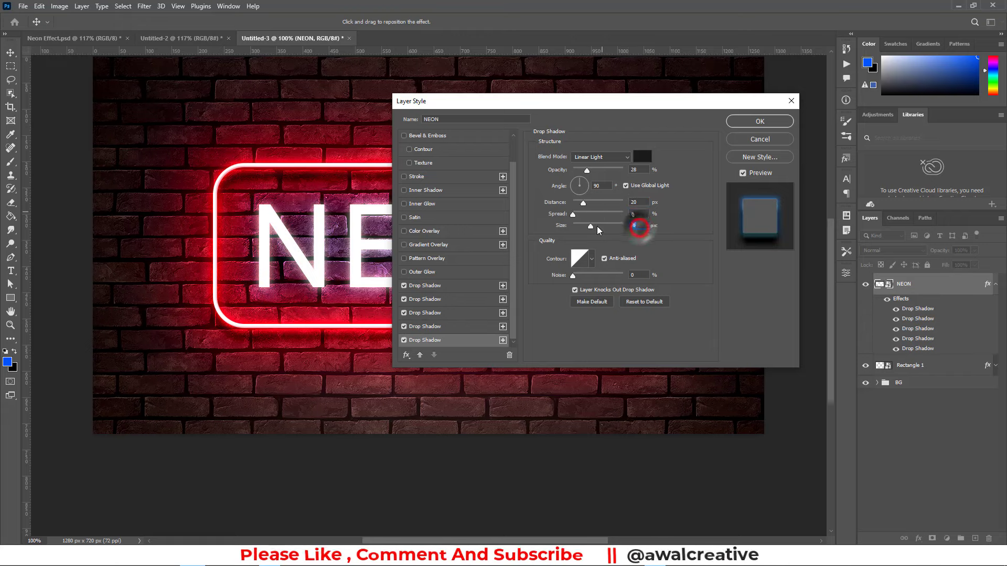
text(15)
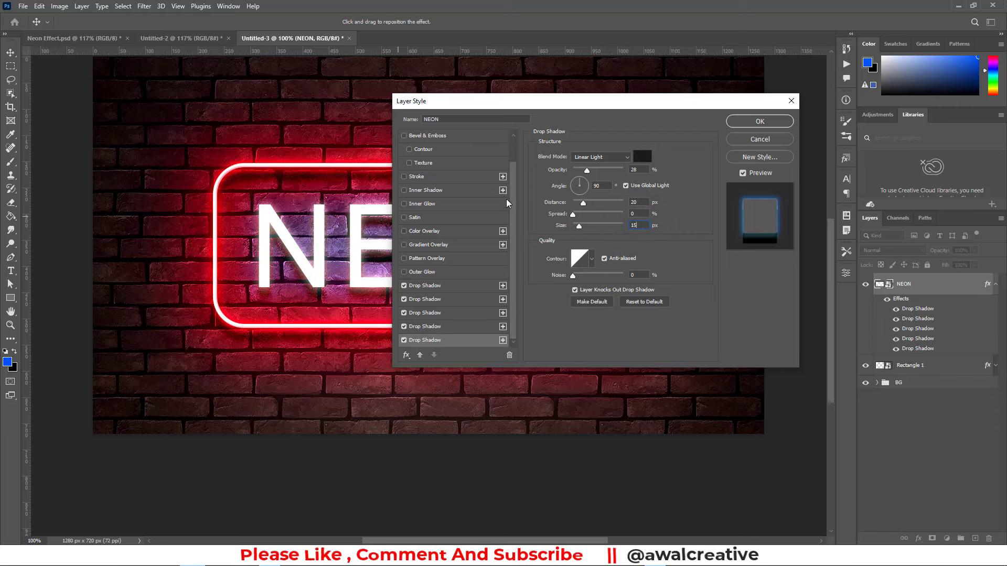
Step: Add a white (#ffffff) Color Overlay to the NEON text
click(426, 232)
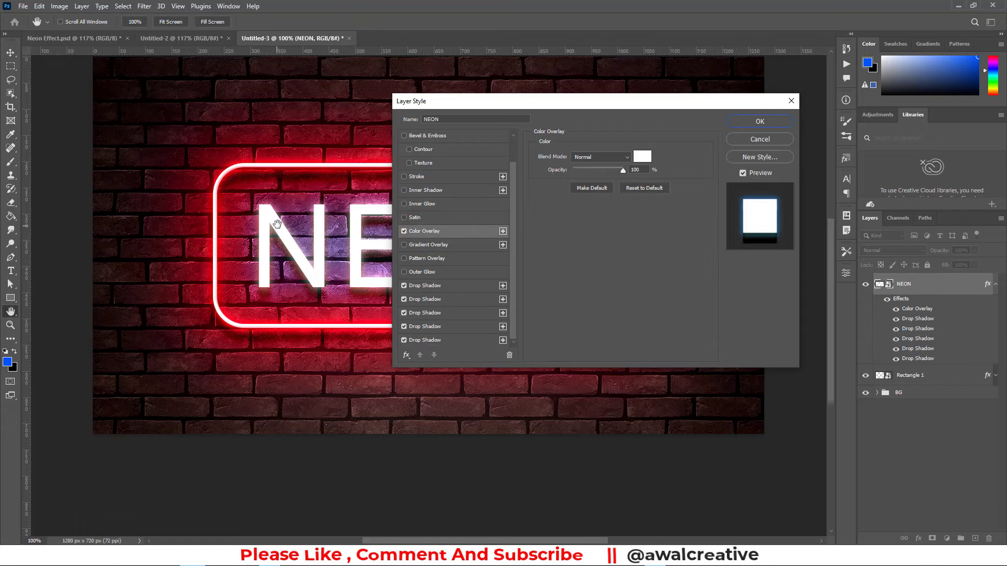
click(642, 158)
click(524, 270)
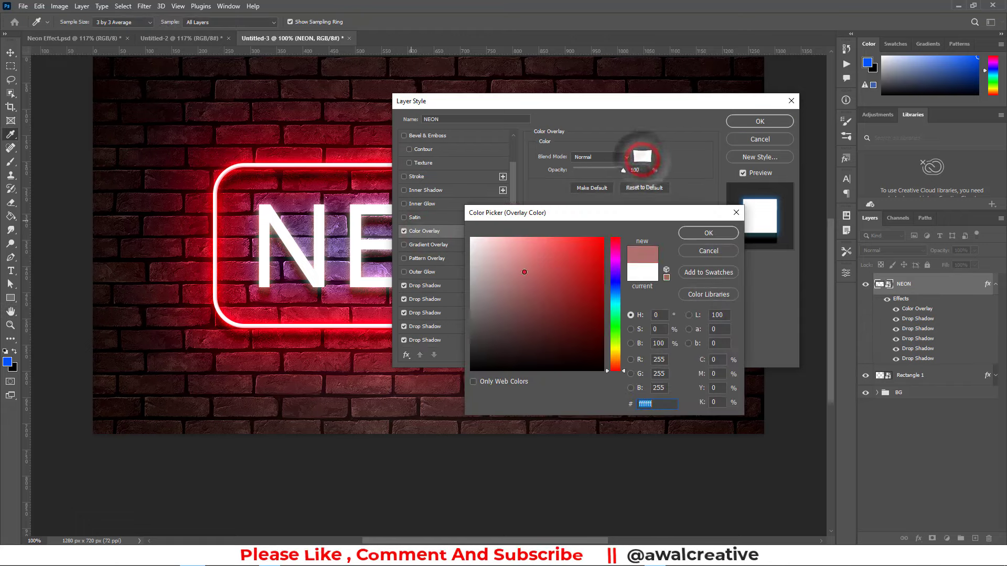
drag(581, 308, 600, 372)
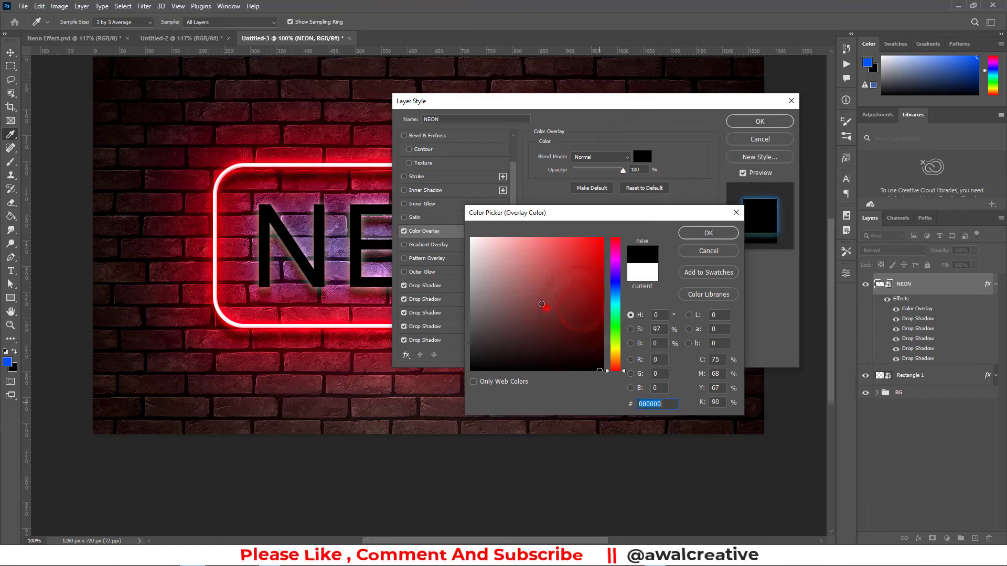
text(ffffff)
click(698, 237)
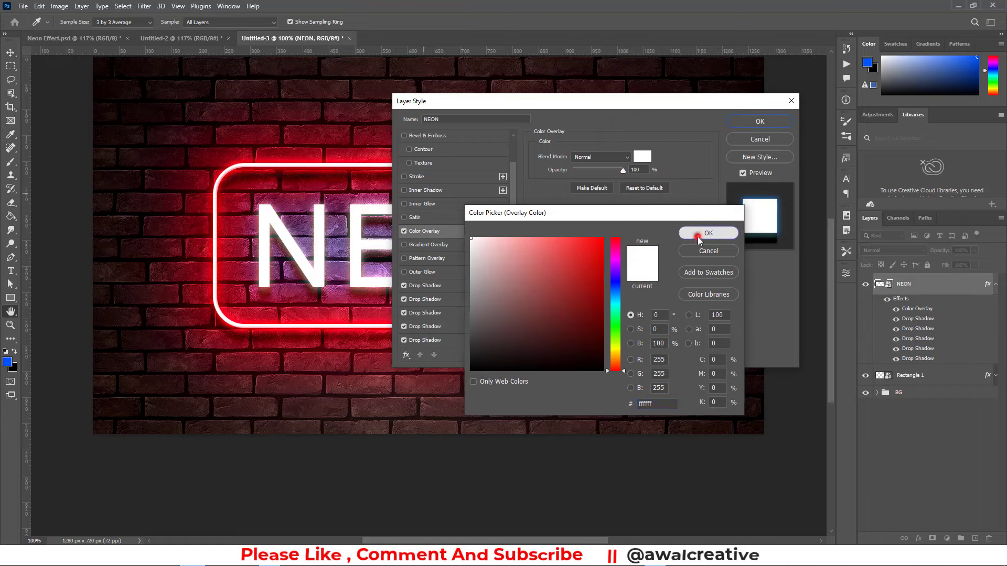
click(623, 171)
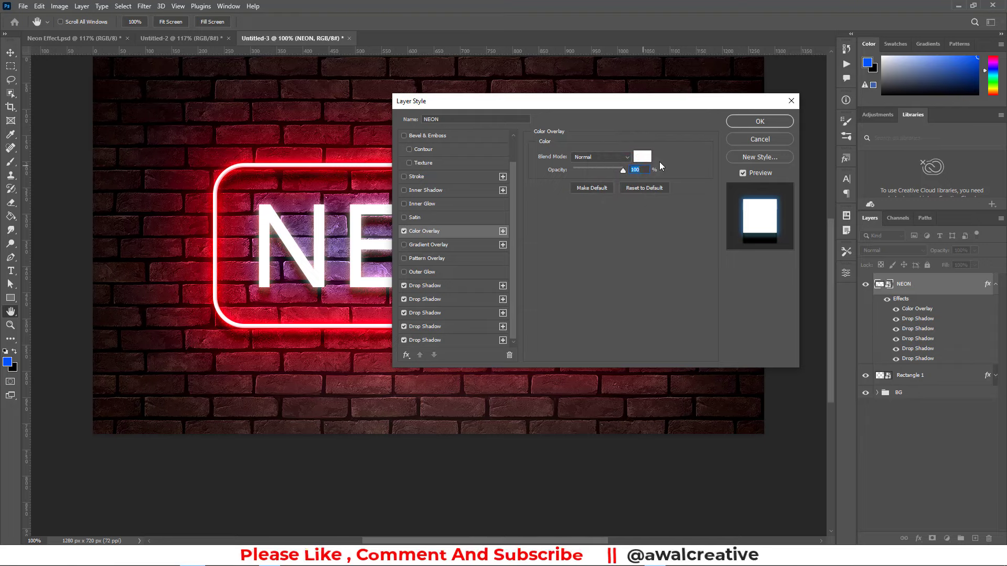
Step: Add an Inner Bevel & Emboss with 2 px size and raised depth, then apply the style
click(426, 136)
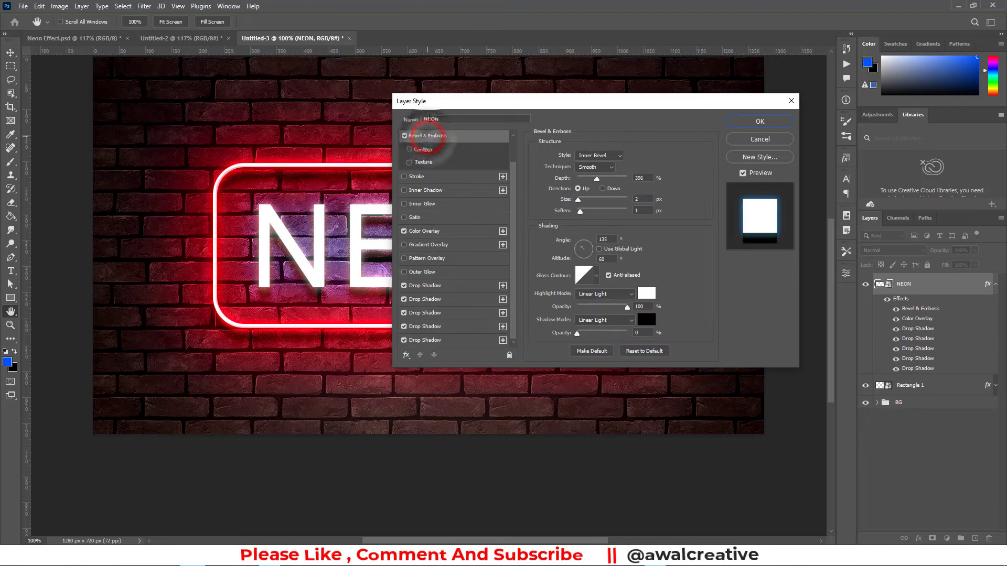
mouse_move(438, 109)
mouse_down()
mouse_move(725, 232)
mouse_move(490, 122)
mouse_up()
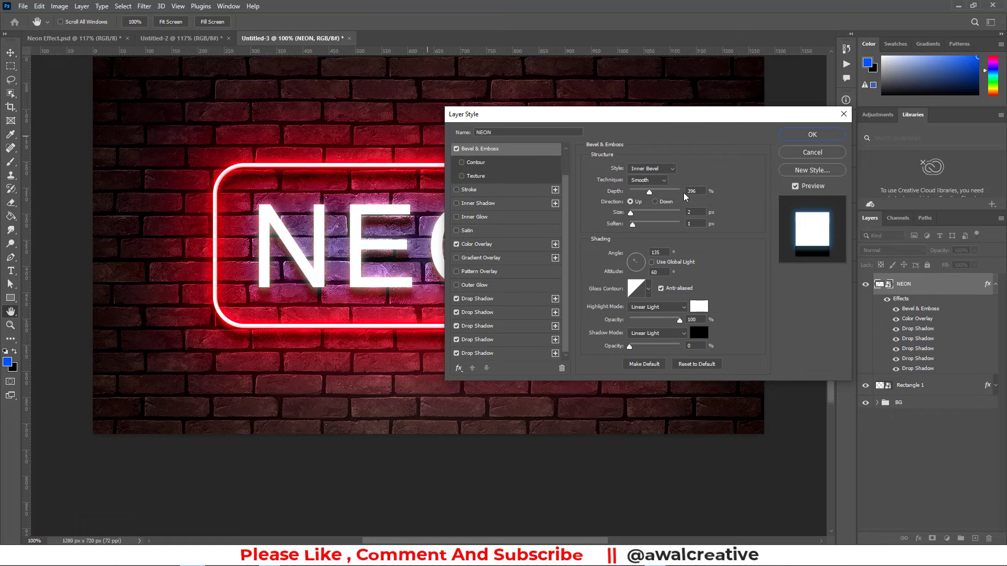
click(703, 192)
text(521)
click(693, 214)
click(666, 254)
click(663, 272)
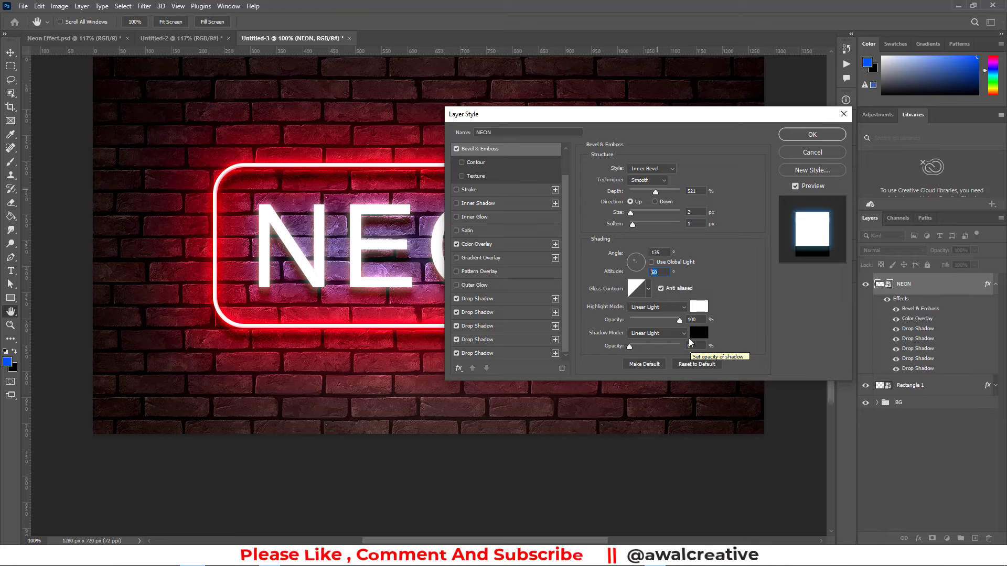
click(794, 138)
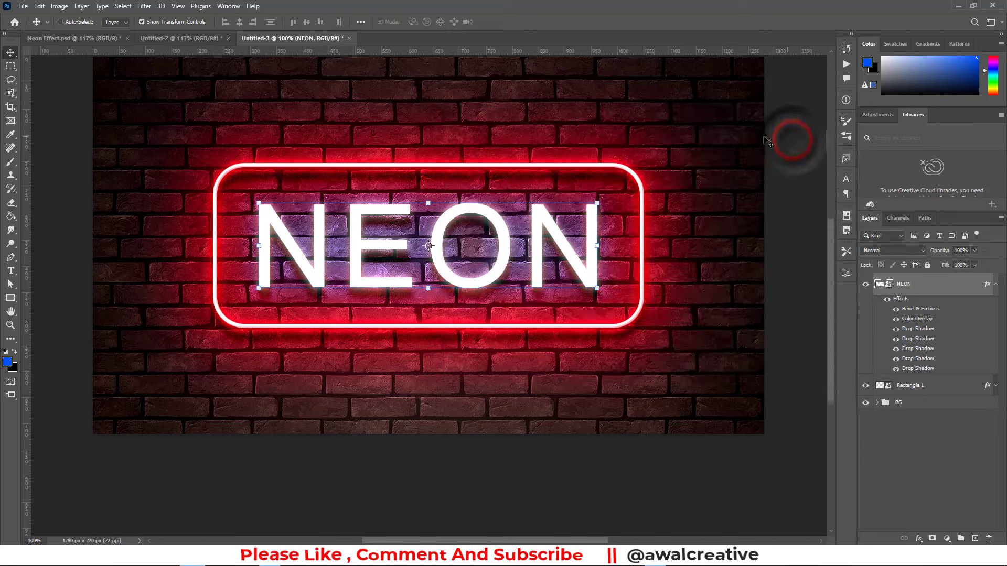
Step: Collapse the NEON layer's effects and add a Color Balance adjustment layer
click(912, 456)
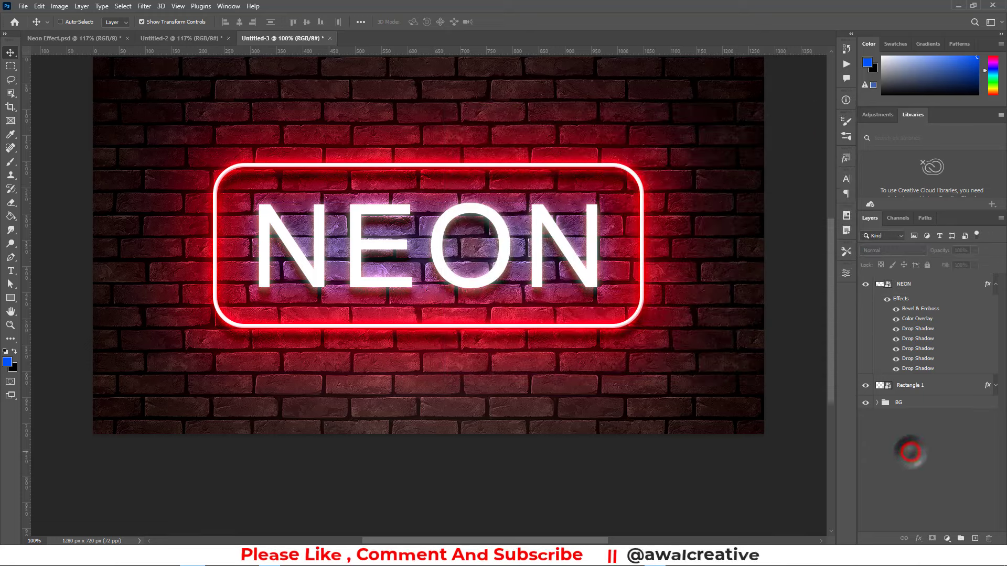
click(995, 284)
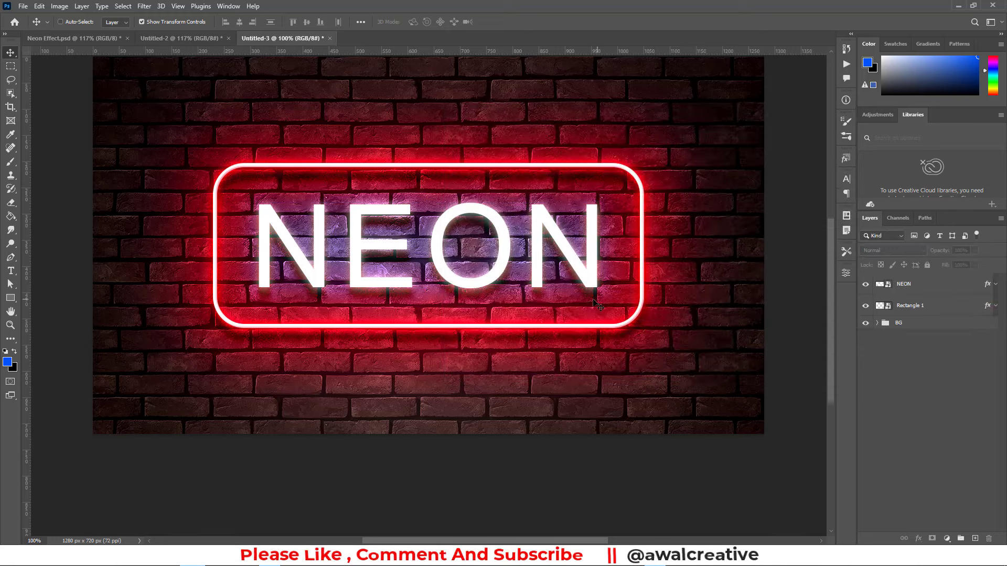
scroll(582, 294, up, 2)
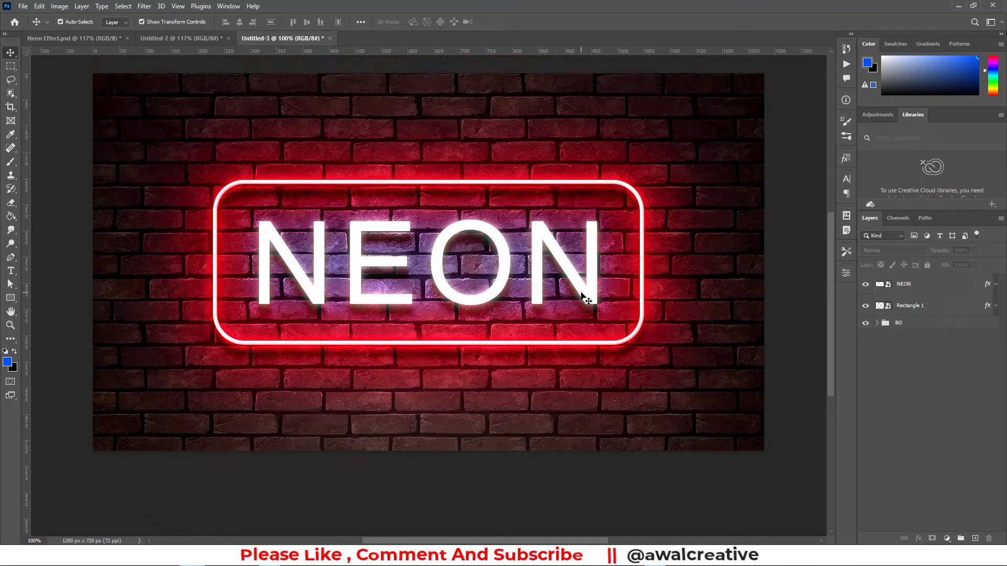
scroll(582, 294, up, 1)
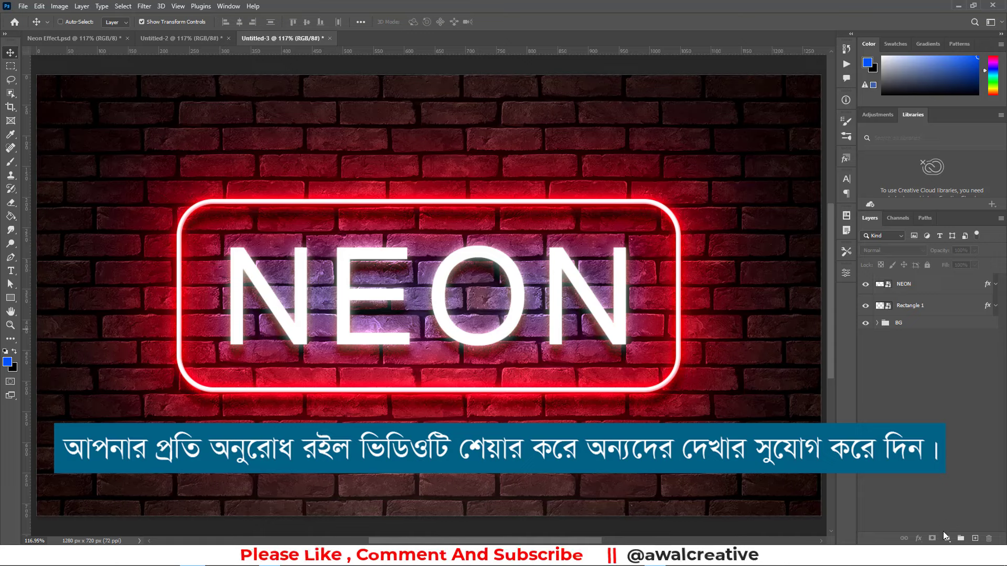
click(946, 540)
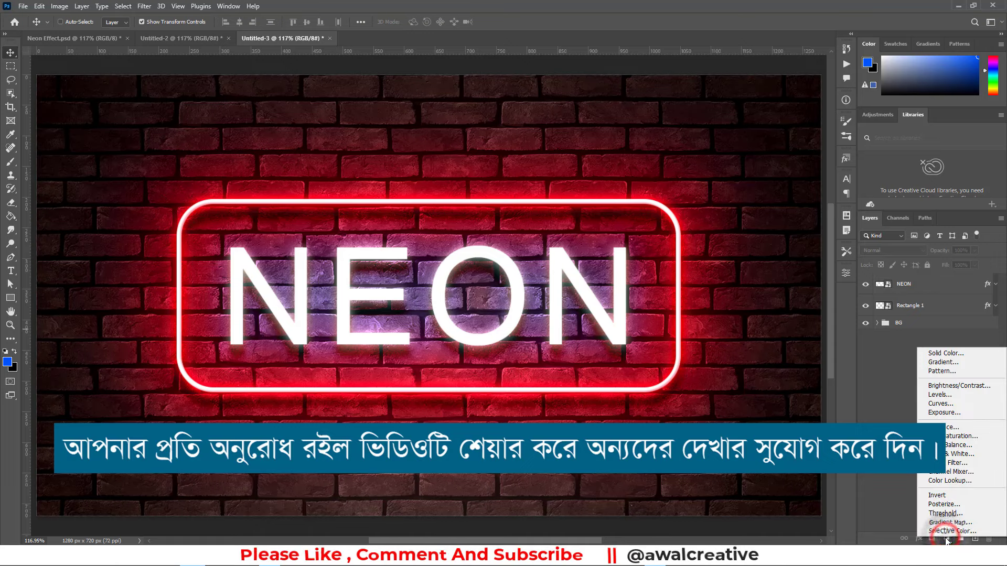
click(947, 445)
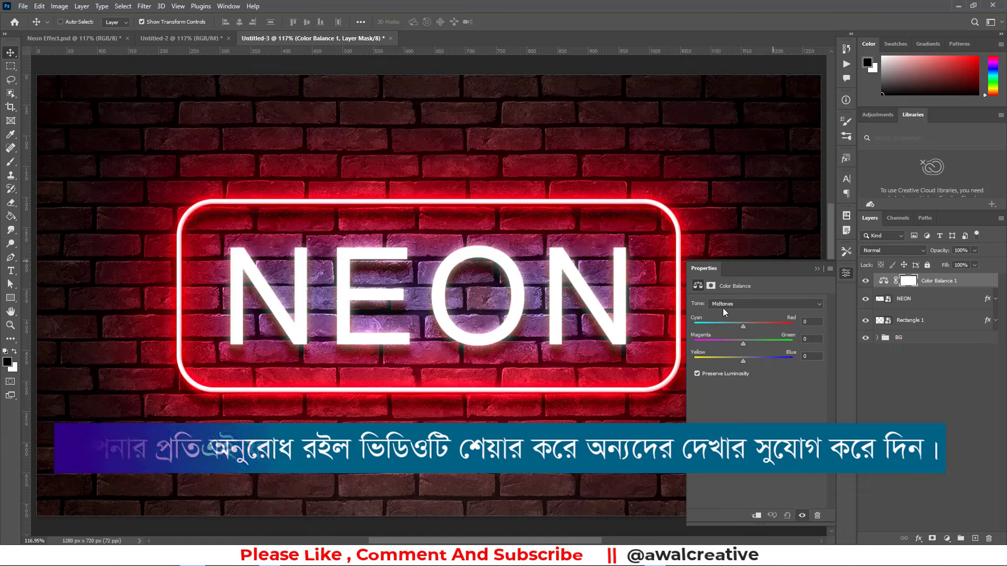
Step: Set the Color Balance midtones to red +18, magenta -77 and blue +81
click(818, 304)
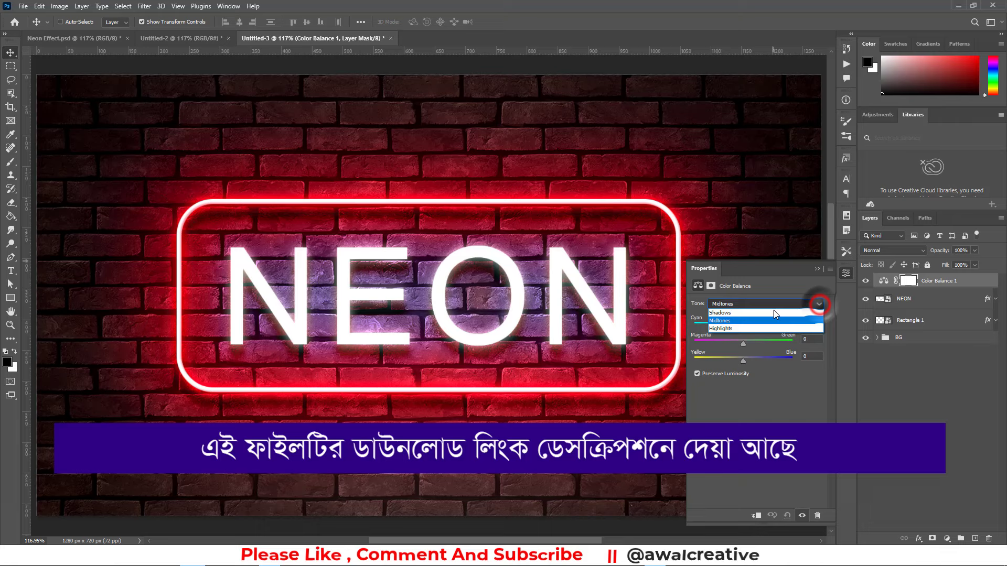
click(727, 320)
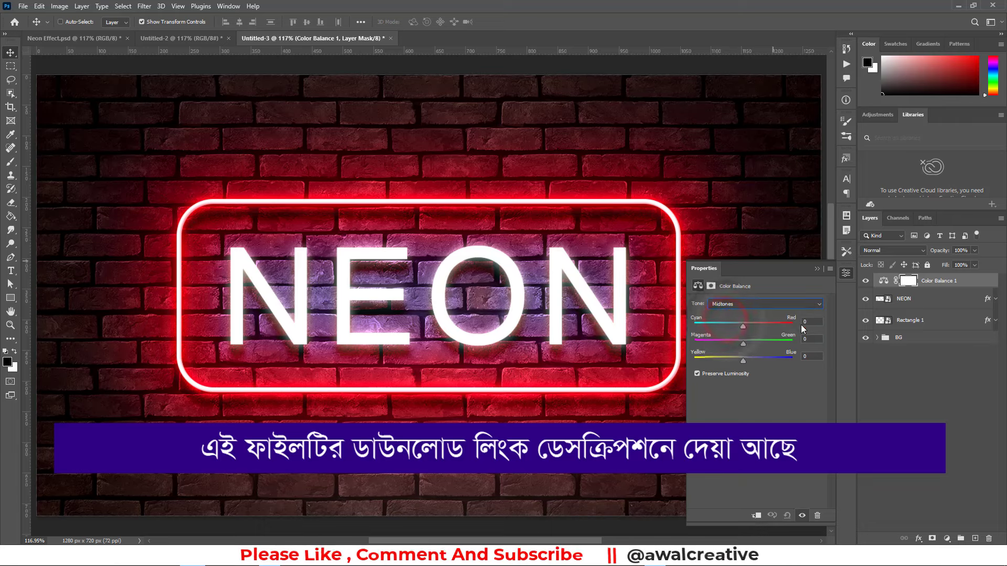
click(809, 322)
drag(743, 326, 754, 325)
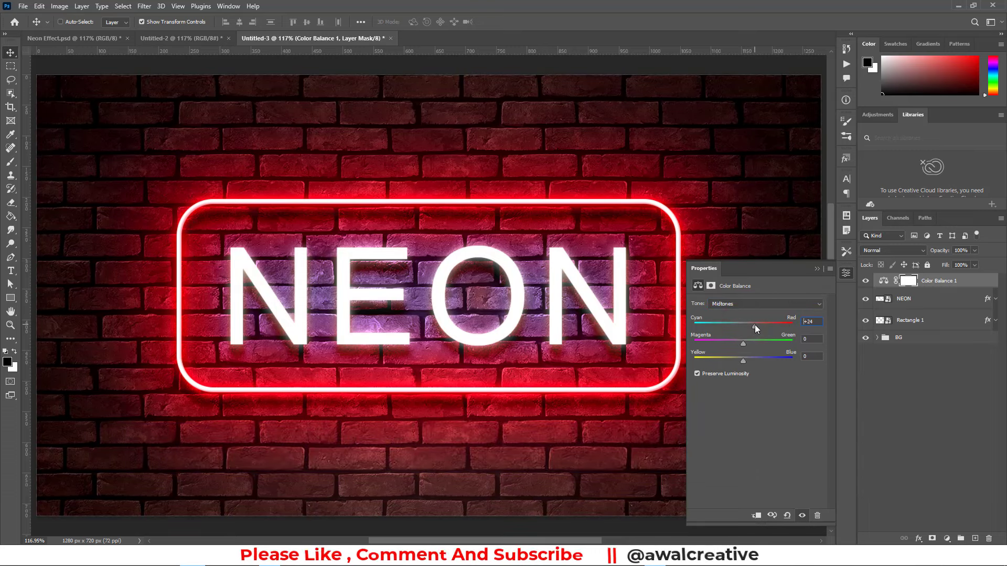
double_click(814, 324)
double_click(813, 340)
text(77)
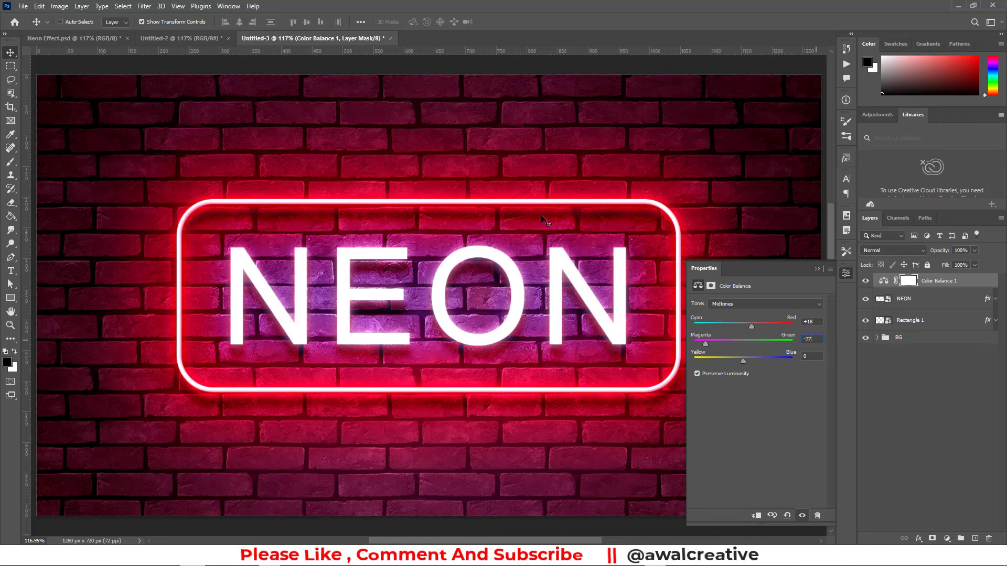
double_click(819, 358)
text(81)
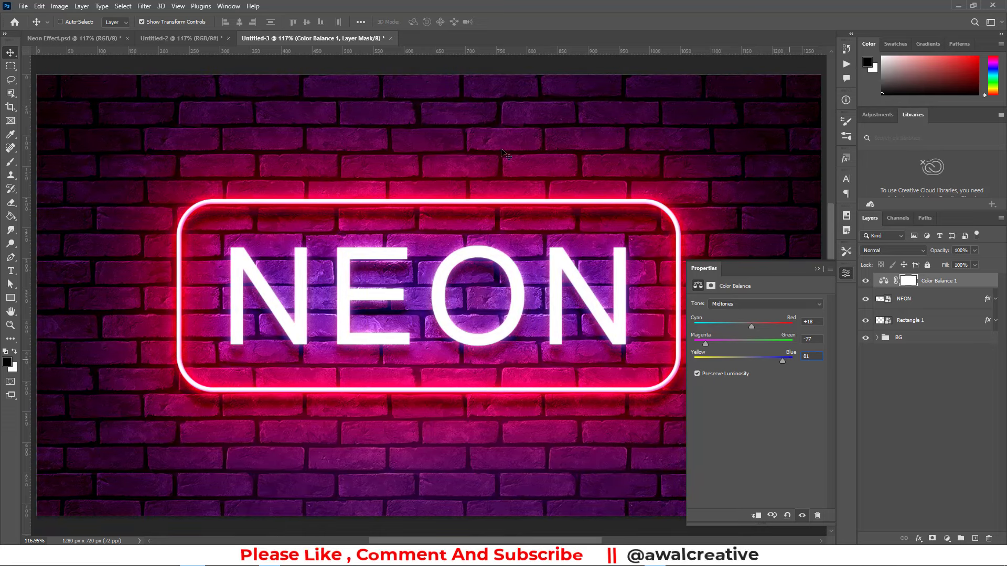
click(816, 269)
click(896, 383)
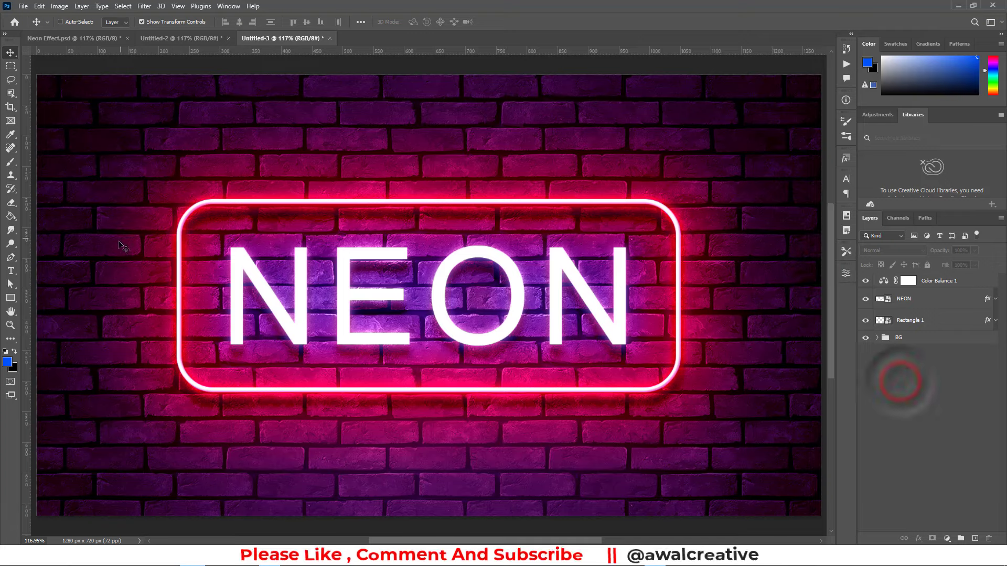
Step: Zoom the view to 100% and compare with the finished Untitled-2 reference before returning to Untitled-3
click(10, 325)
alt+click(352, 313)
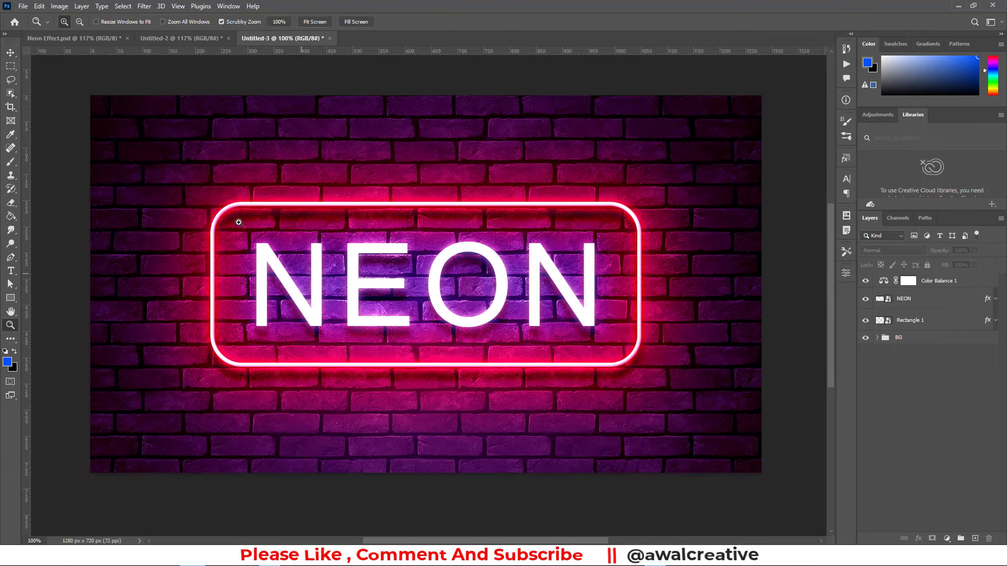
click(10, 53)
click(921, 395)
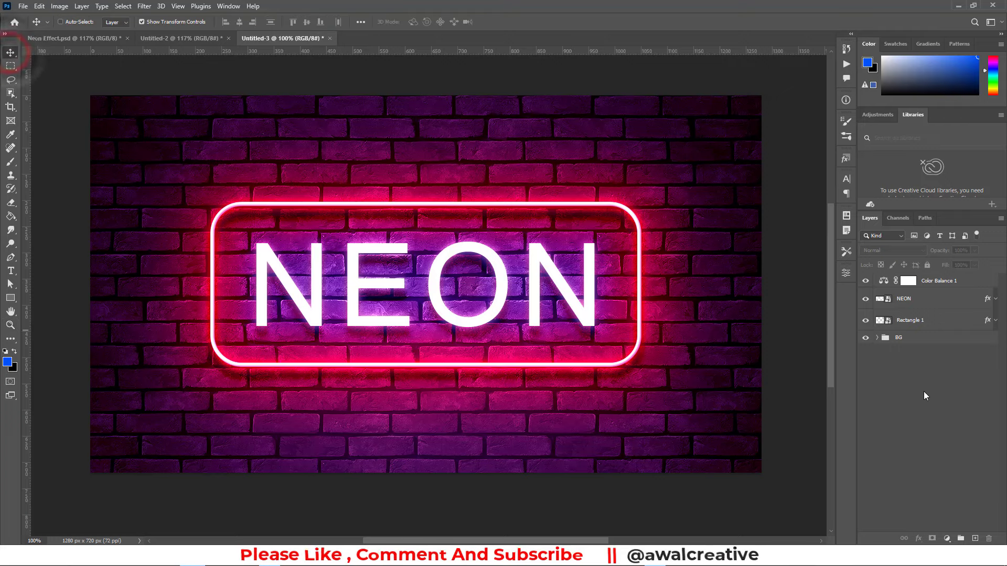
click(201, 38)
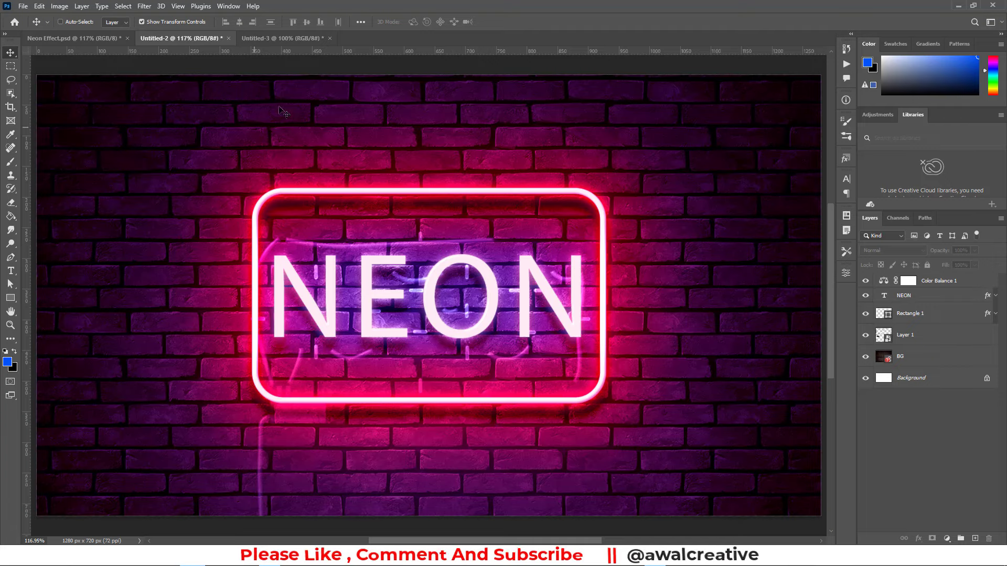
click(273, 38)
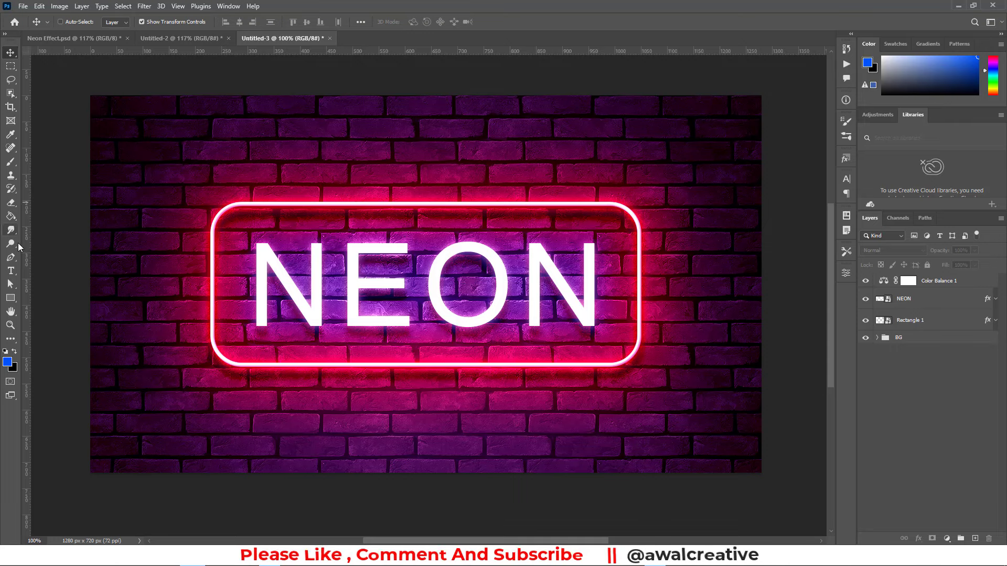
Step: Draw a curved wire path from below the sign up toward the letter N
click(11, 258)
click(222, 428)
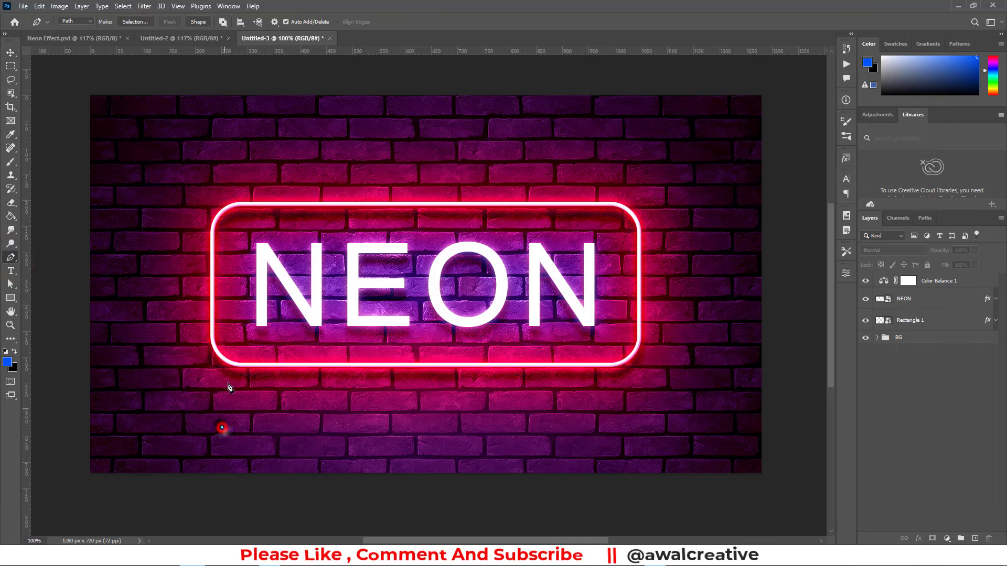
drag(235, 317, 296, 293)
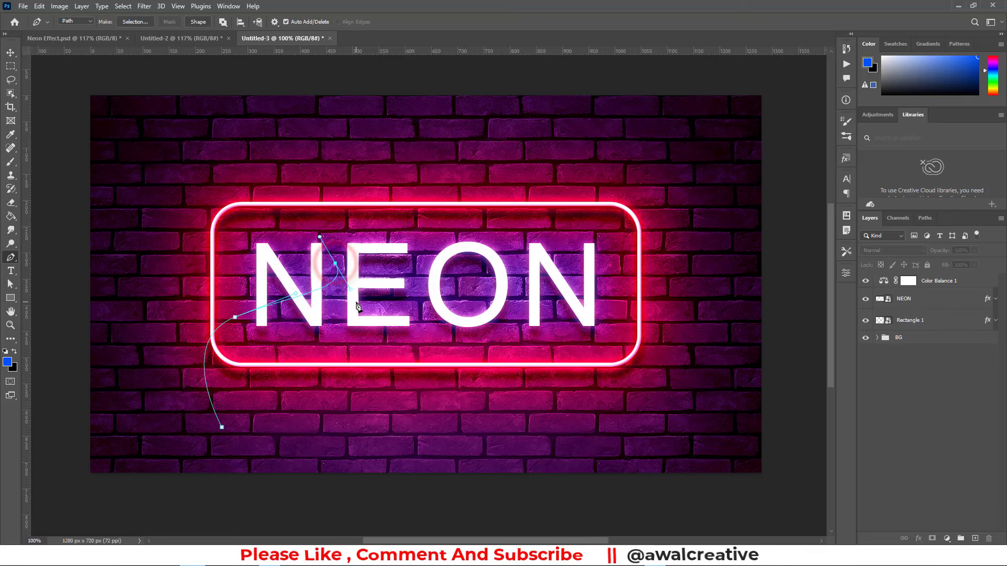
key(Delete)
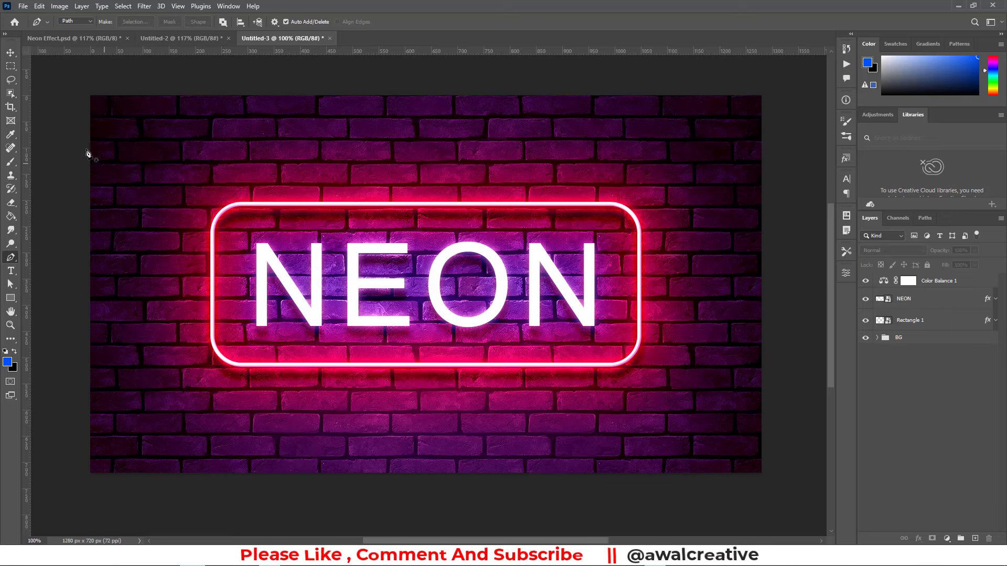
Step: Place Extras.png into the document as a linked image
click(10, 51)
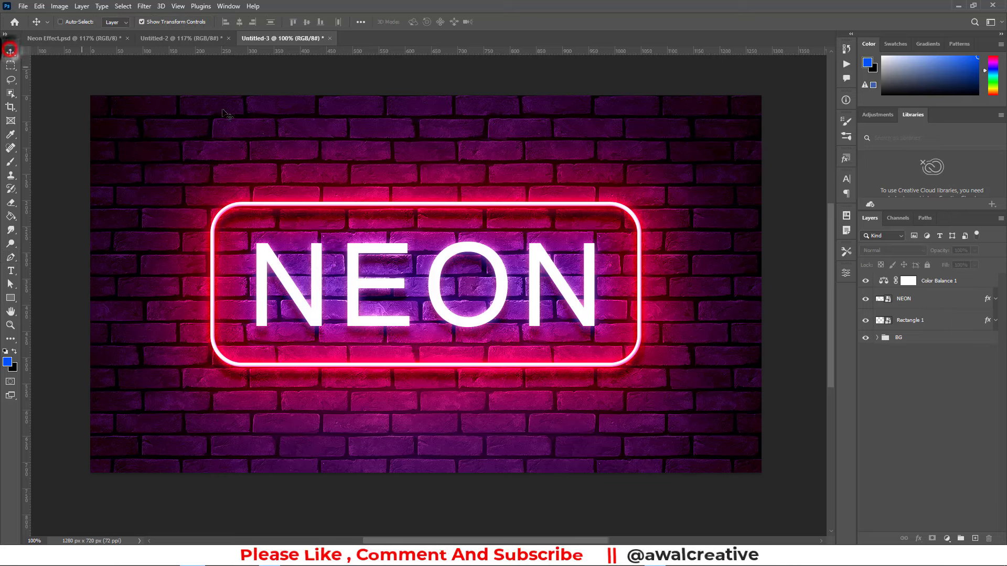
click(23, 6)
click(57, 213)
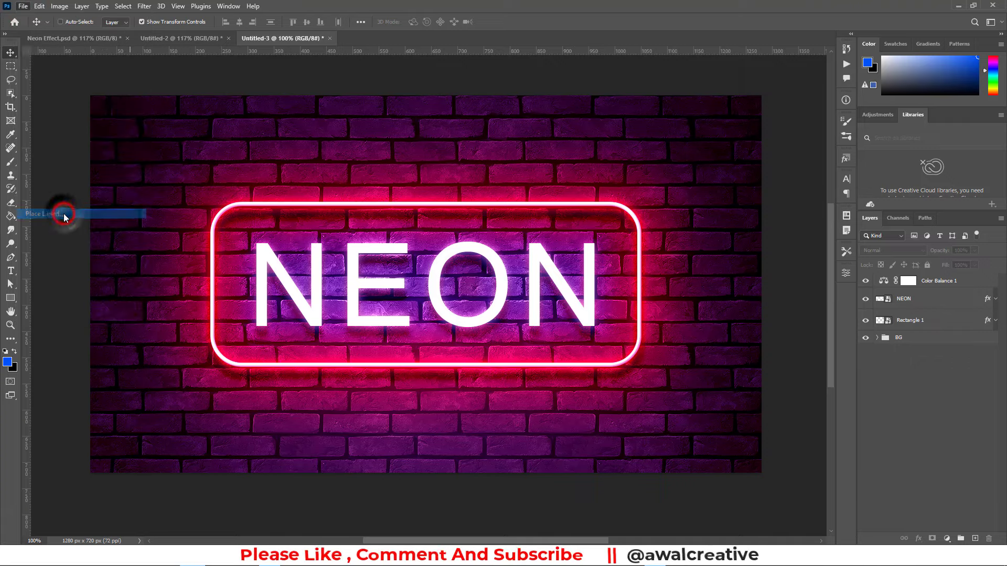
click(225, 87)
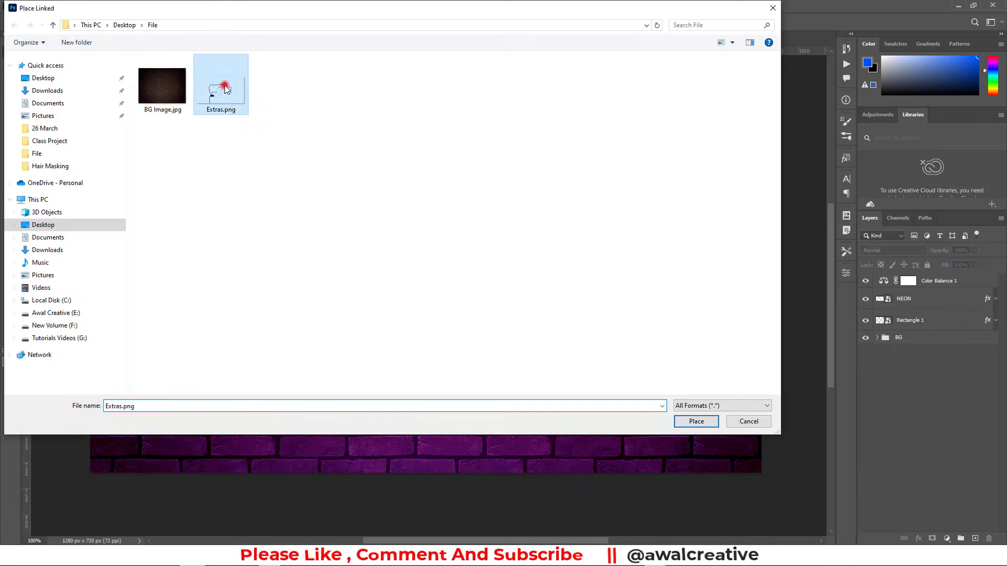
click(697, 423)
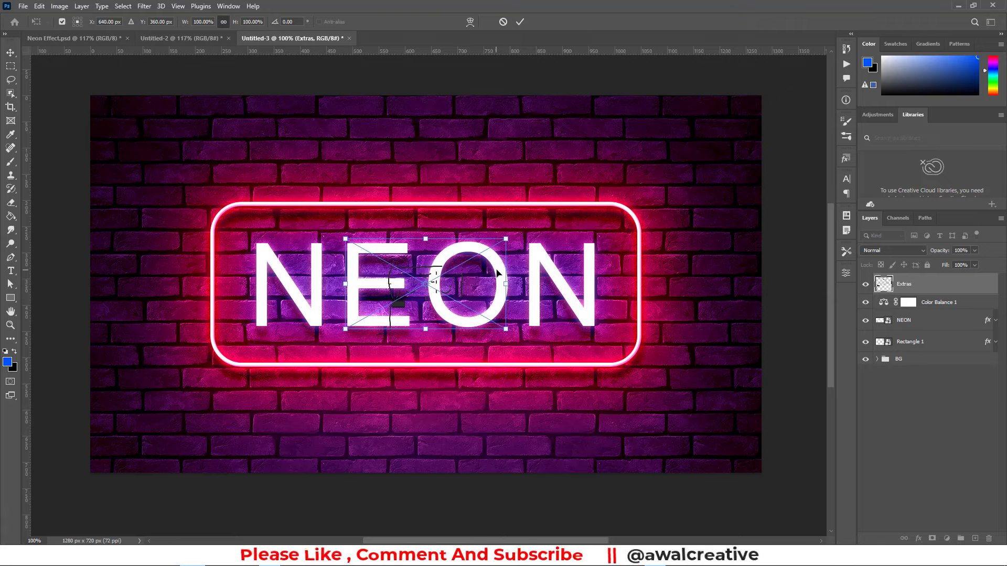
Step: Scale the wires image up to span the sign and shift the power box lower left
drag(504, 284, 675, 283)
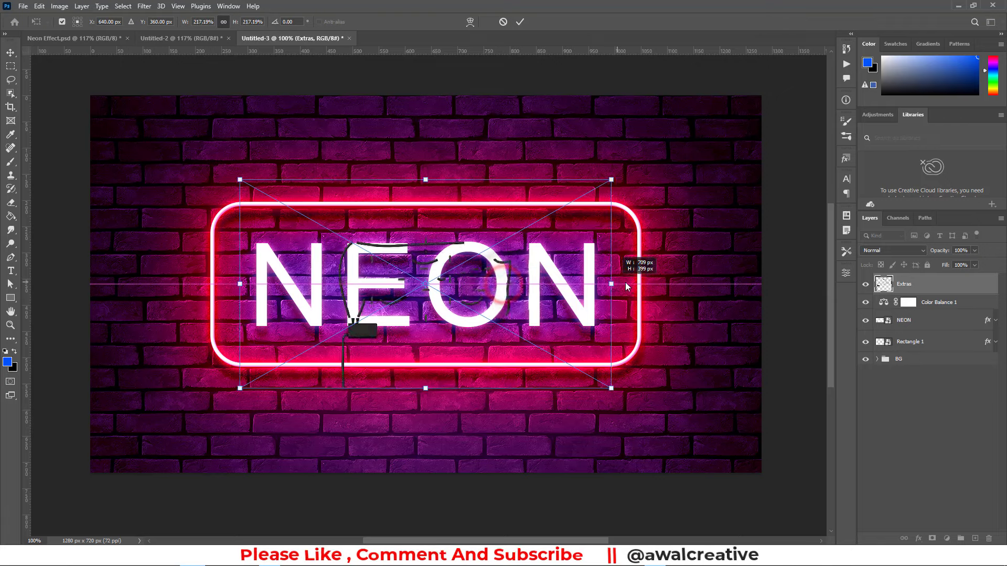
click(519, 22)
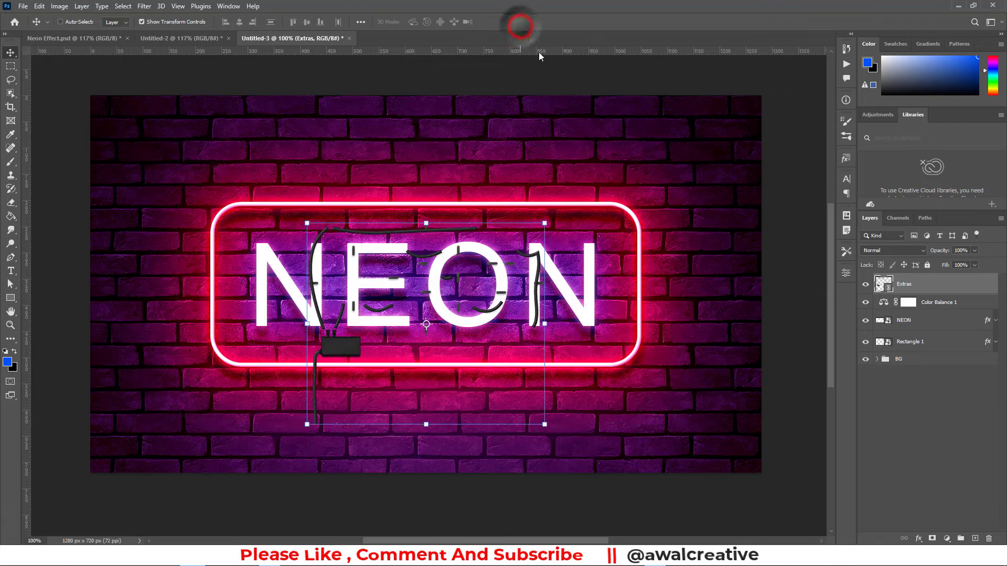
click(544, 323)
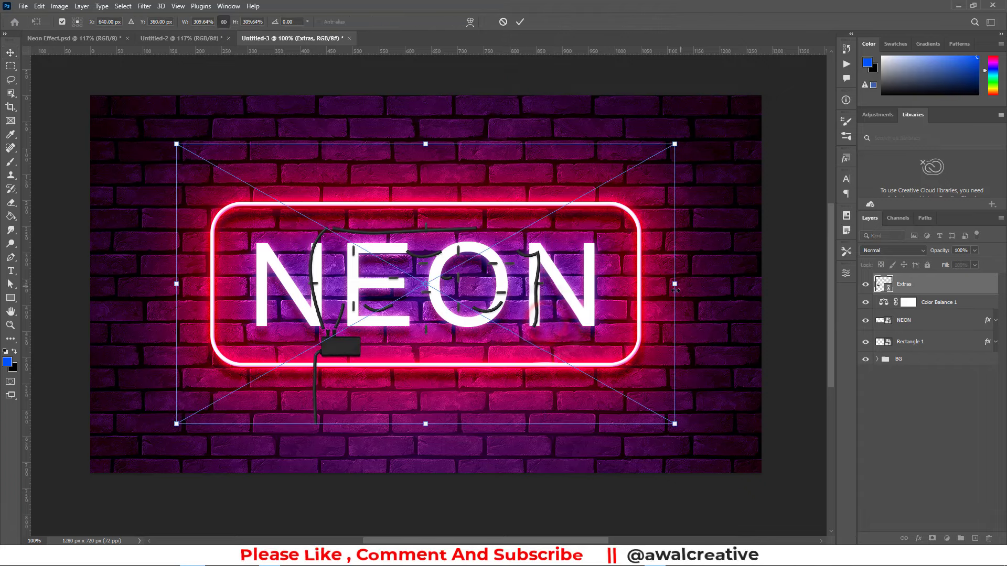
drag(676, 284, 737, 283)
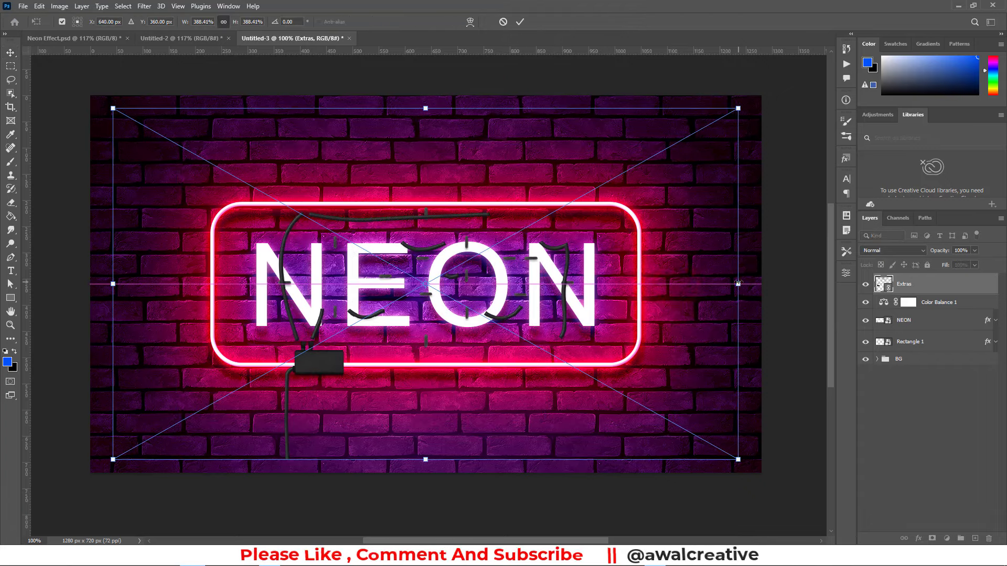
drag(112, 283, 58, 283)
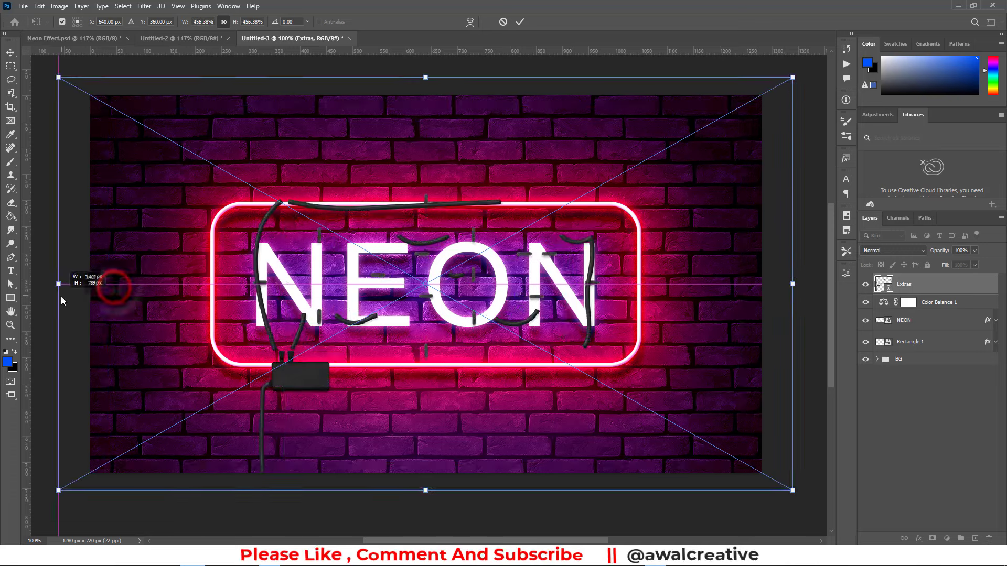
drag(297, 374, 264, 404)
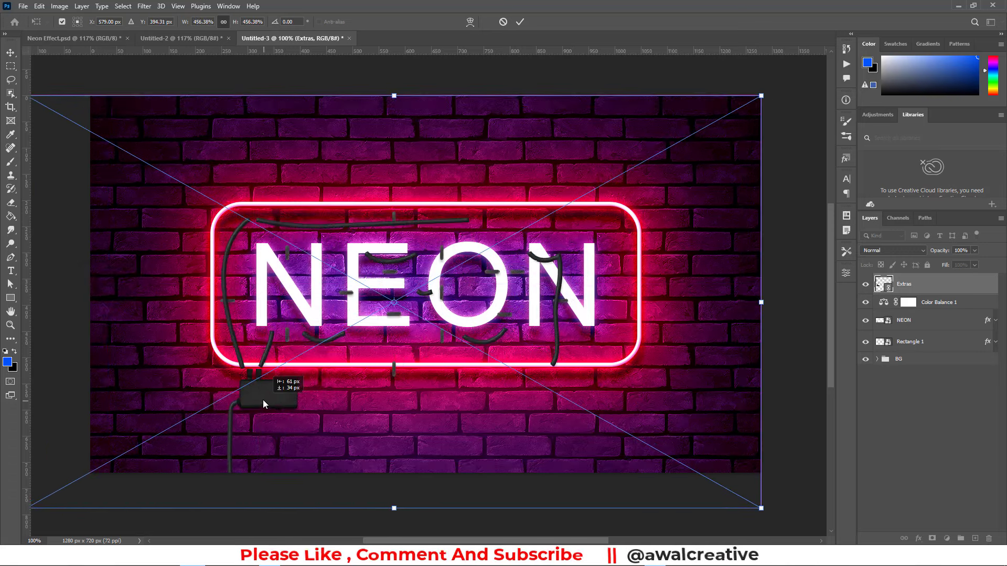
click(518, 23)
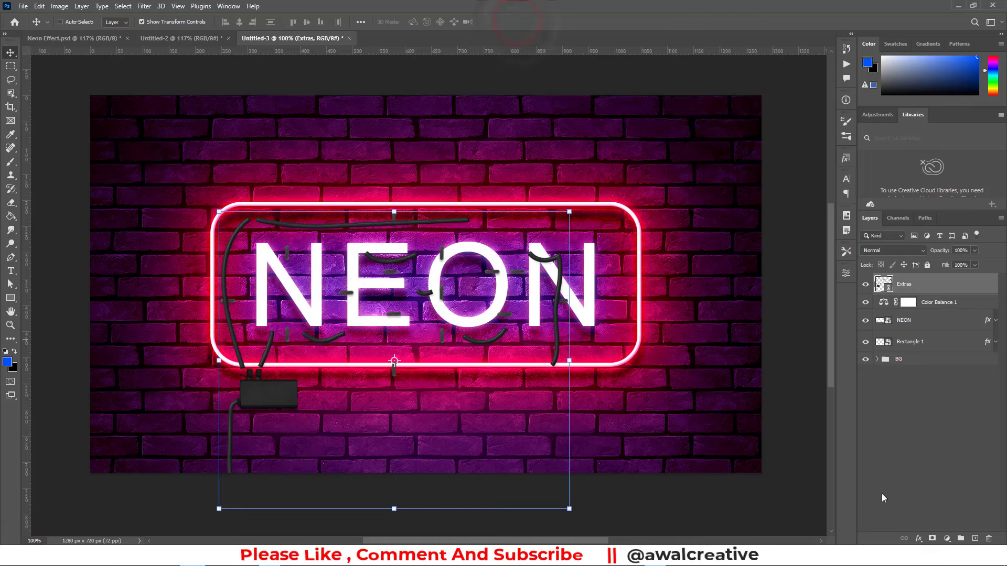
Step: Move the Extras layer into the BG group above the BG Image layer
click(876, 364)
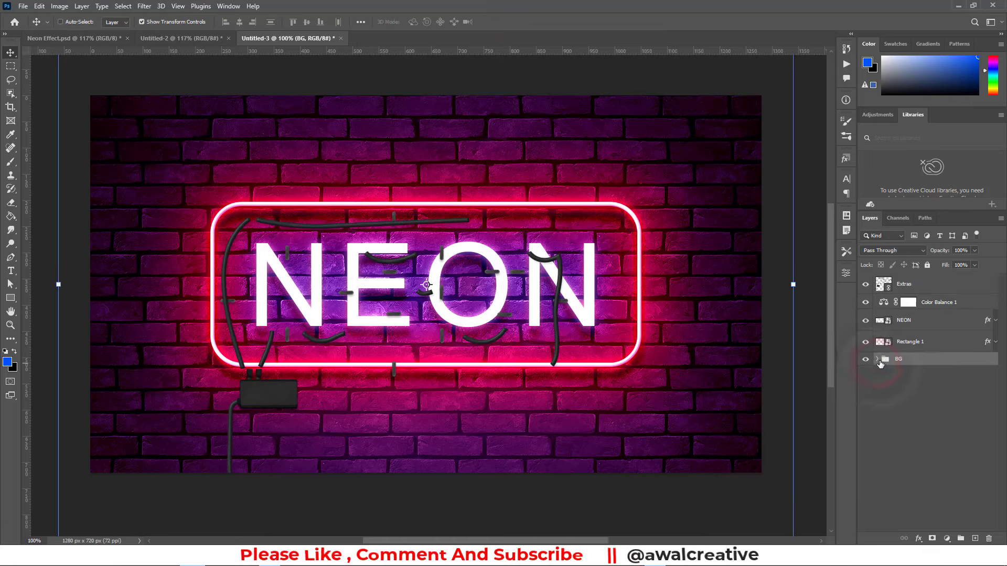
click(881, 360)
click(927, 383)
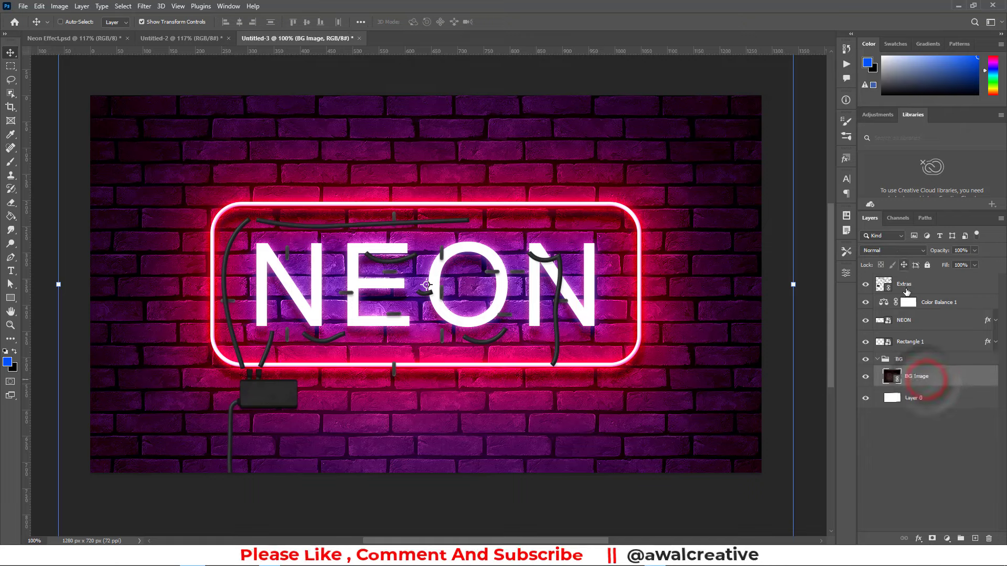
click(906, 287)
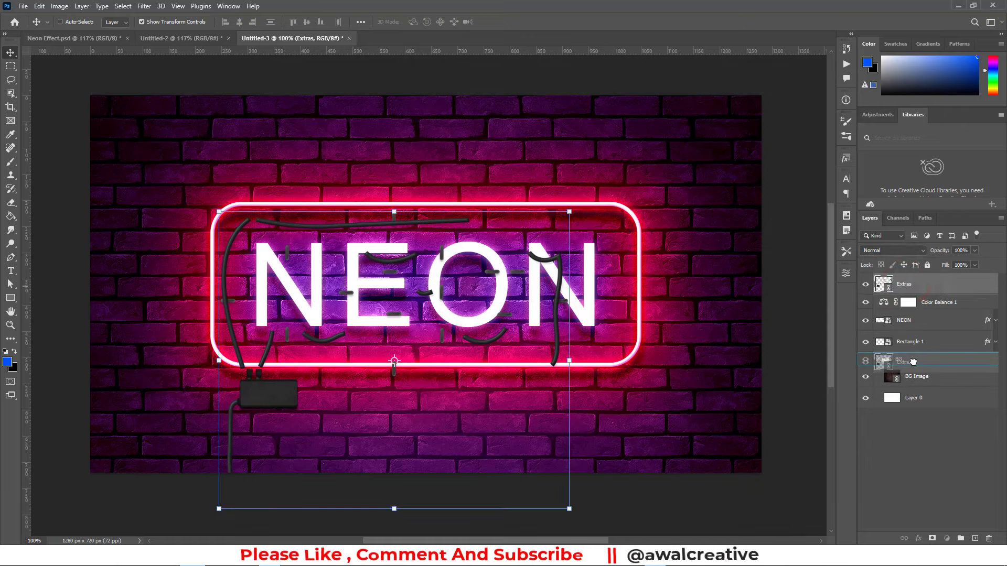
drag(908, 288, 914, 365)
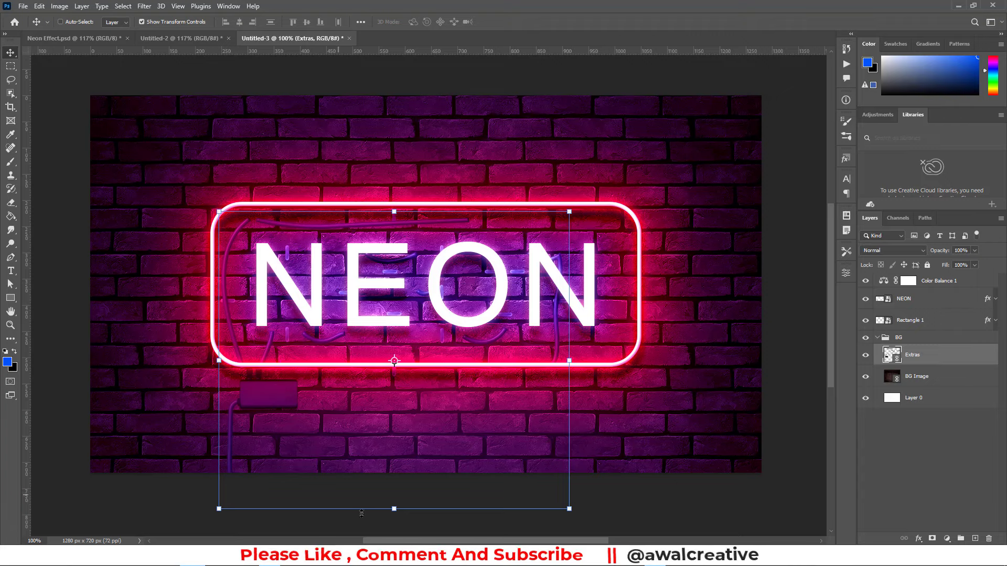
Step: Rescale the wires image to 431.5% and nudge it 11 px left
drag(395, 511, 394, 484)
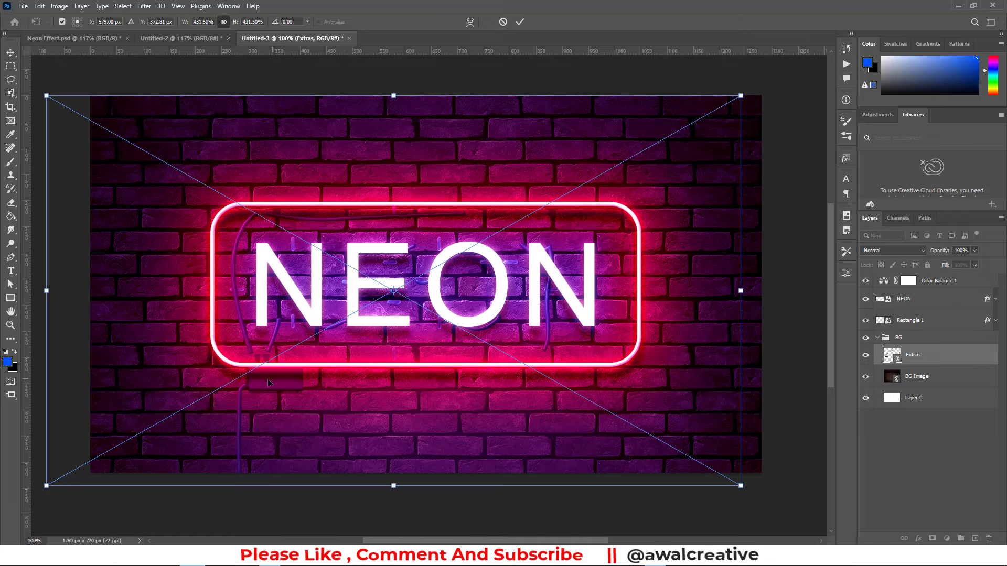
drag(269, 383, 259, 393)
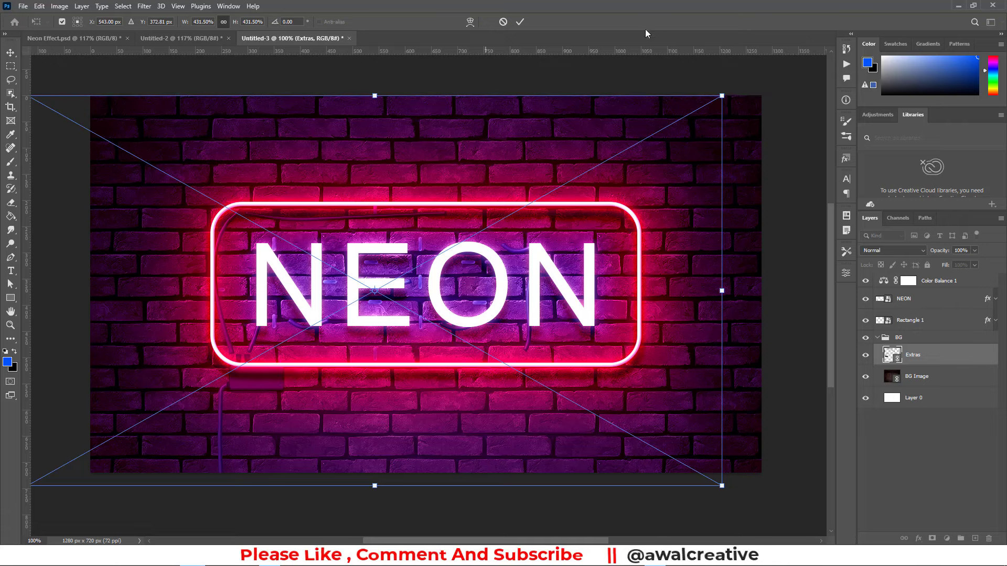
click(520, 22)
click(957, 433)
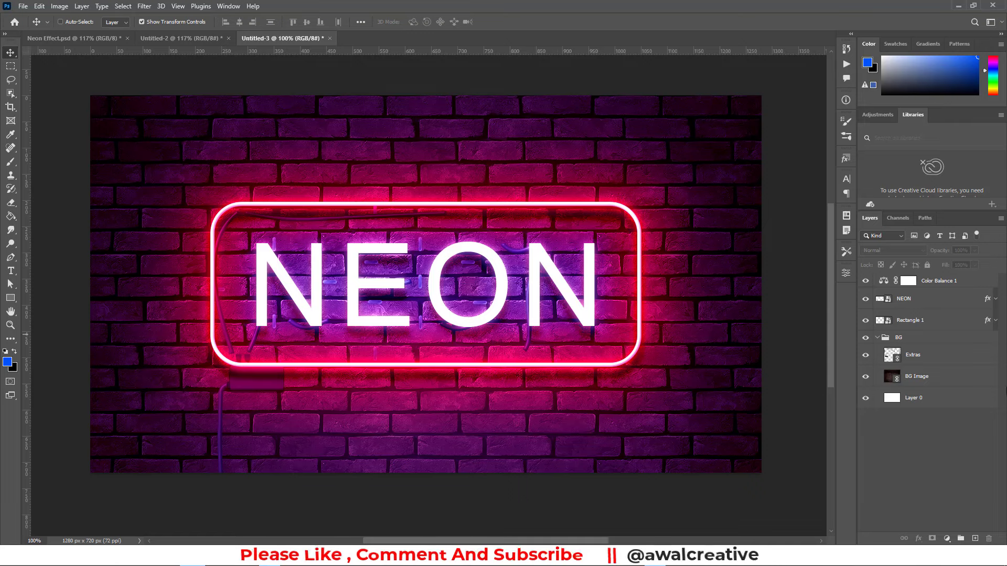
Step: Open the NEON smart object, replace its text with 123 and save it
click(877, 337)
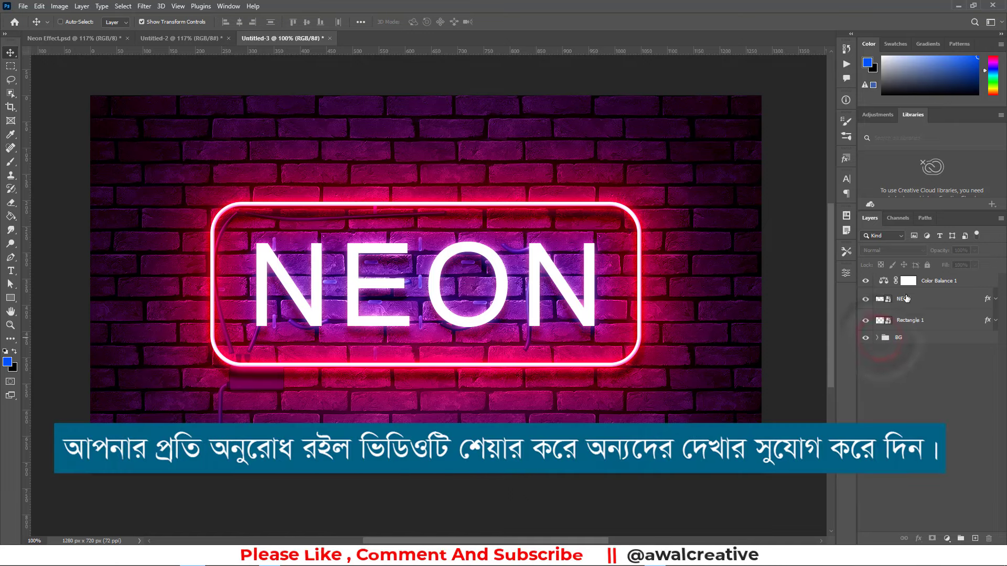
double_click(906, 298)
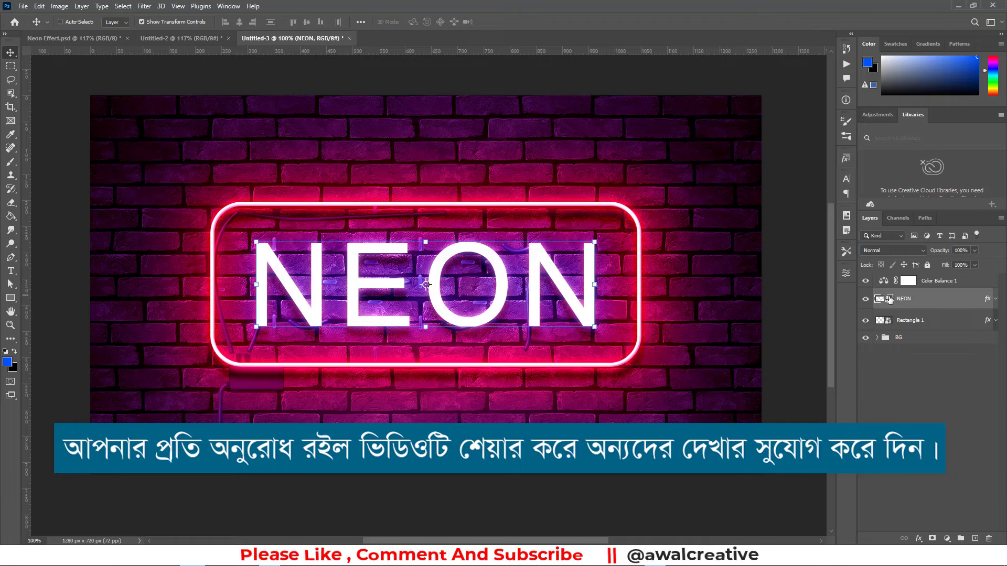
double_click(889, 299)
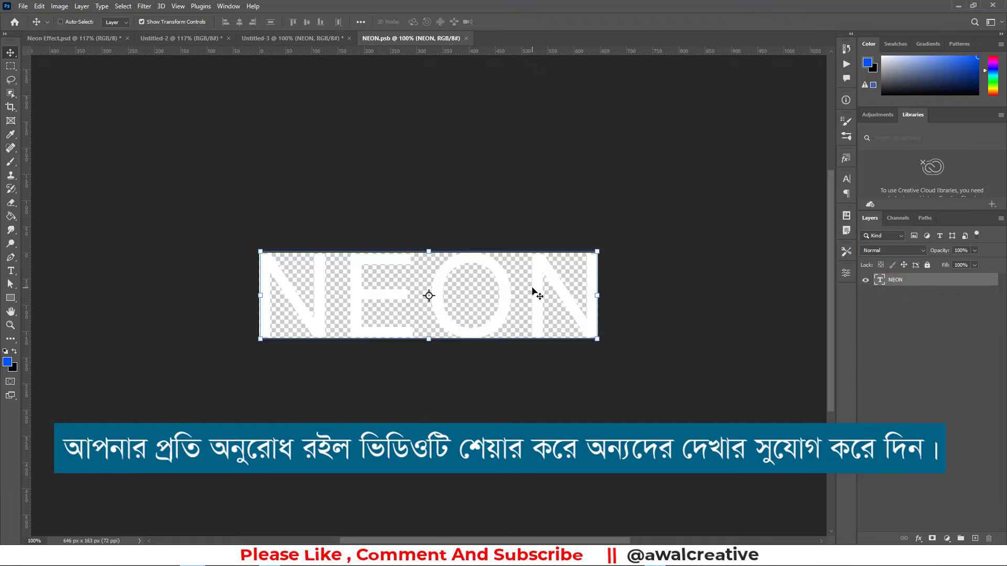
double_click(466, 289)
click(461, 288)
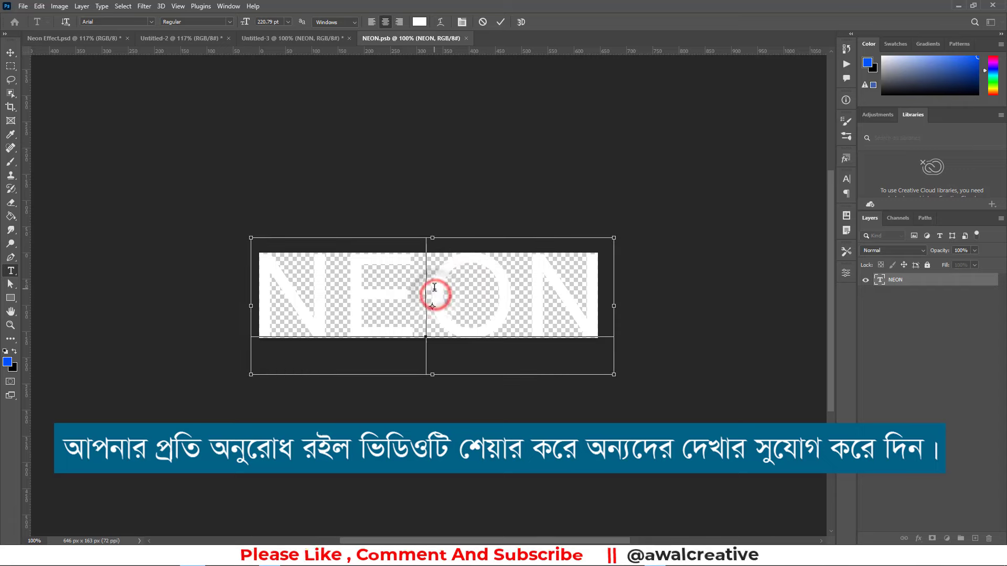
key(ctrl+a)
text(1)
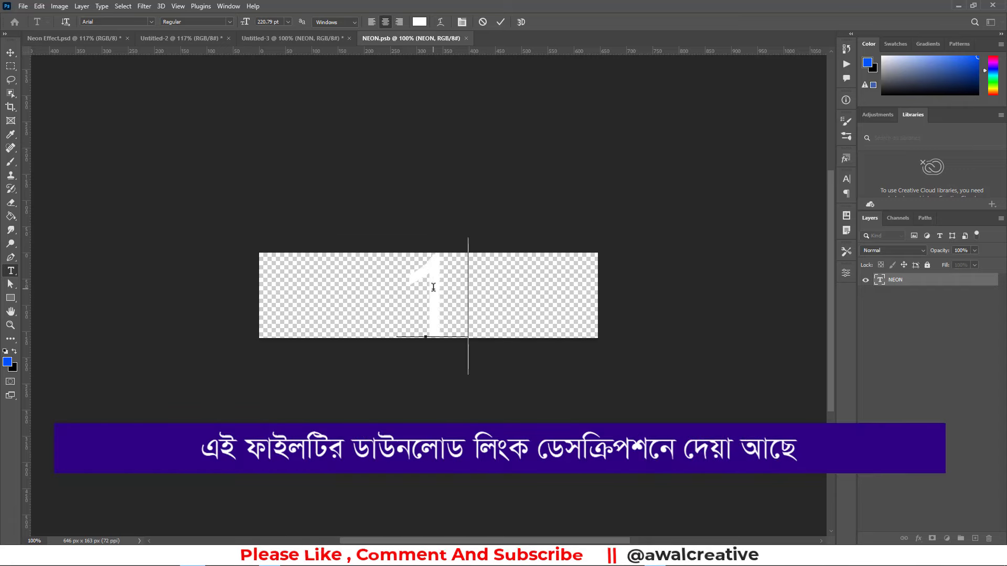
text(23)
key(ctrl+Return)
key(v)
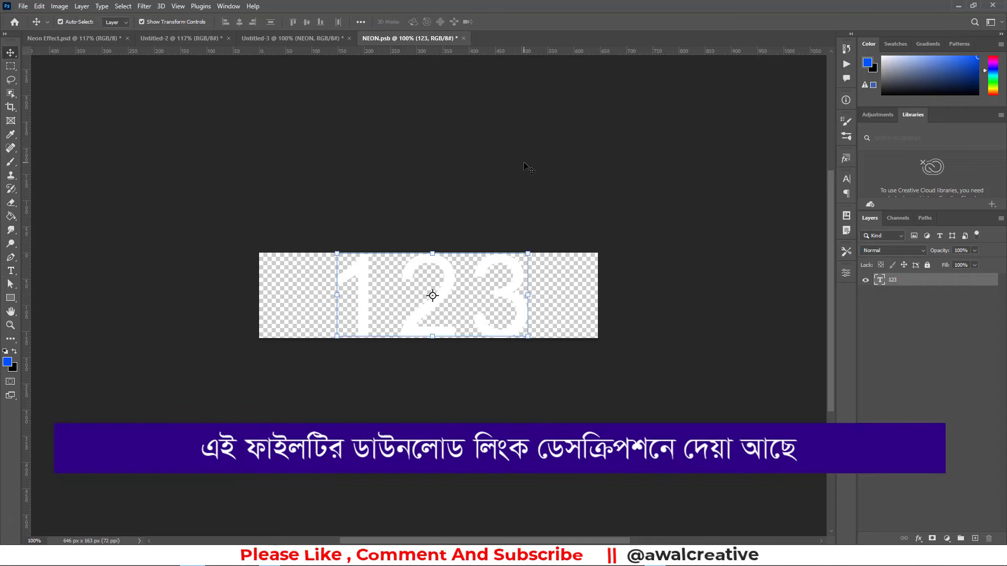
Step: Back in Untitled-3, undo the change so the sign reads NEON again
click(292, 38)
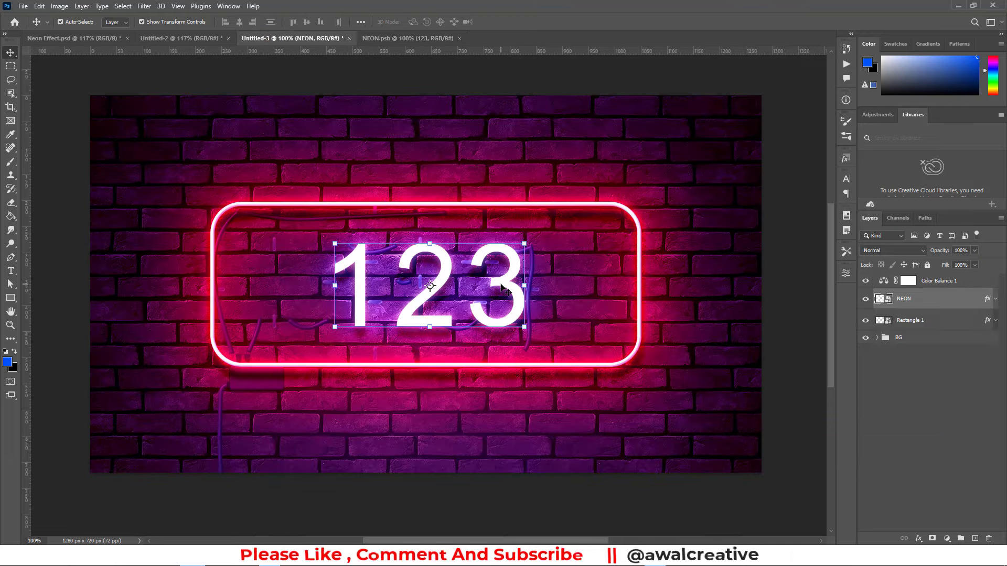
key(ctrl+z)
click(911, 386)
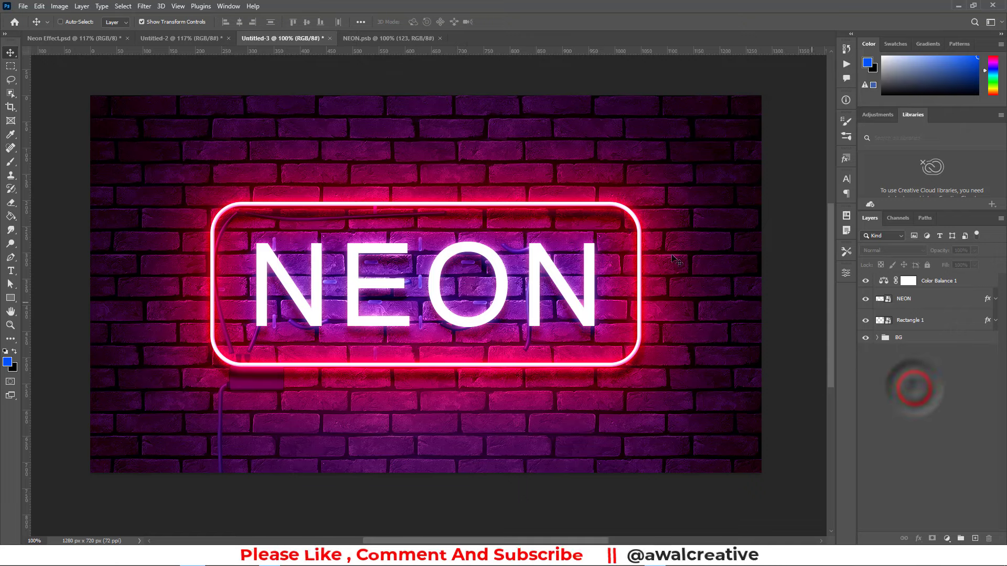
Step: Hide the Extras wires layer inside the BG group
click(876, 338)
click(865, 355)
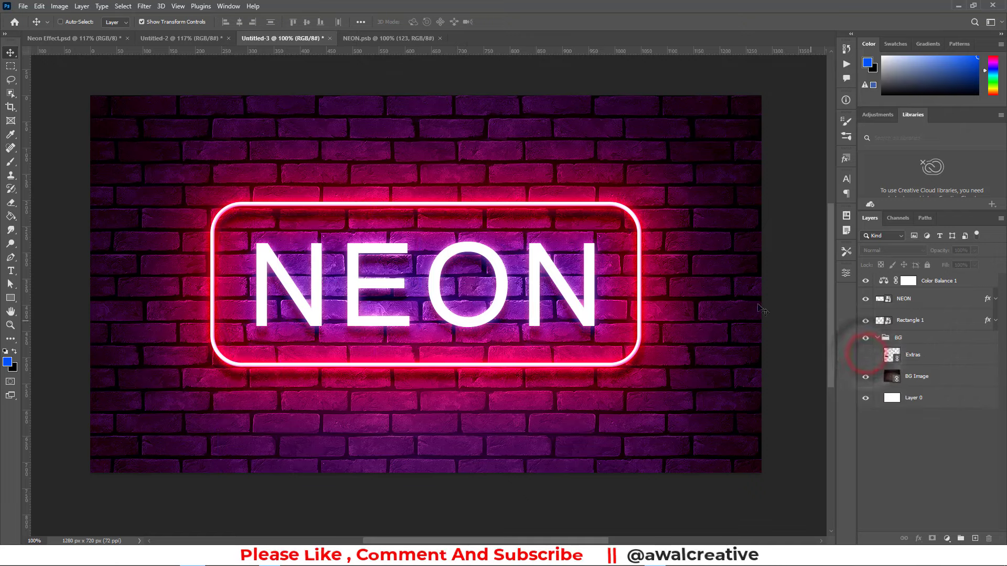
click(877, 338)
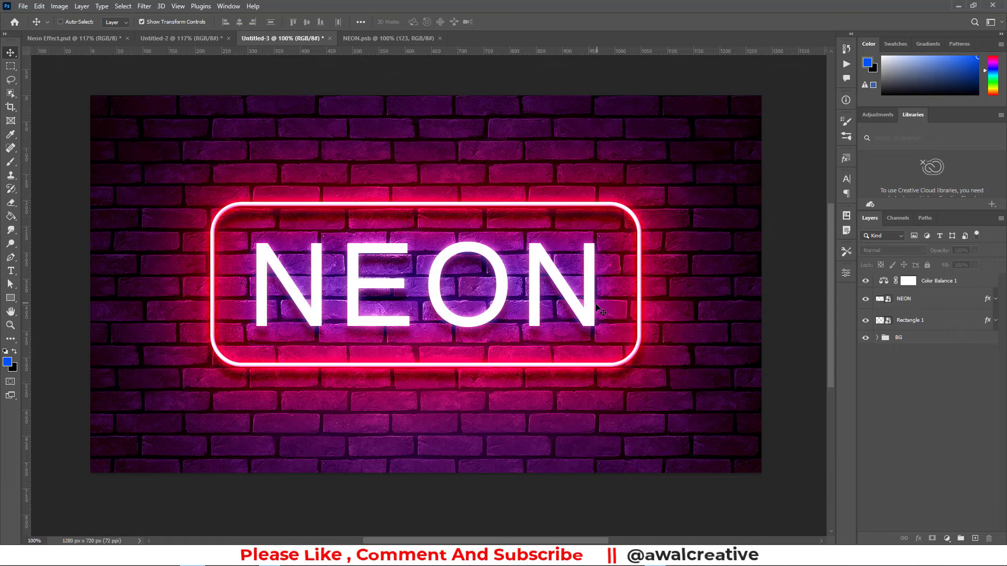
Step: Open the NEON smart object's contents as NEON1.psb and close it unchanged
double_click(883, 299)
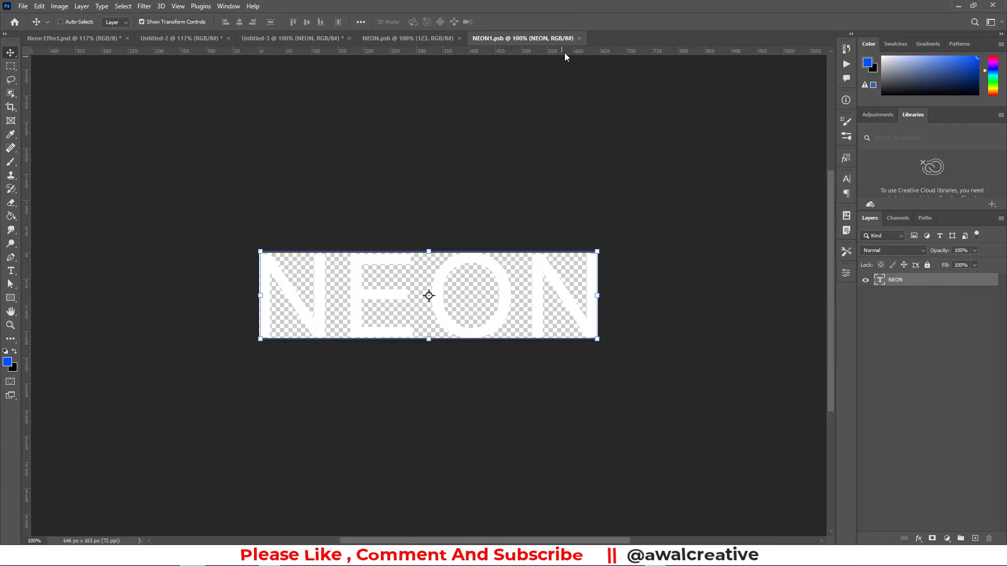
click(579, 38)
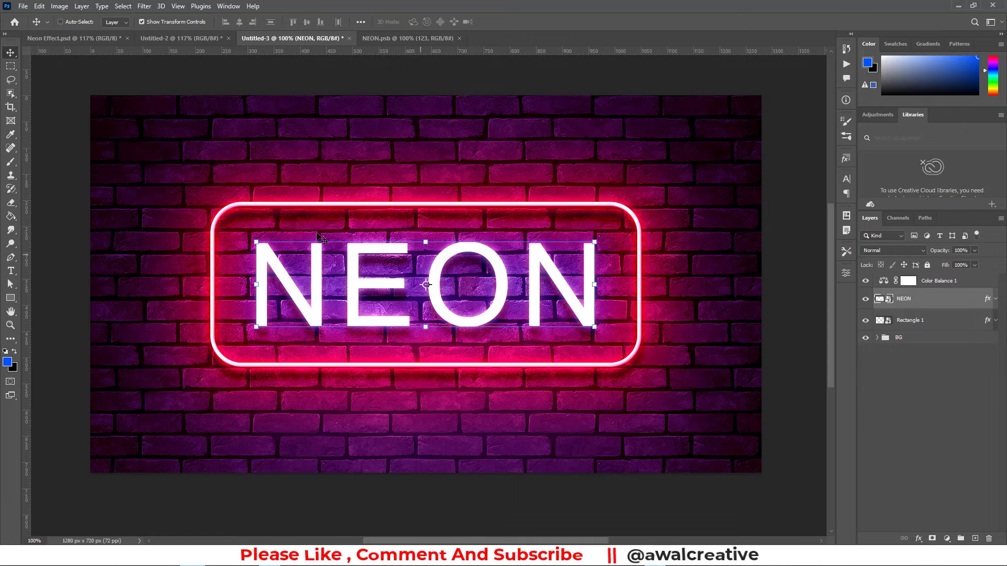
click(923, 415)
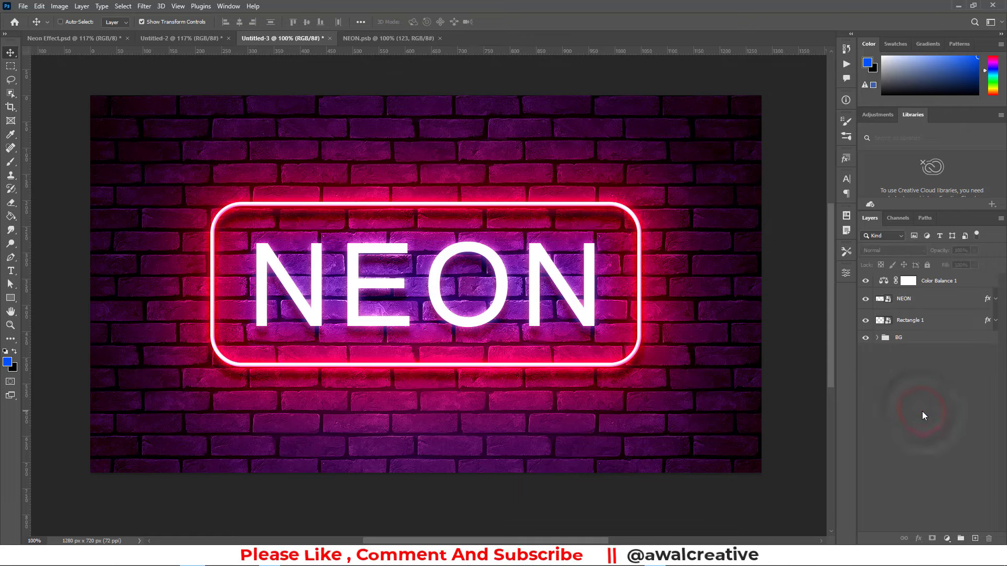